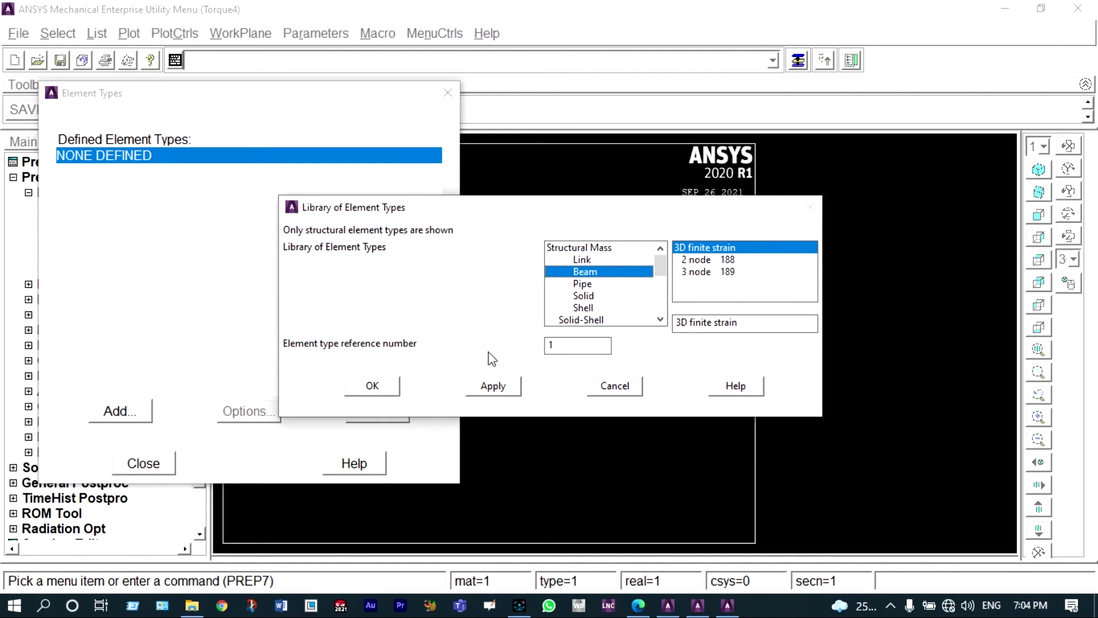
# Step: Accept BEAM188 (2-node beam) as element type 1 and close the Element Types list
pyautogui.click(382, 385)
pyautogui.click(156, 461)
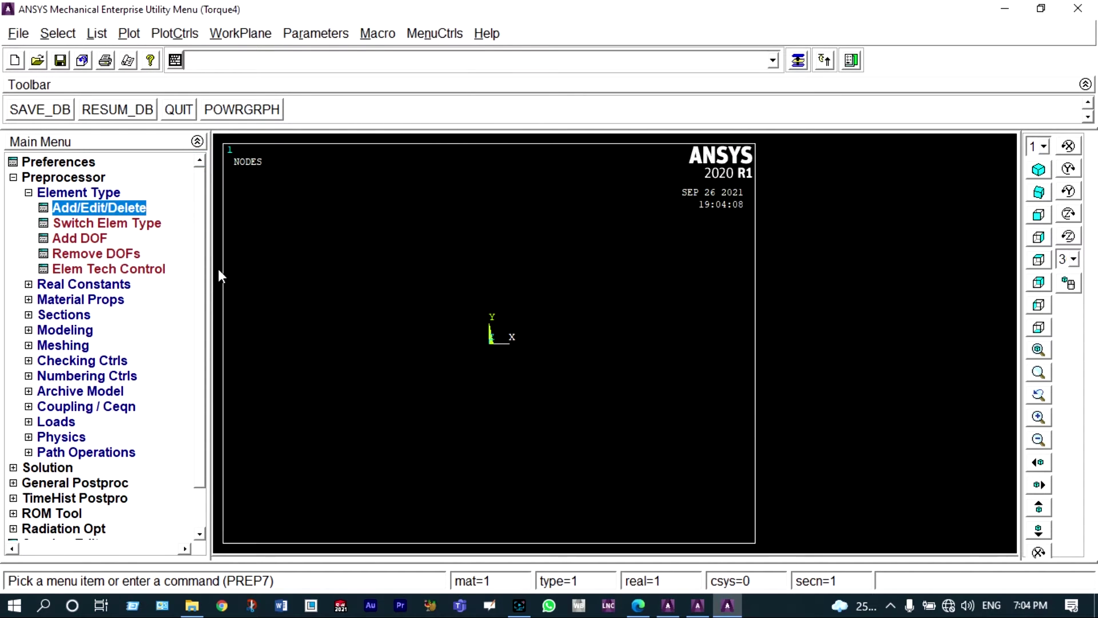
# Step: Enter Structural > Linear > Elastic > Isotropic values EX 2e5 and PRXY 0.3 for material 1
pyautogui.click(111, 300)
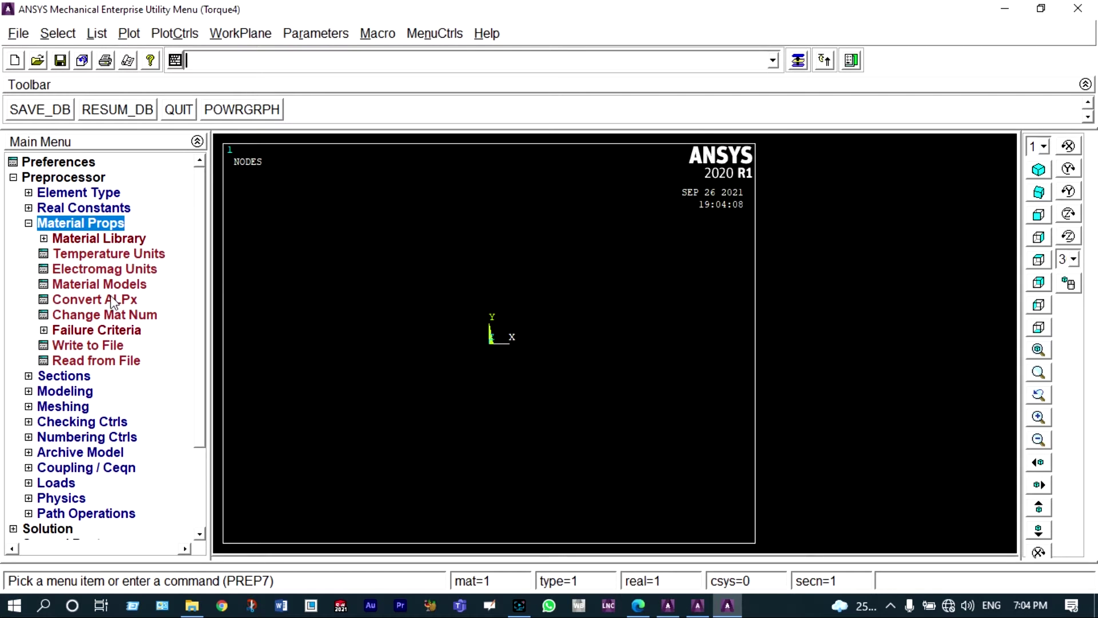
pyautogui.click(109, 286)
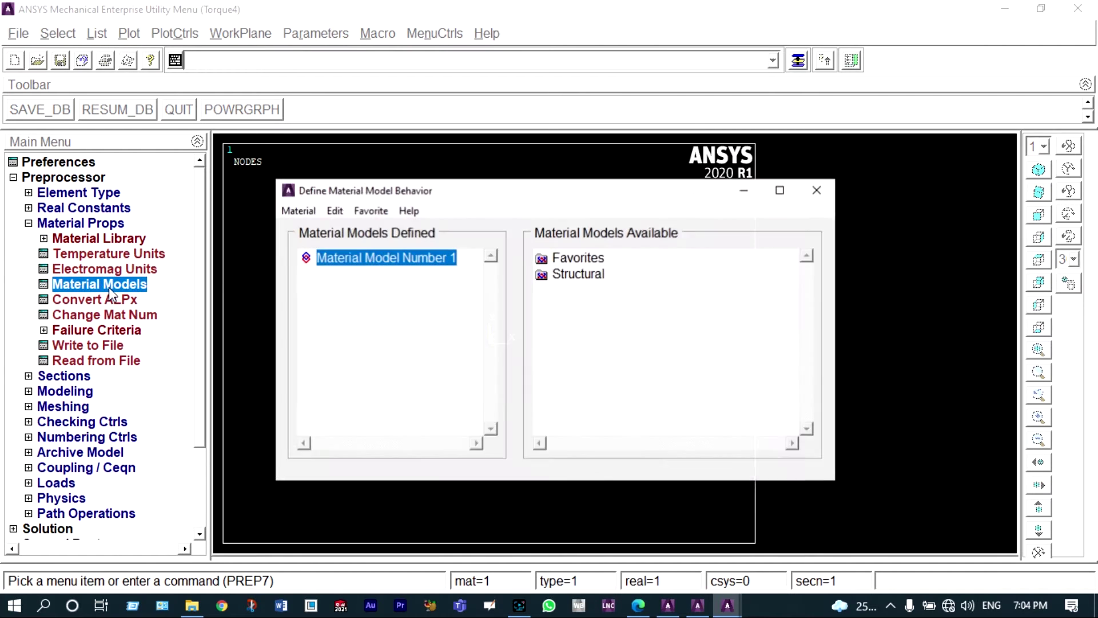
pyautogui.doubleClick(575, 274)
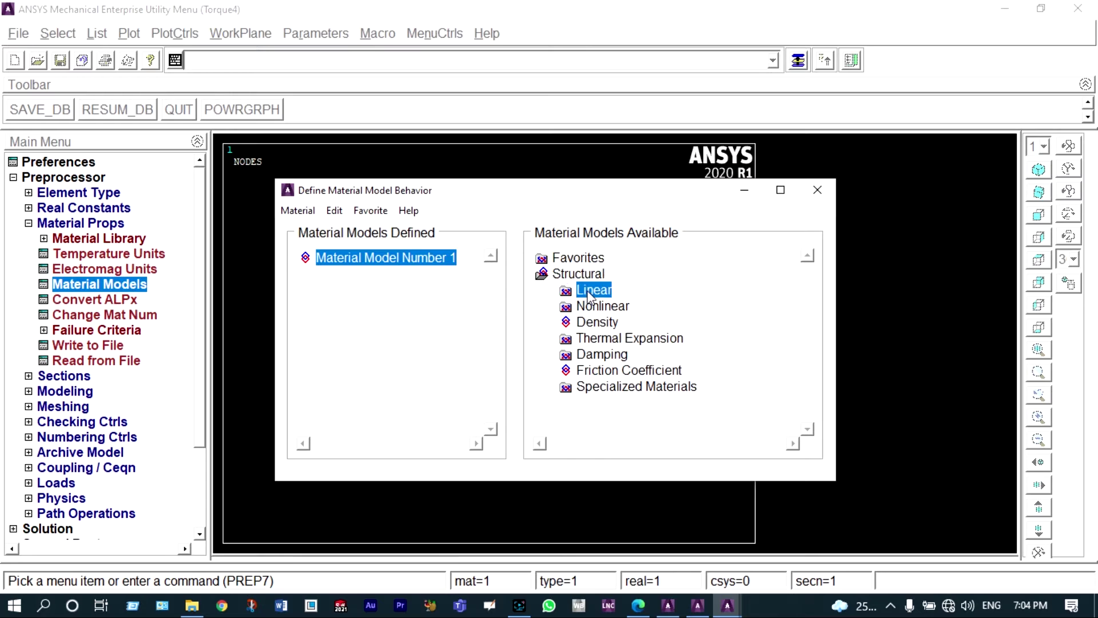
pyautogui.doubleClick(594, 291)
pyautogui.doubleClick(605, 307)
pyautogui.doubleClick(632, 320)
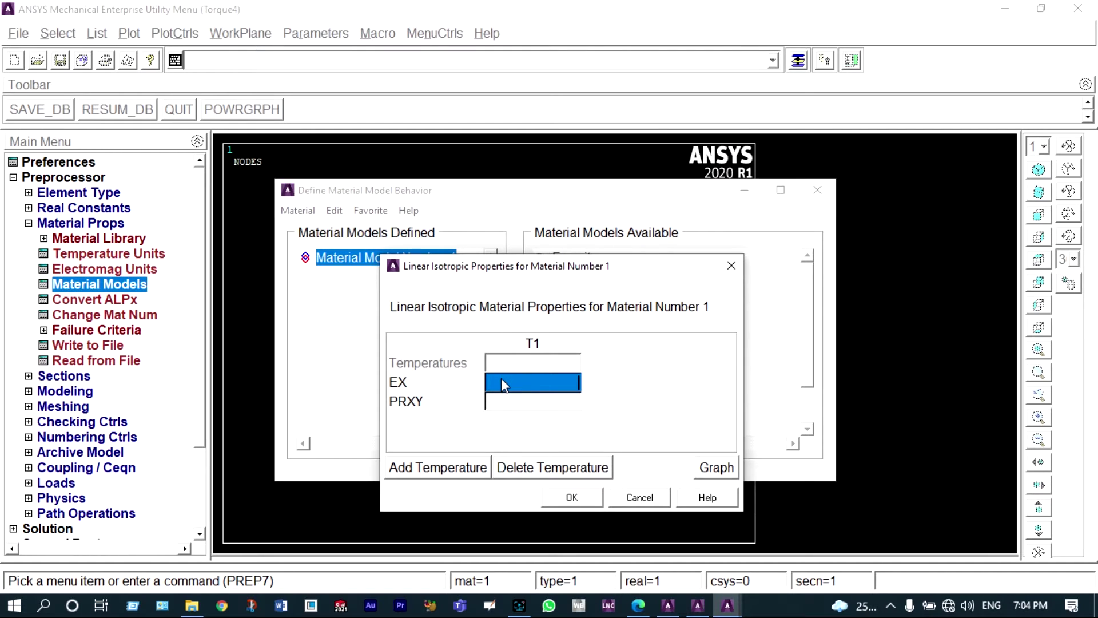
pyautogui.write('2')
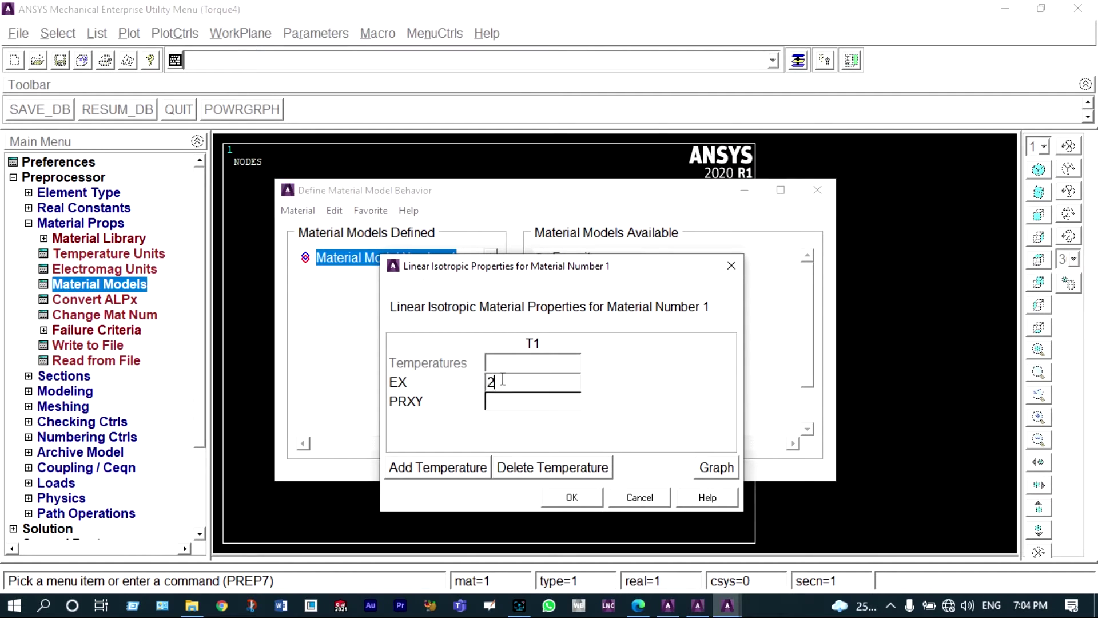
pyautogui.write('e5')
pyautogui.click(499, 400)
pyautogui.write('0')
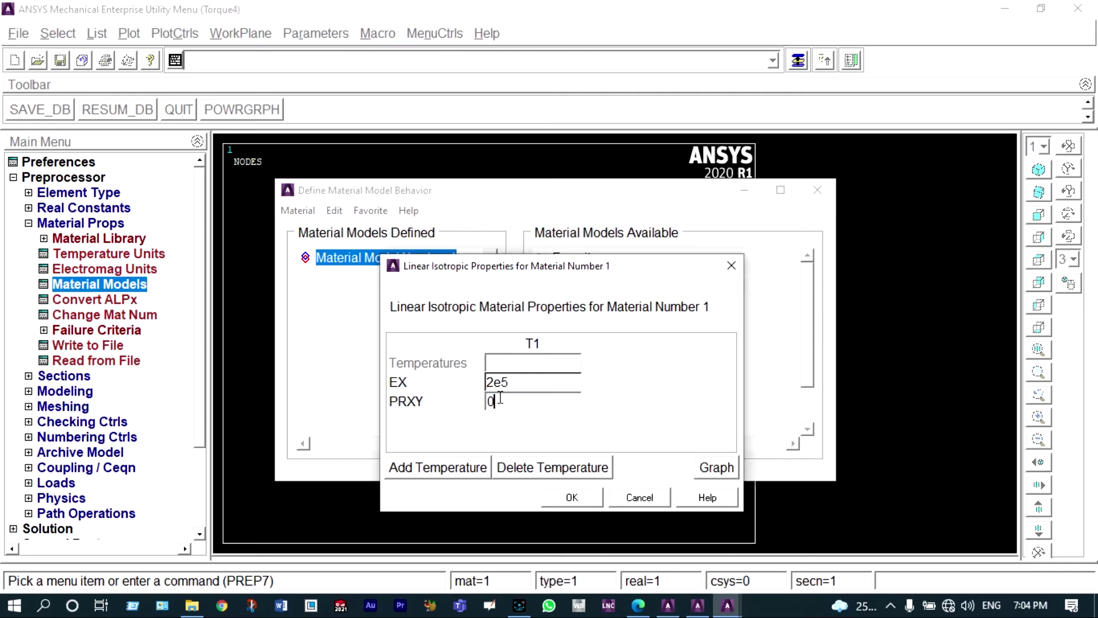
pyautogui.write('.3')
pyautogui.click(563, 497)
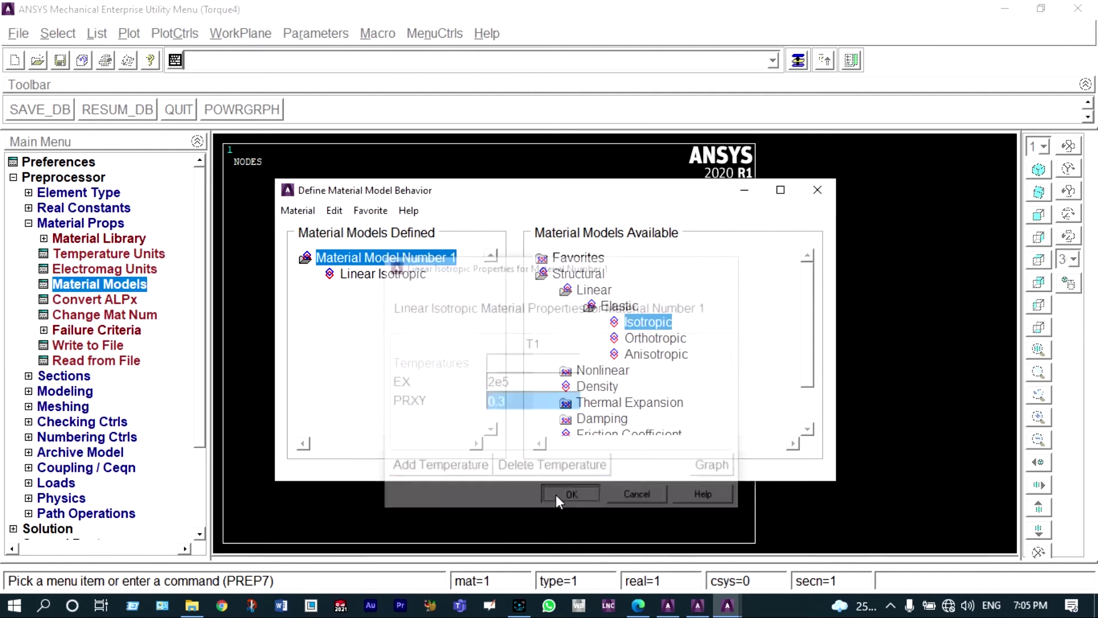
pyautogui.click(818, 190)
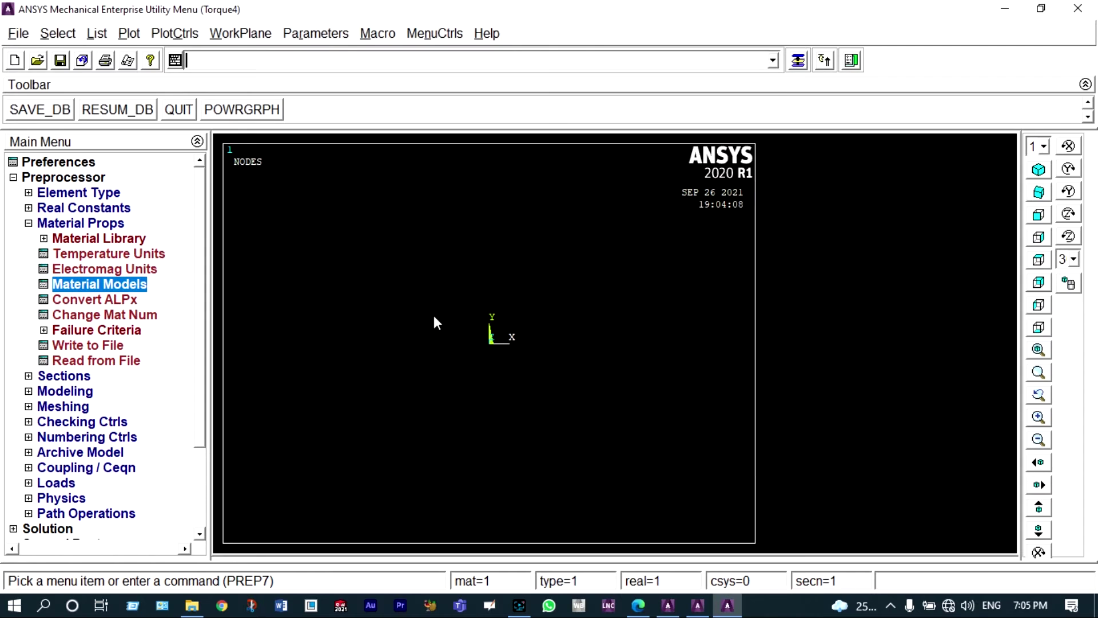
# Step: Create rectangular beam section 1 named Big with B 50 and H 20
pyautogui.click(64, 376)
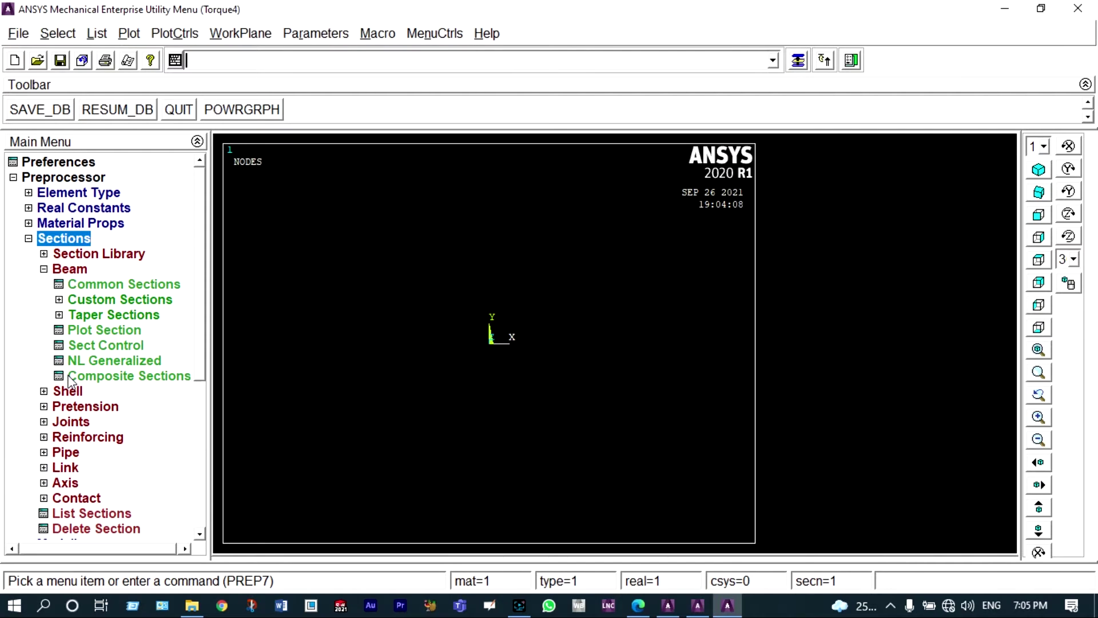
pyautogui.click(124, 285)
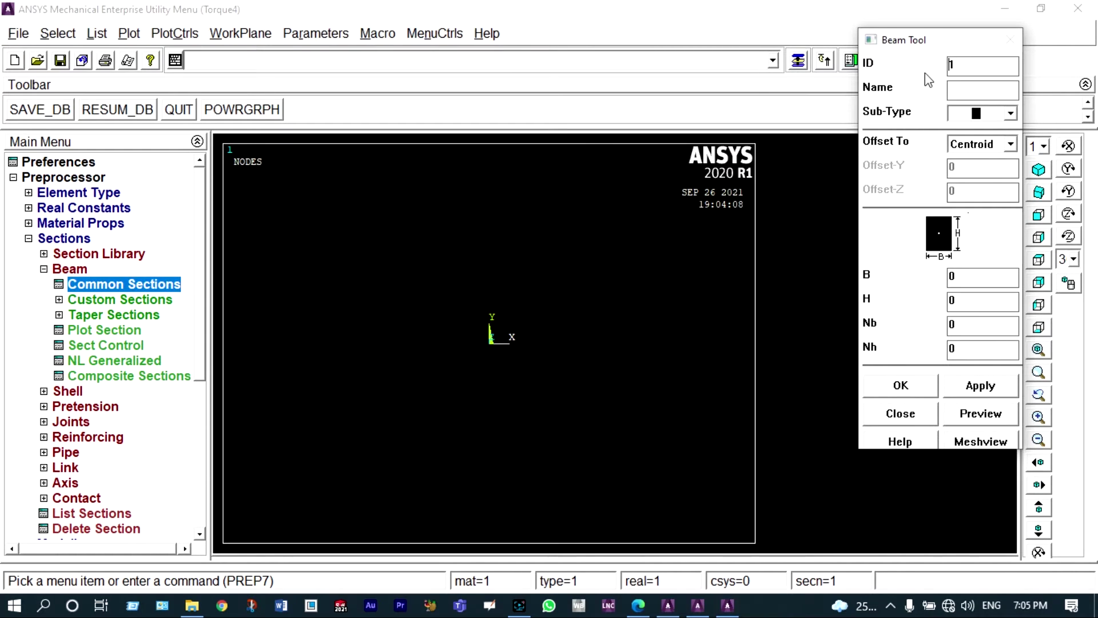
pyautogui.click(956, 90)
pyautogui.write('Big')
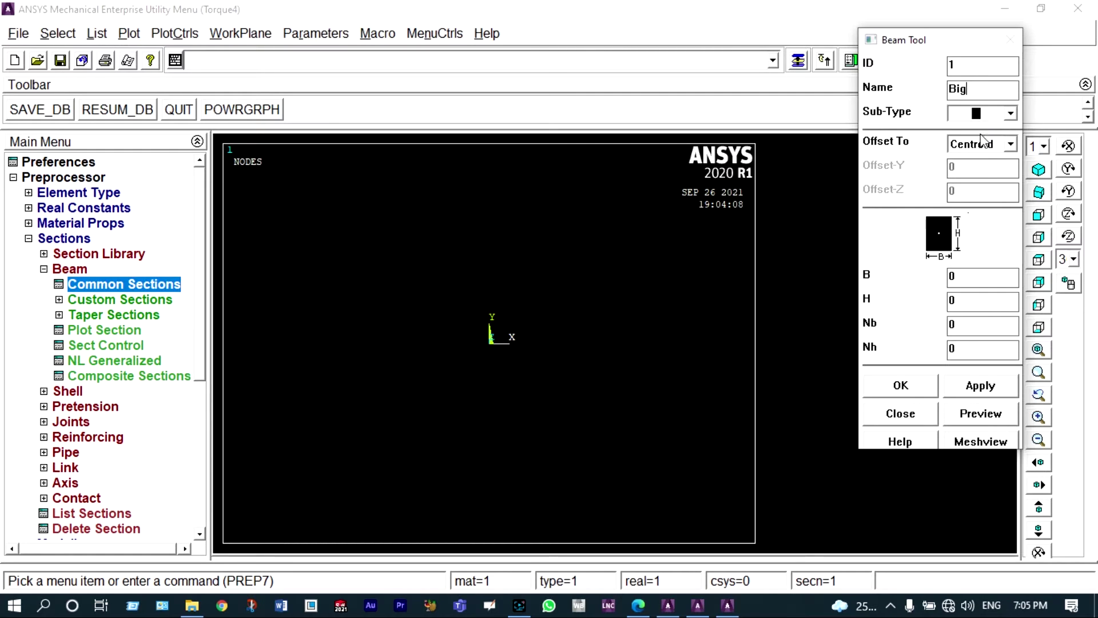
pyautogui.click(950, 276)
pyautogui.write('5')
pyautogui.click(952, 299)
pyautogui.write('2')
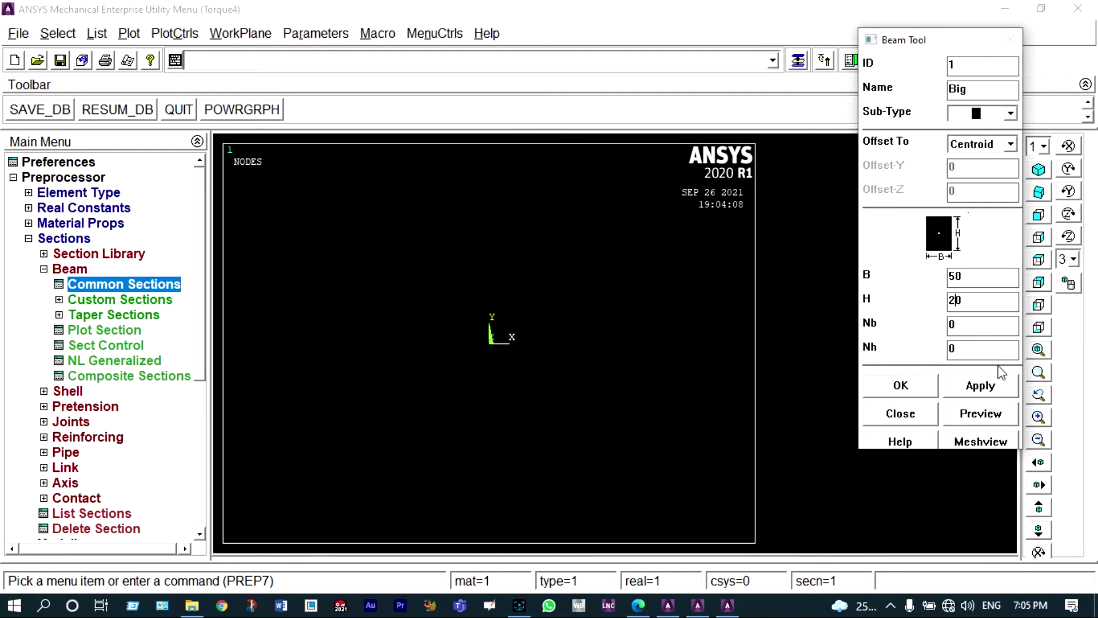
pyautogui.click(985, 390)
# Step: Create rectangular beam section 2 named Small with B 20 and H 25
pyautogui.click(965, 64)
pyautogui.press('BackSpace')
pyautogui.write('2')
pyautogui.click(958, 87)
pyautogui.write('Small')
pyautogui.click(950, 277)
pyautogui.write('2')
pyautogui.click(961, 300)
pyautogui.press('BackSpace')
pyautogui.write('25')
pyautogui.click(908, 383)
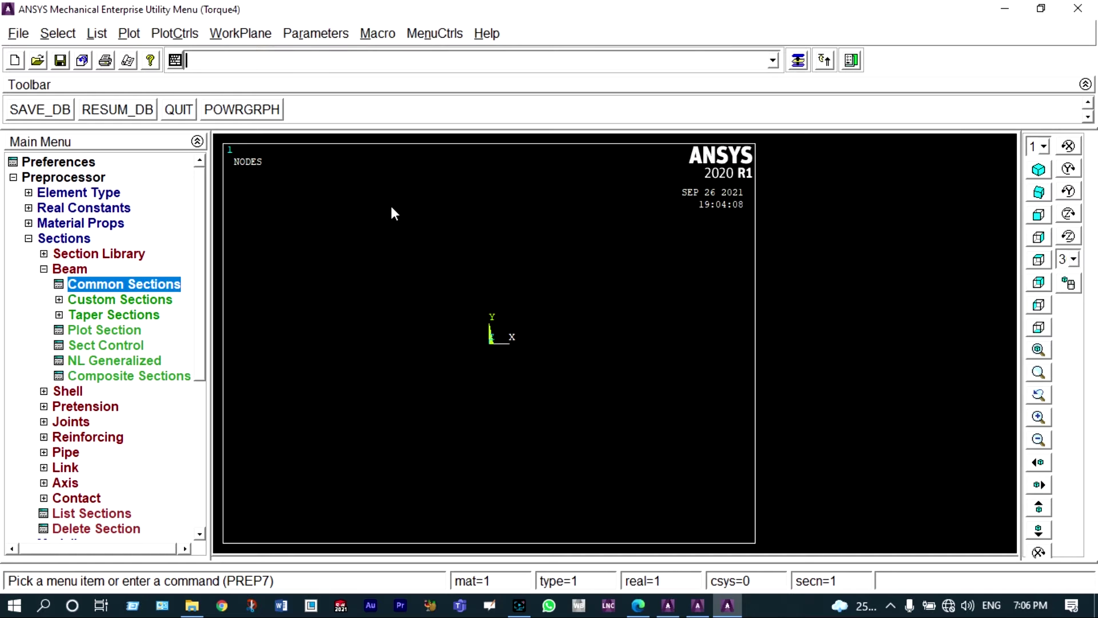
# Step: Define taper section 3 'Tapered' from section Big to section Small ending at X 375
pyautogui.click(139, 314)
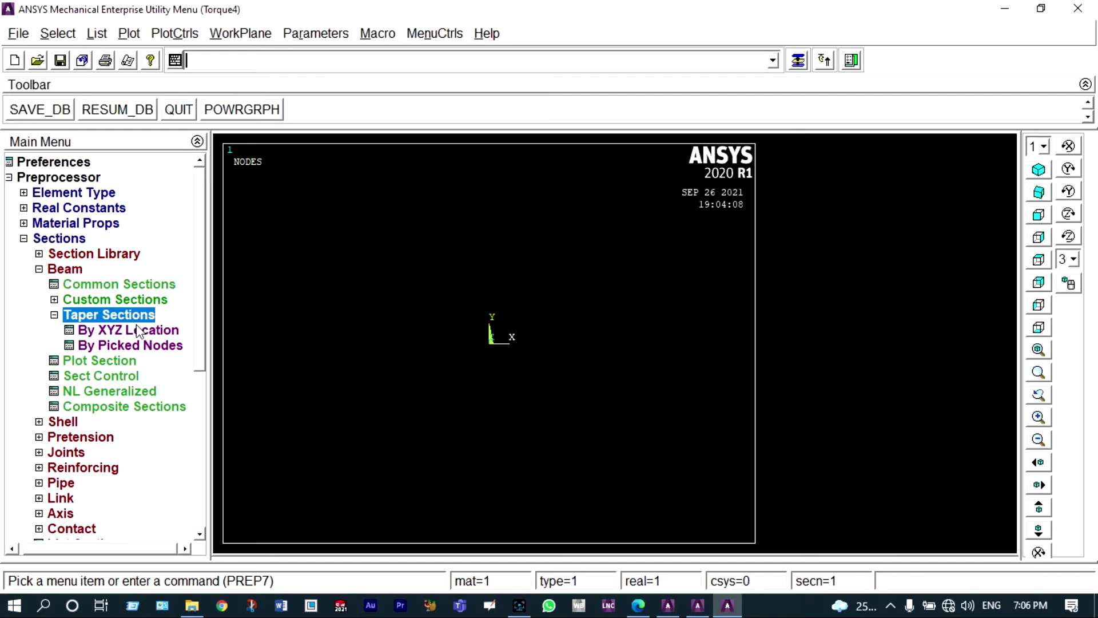
pyautogui.click(134, 330)
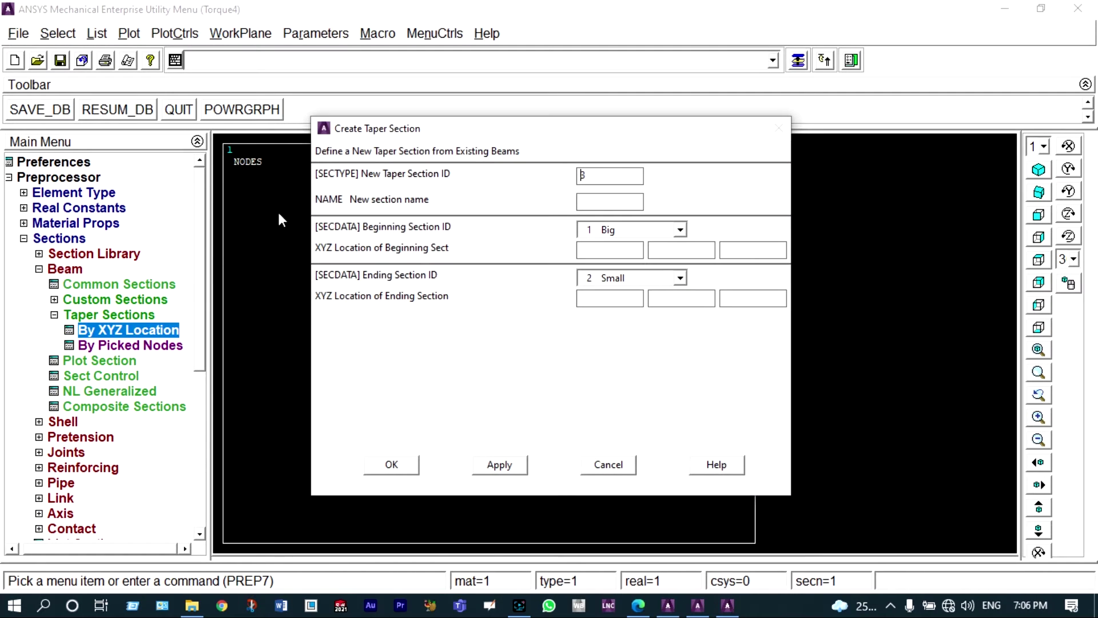
pyautogui.click(587, 201)
pyautogui.write('Taper')
pyautogui.write('ed')
pyautogui.write('3')
pyautogui.write('75')
pyautogui.click(395, 465)
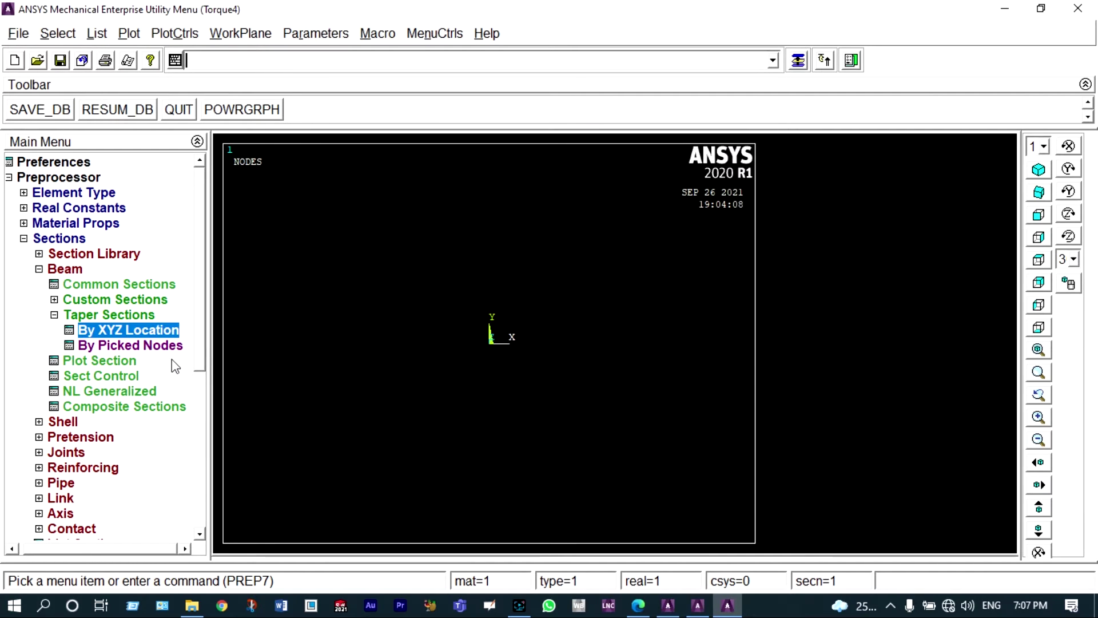
# Step: Create nodes 1–3 along the X axis, with node 2 at X 187.5 and node 3 at X 375
pyautogui.click(39, 269)
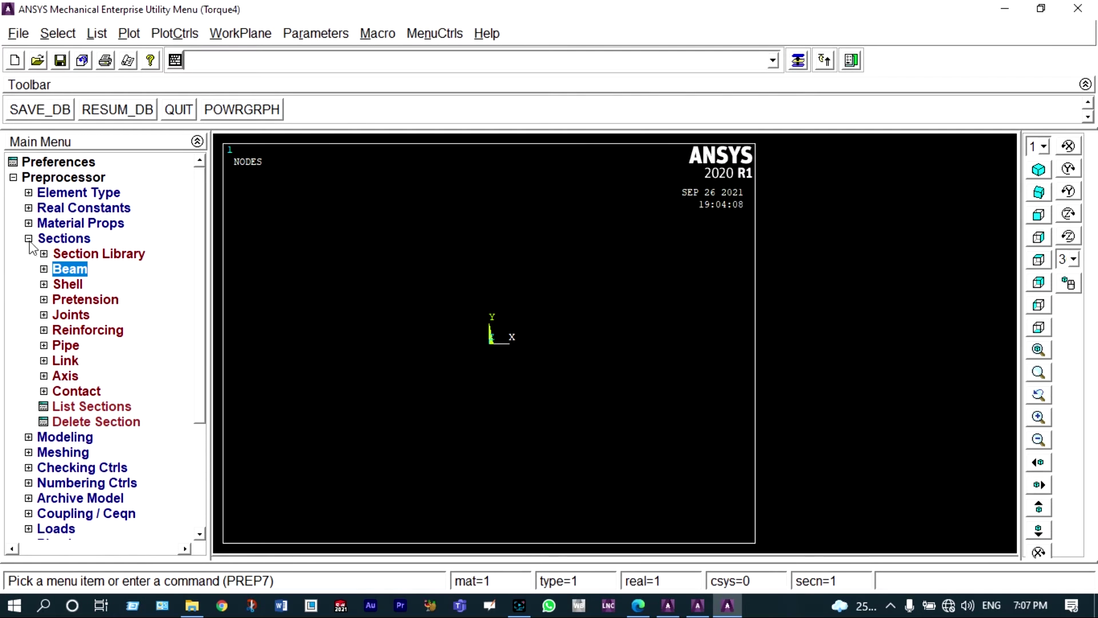
pyautogui.click(29, 238)
pyautogui.click(49, 253)
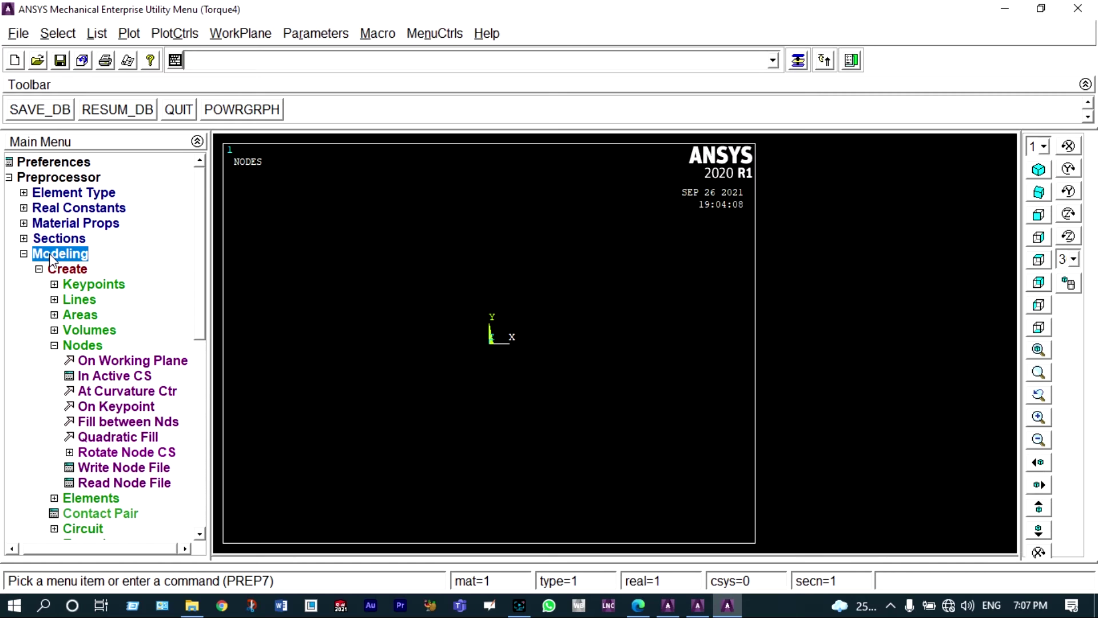
pyautogui.click(117, 378)
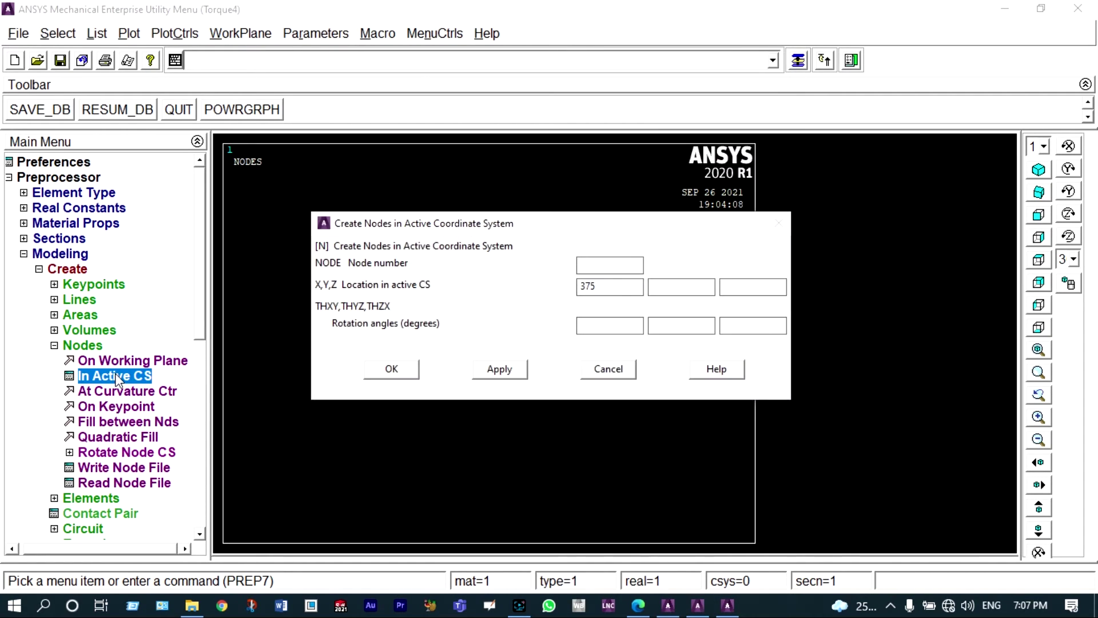
pyautogui.click(606, 293)
pyautogui.click(505, 369)
pyautogui.write('187')
pyautogui.click(497, 369)
pyautogui.click(612, 287)
pyautogui.press('BackSpace')
pyautogui.press('BackSpace')
pyautogui.press('BackSpace')
pyautogui.press('BackSpace')
pyautogui.press('BackSpace')
pyautogui.write('375')
pyautogui.click(390, 368)
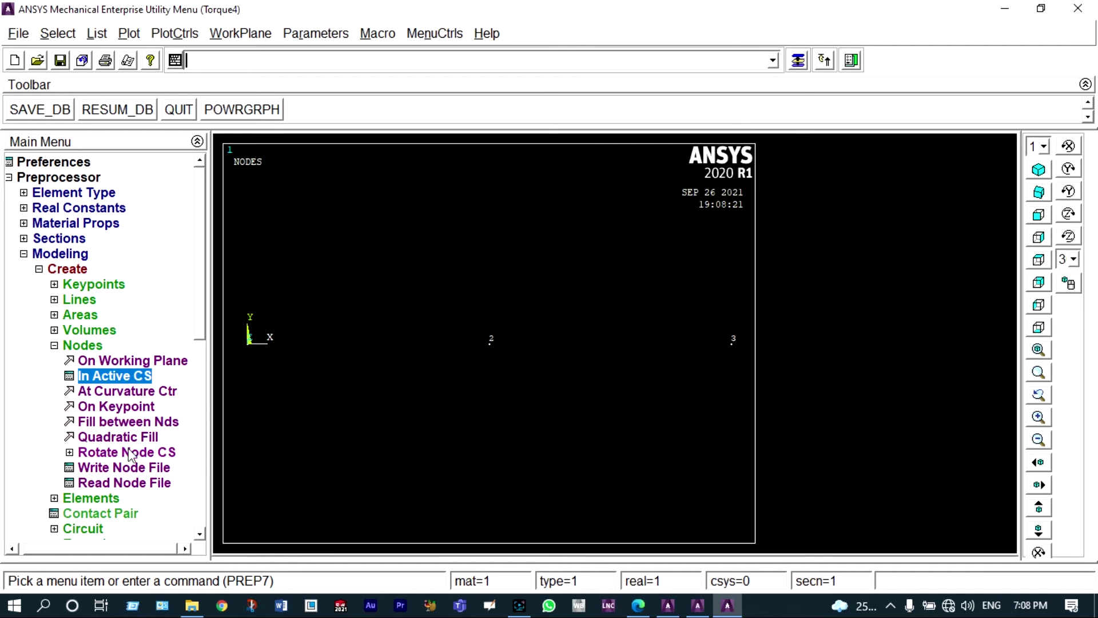
# Step: Set the element attributes' section number to 3, Tapered
pyautogui.click(105, 497)
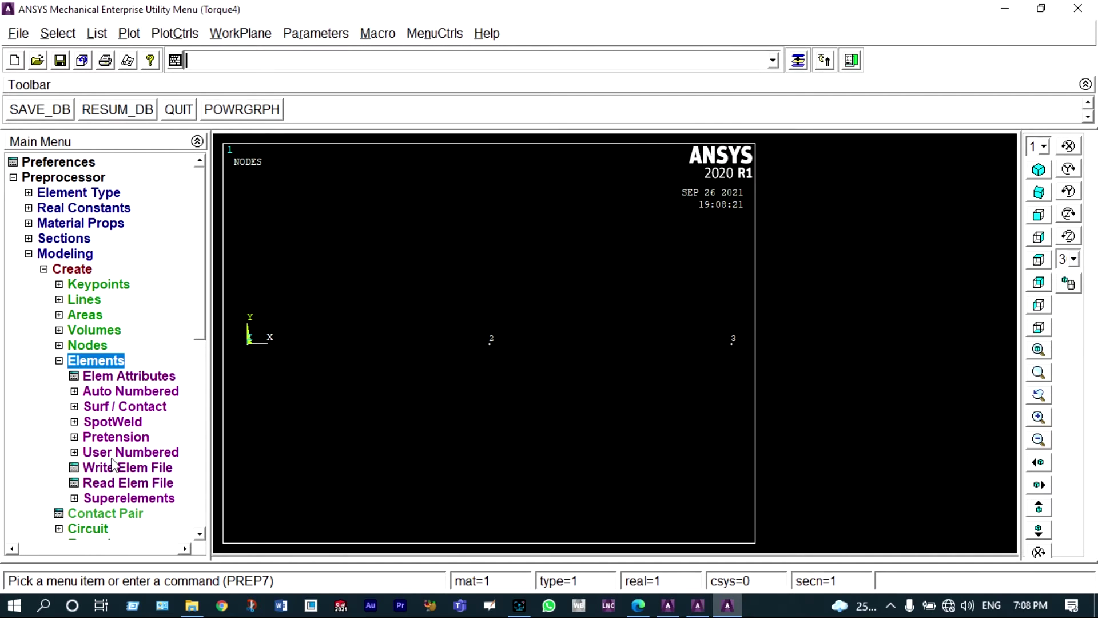
pyautogui.click(132, 382)
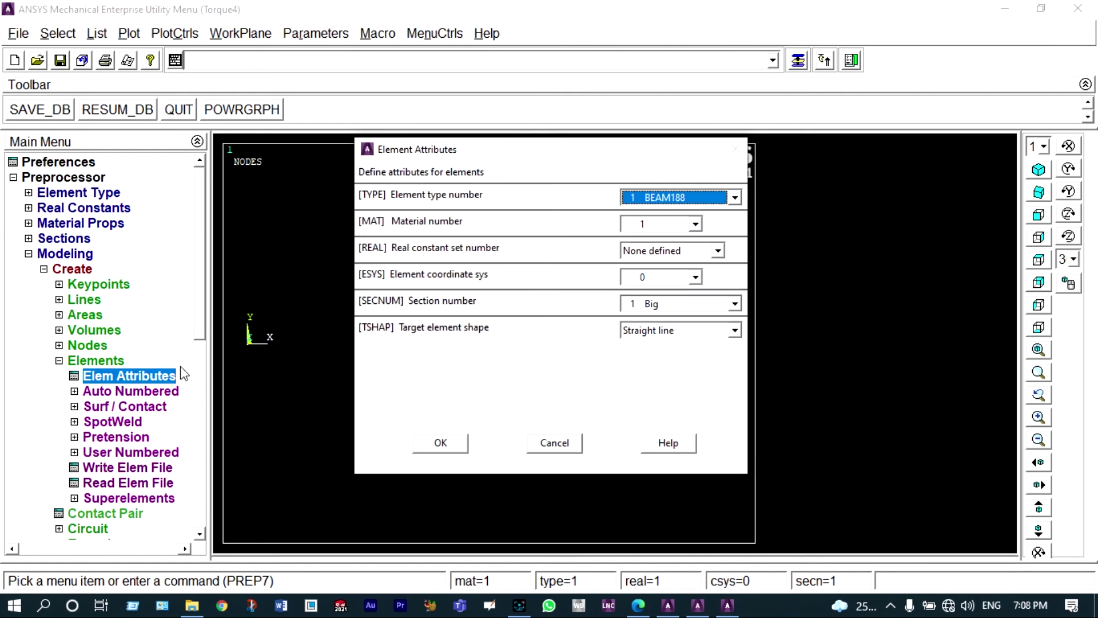
pyautogui.click(728, 307)
pyautogui.click(674, 344)
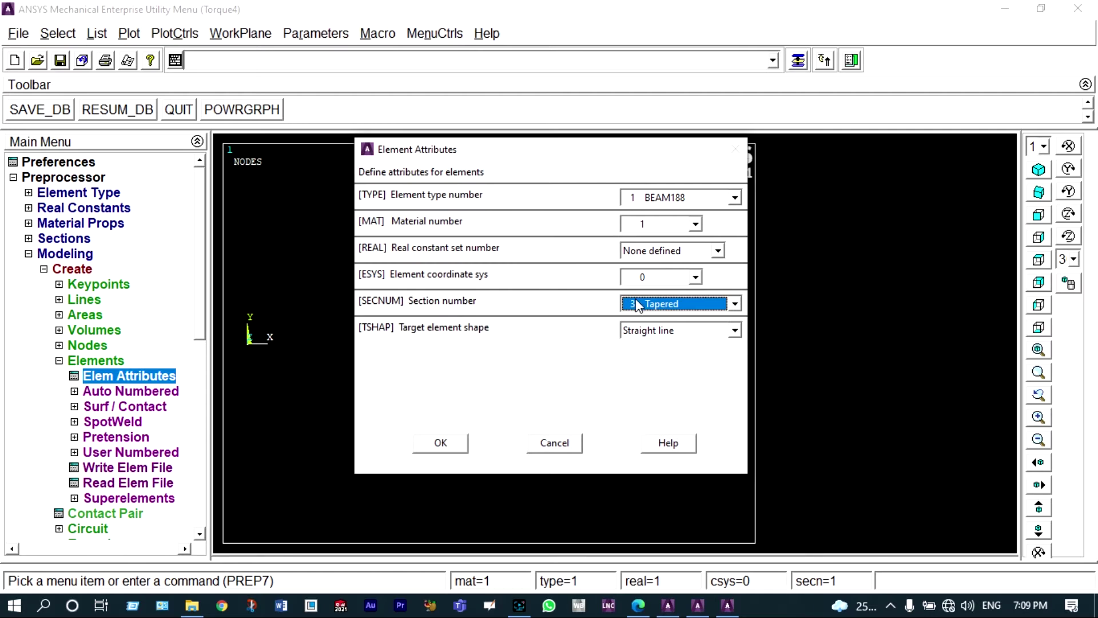
pyautogui.click(441, 443)
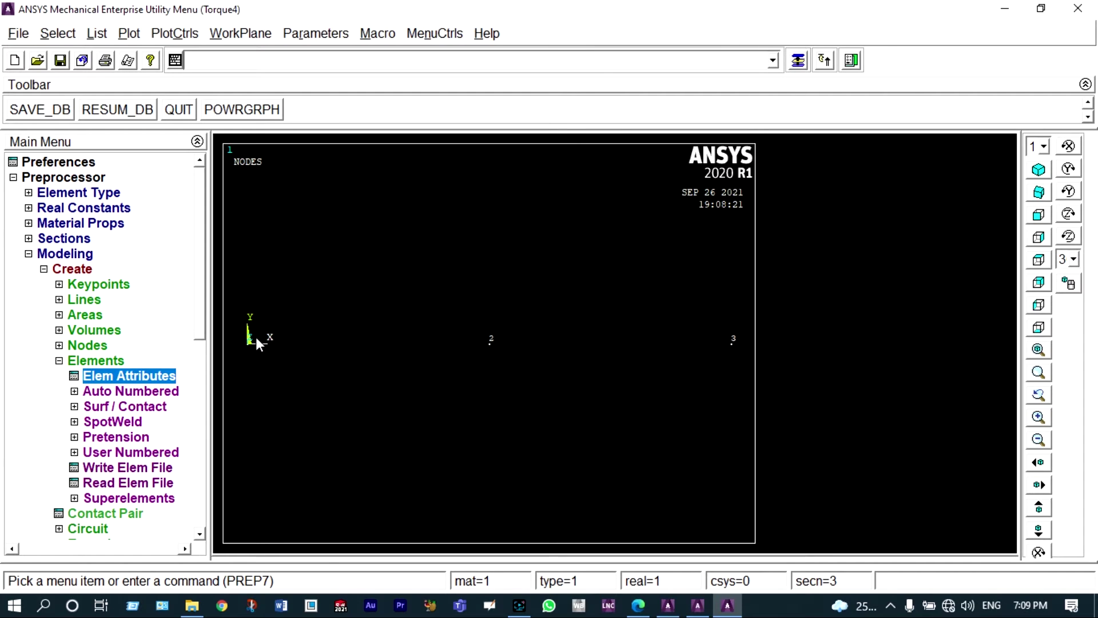
pyautogui.click(150, 392)
# Step: Create auto-numbered beam elements through nodes 1–2 and then nodes 2–3
pyautogui.click(150, 407)
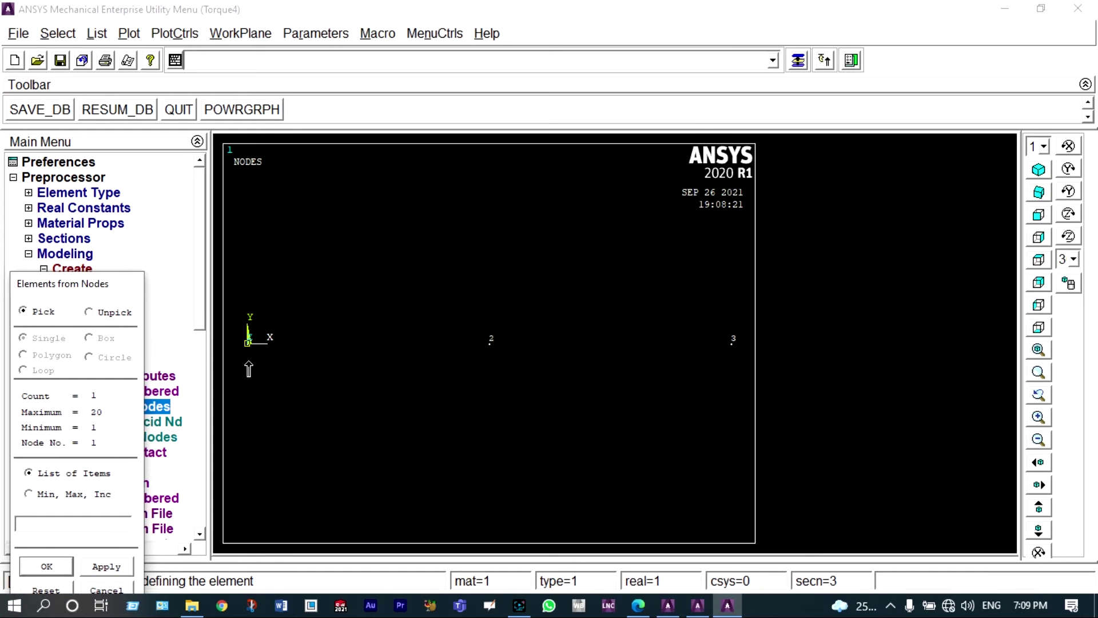
pyautogui.click(505, 359)
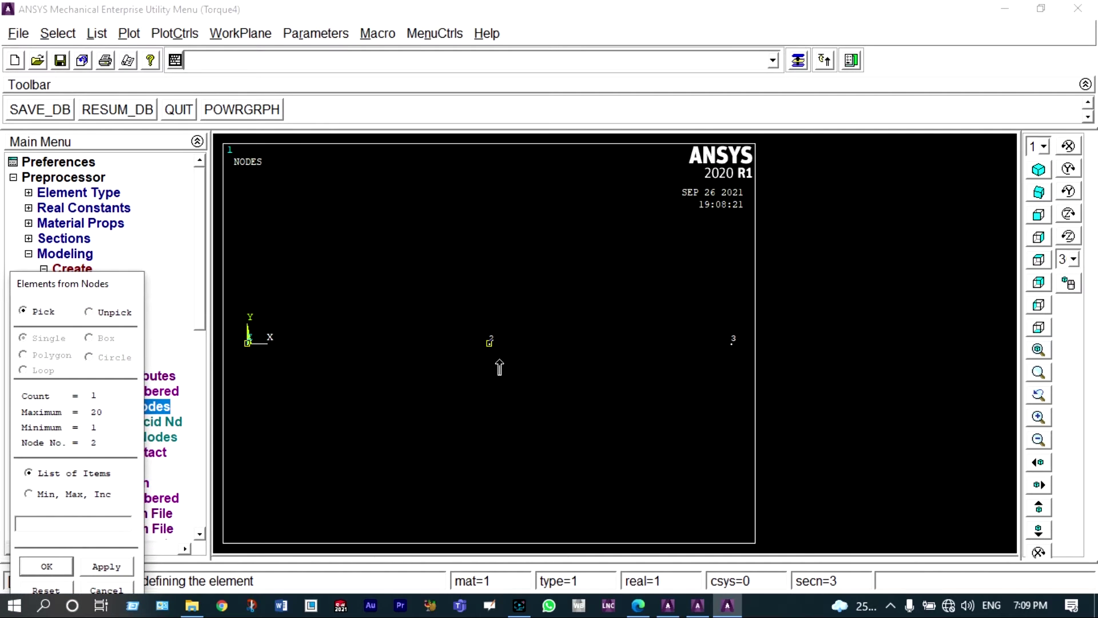
pyautogui.click(114, 567)
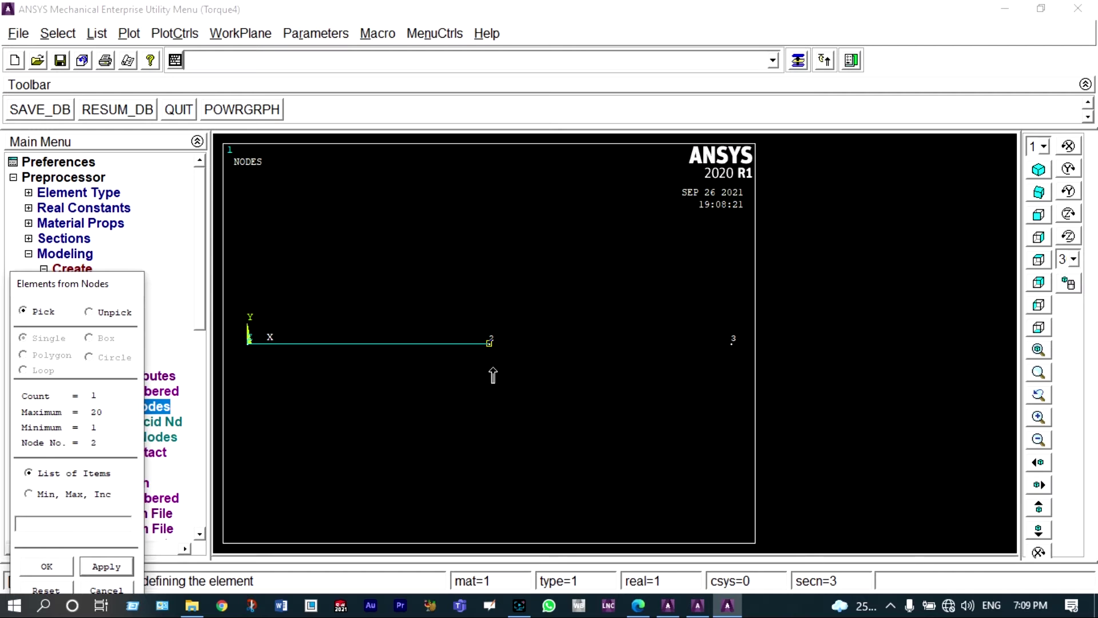
pyautogui.click(728, 351)
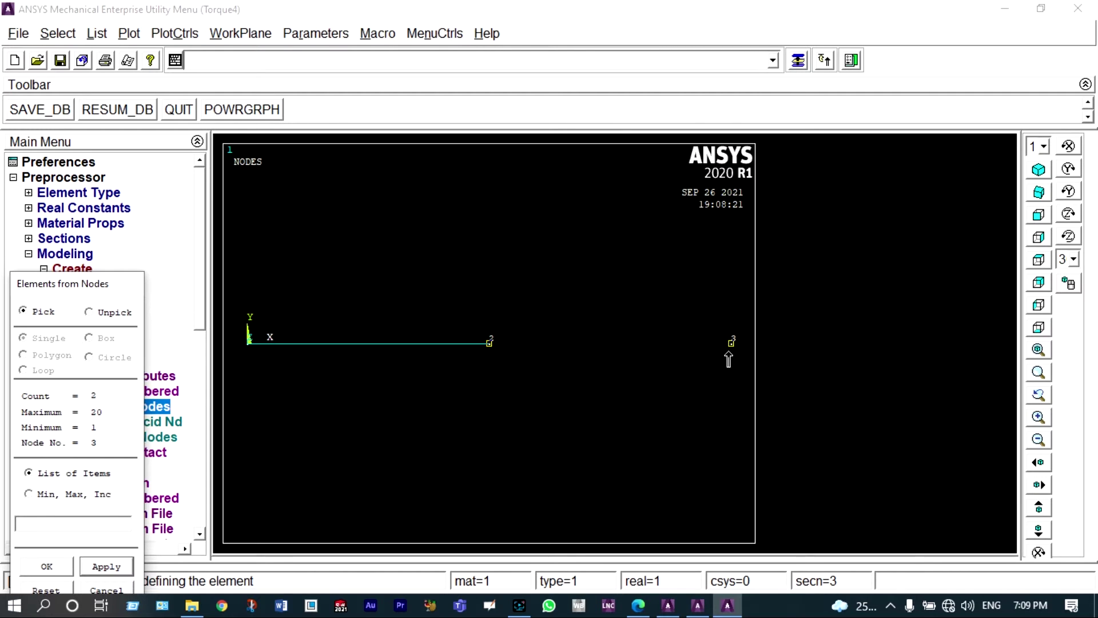
pyautogui.click(47, 566)
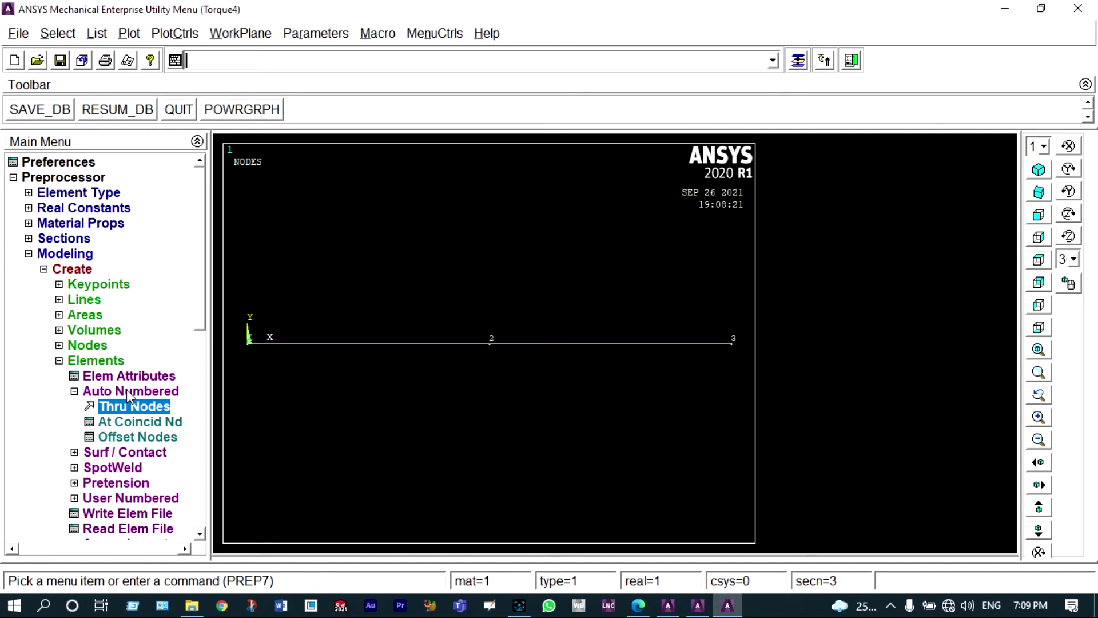
pyautogui.click(44, 270)
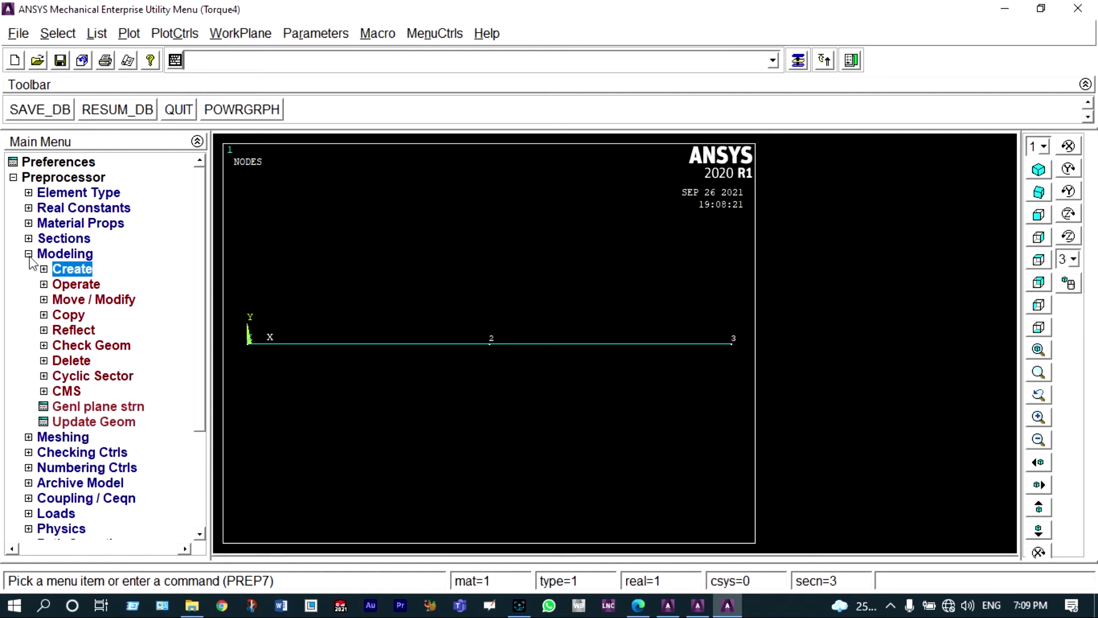
# Step: Start a new static analysis
pyautogui.click(28, 254)
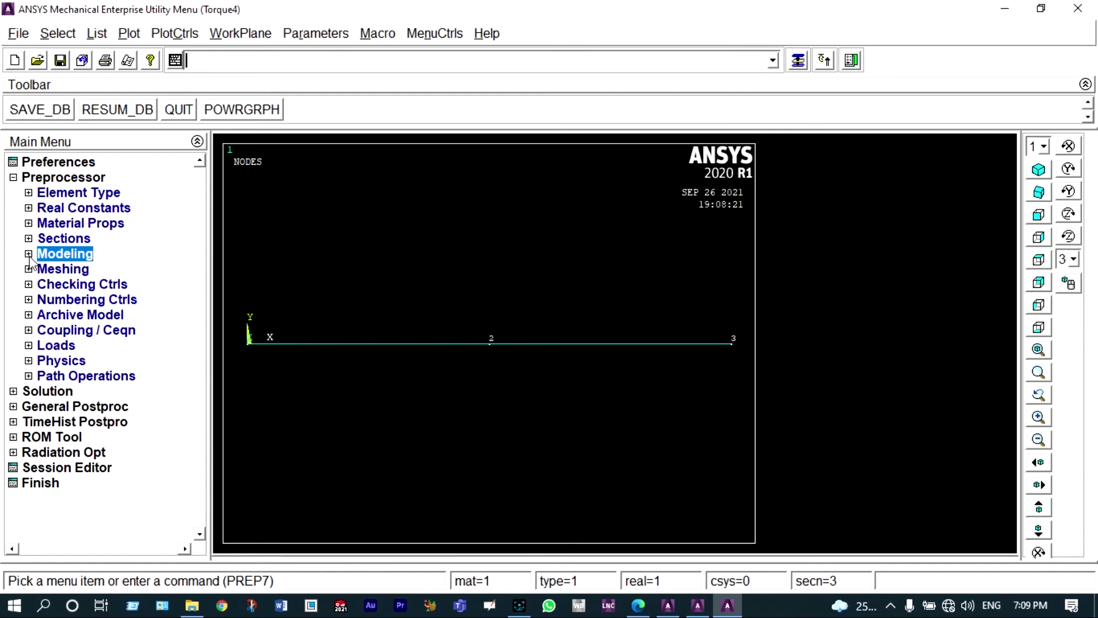
pyautogui.click(63, 347)
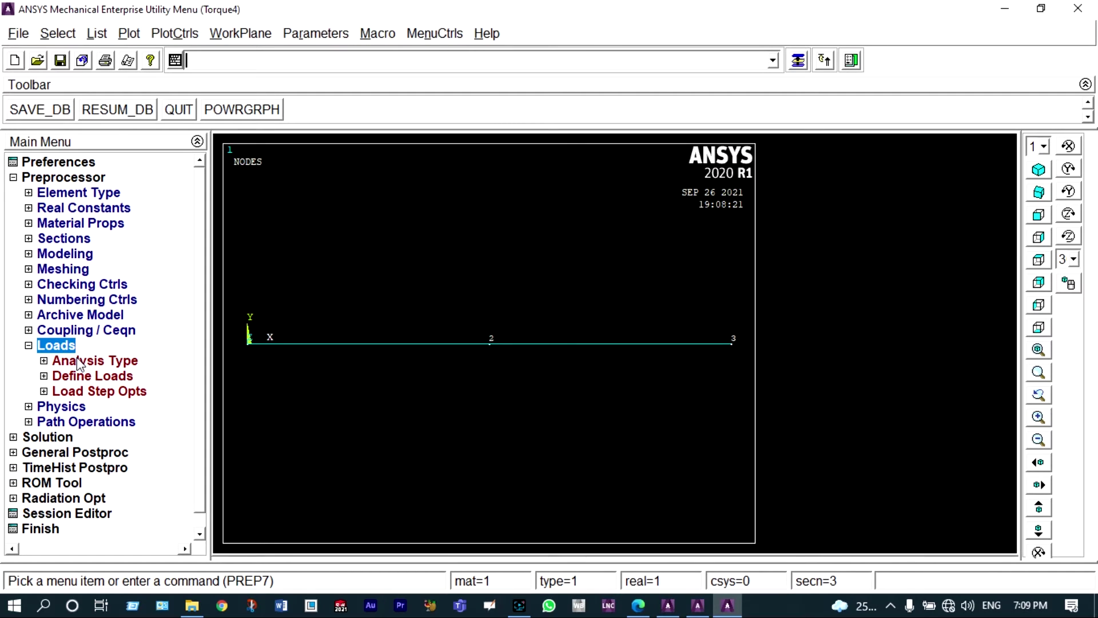
pyautogui.click(79, 363)
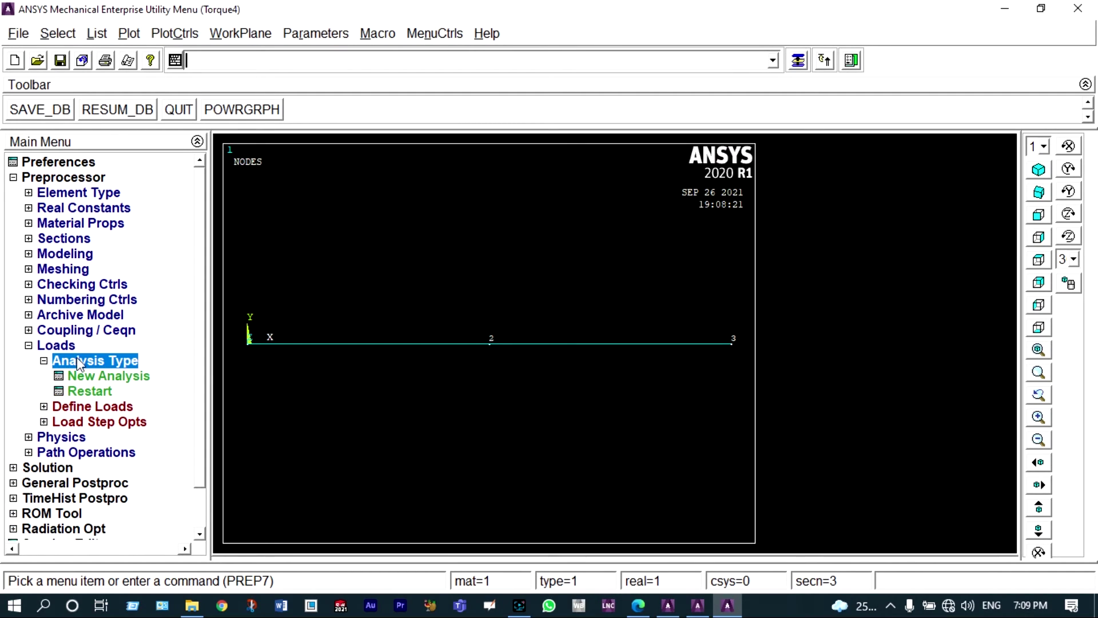
pyautogui.click(119, 377)
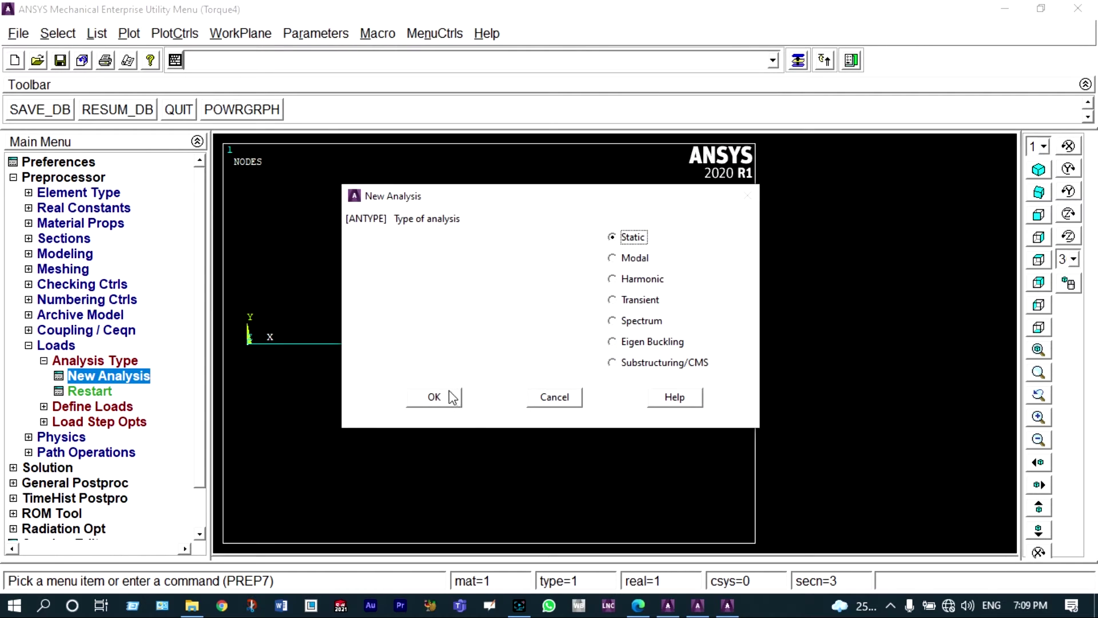
pyautogui.click(448, 395)
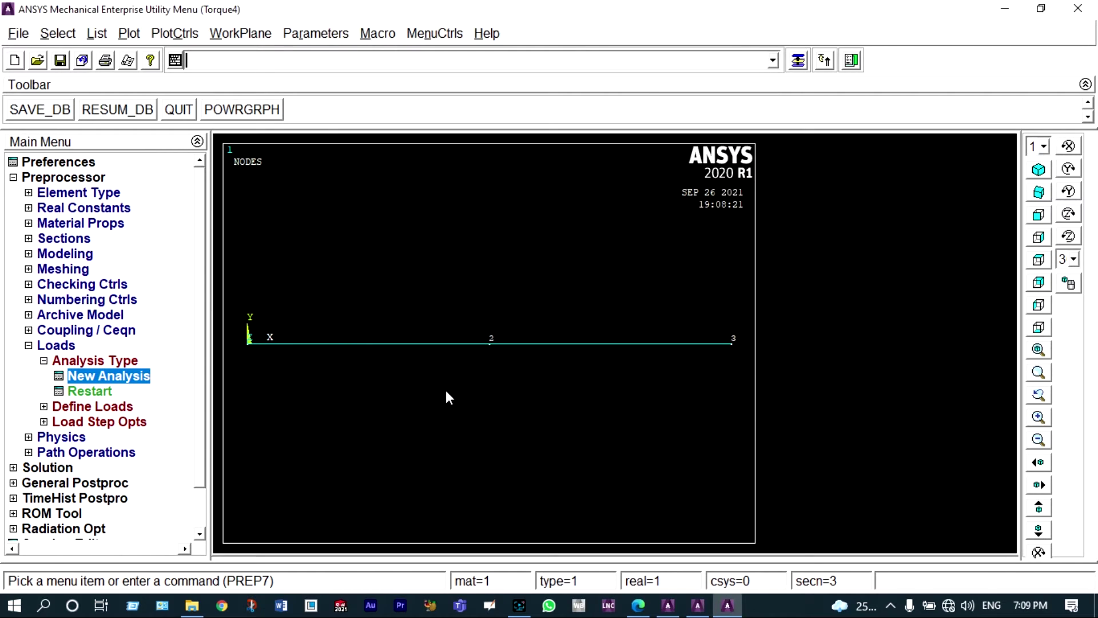
# Step: Constrain all degrees of freedom at node 1 with a displacement support
pyautogui.click(127, 407)
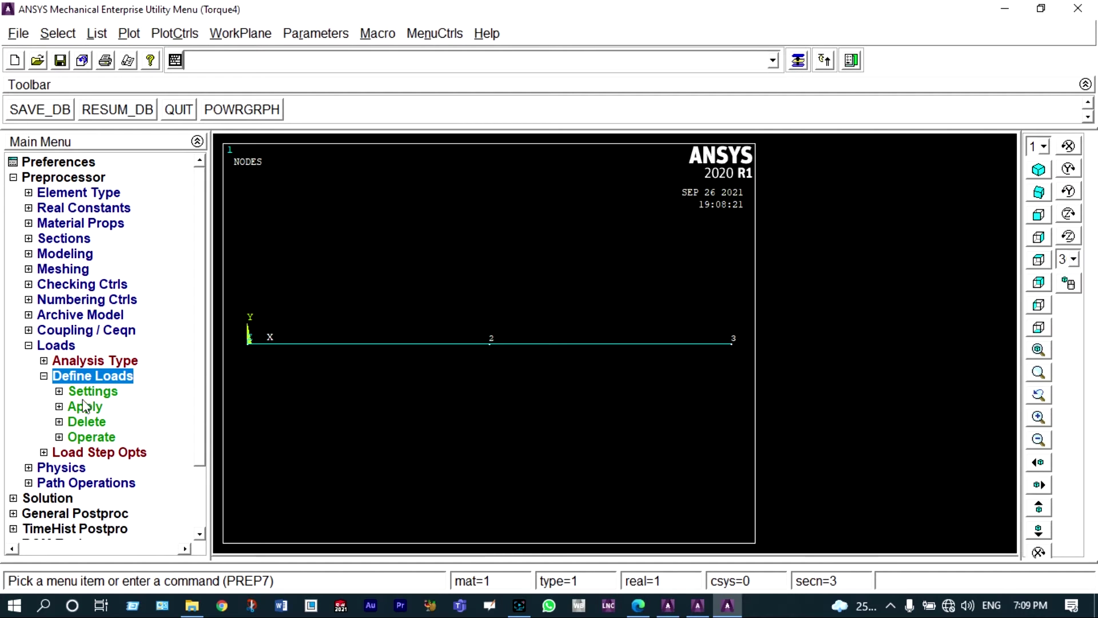
pyautogui.click(64, 410)
pyautogui.click(94, 421)
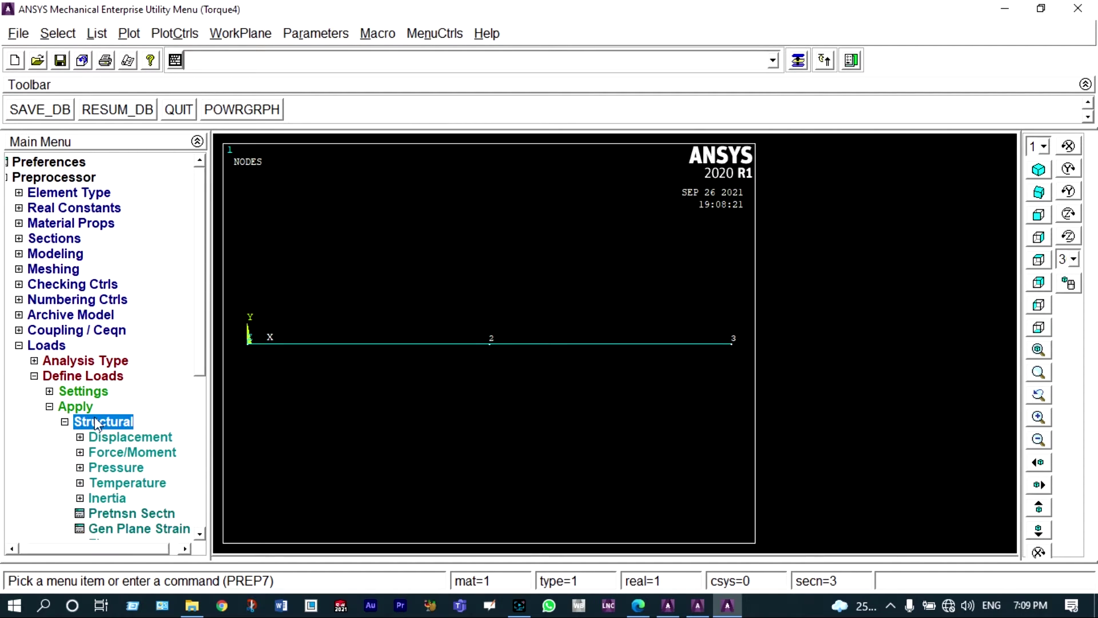
pyautogui.click(115, 439)
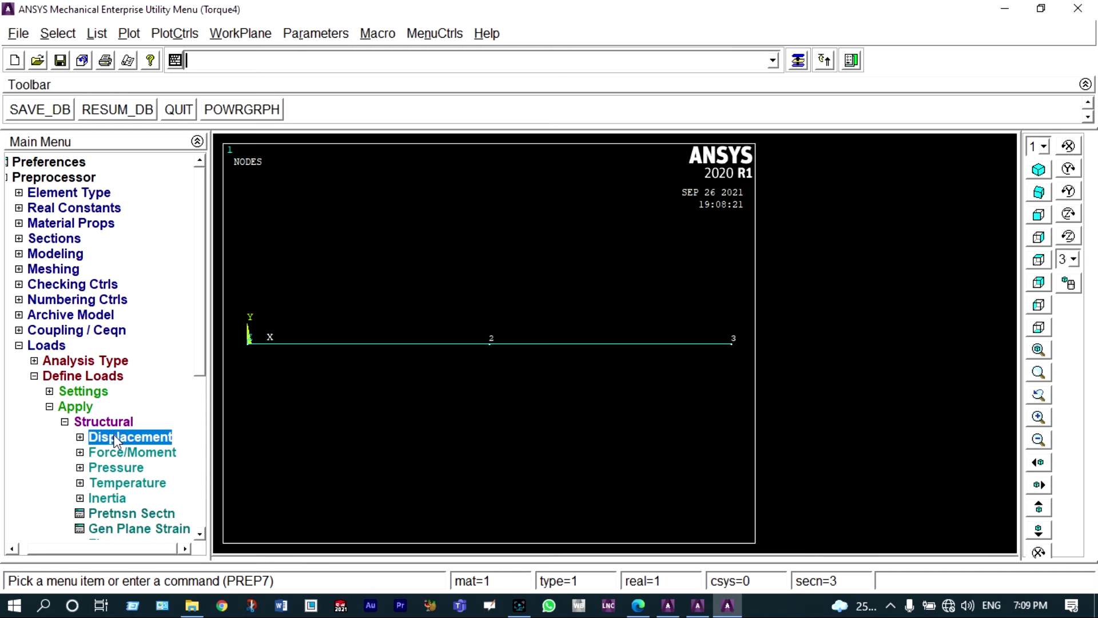
pyautogui.click(86, 438)
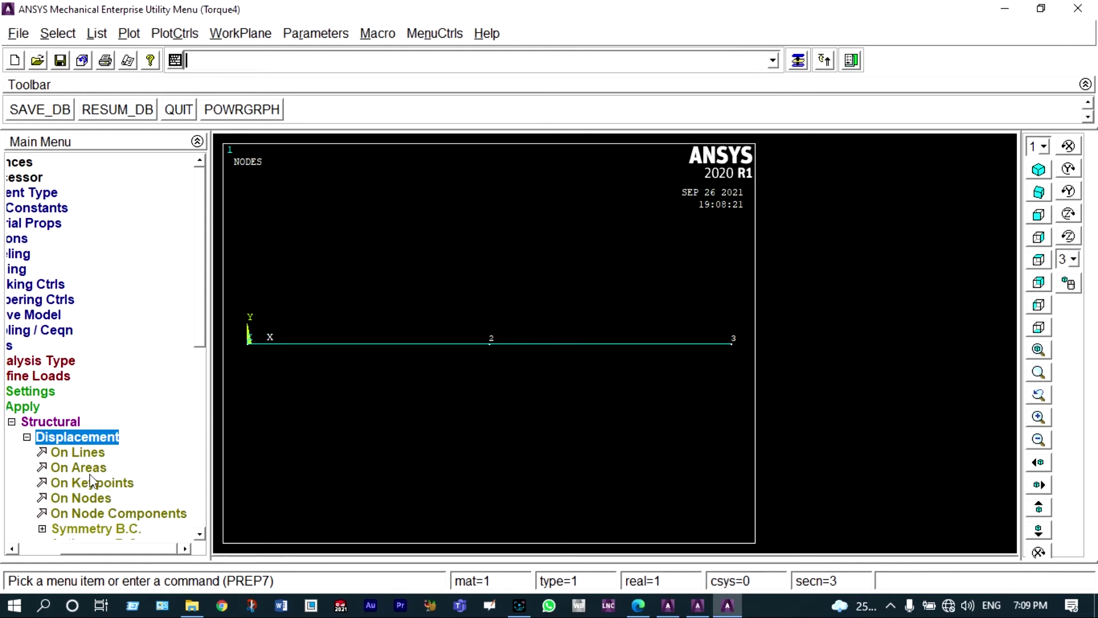
pyautogui.click(90, 498)
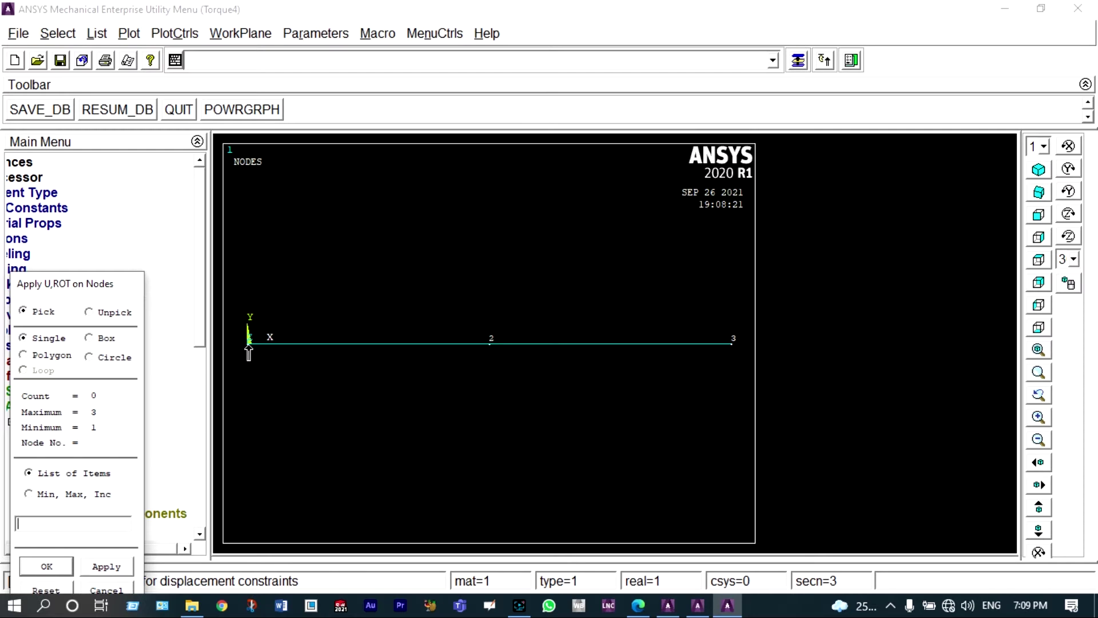
pyautogui.click(57, 566)
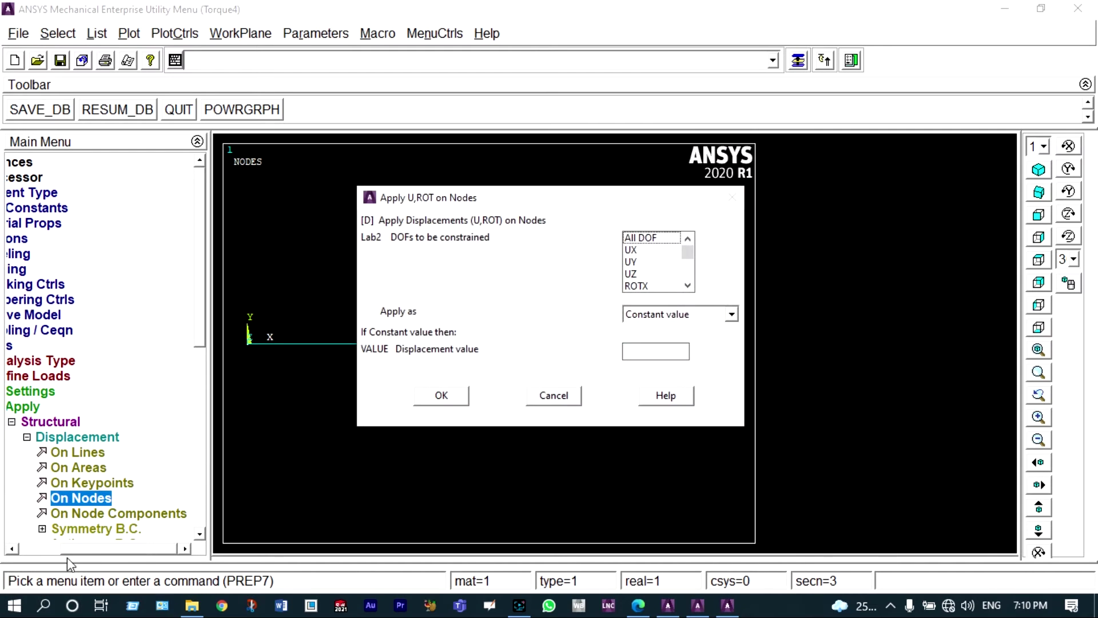
pyautogui.click(652, 238)
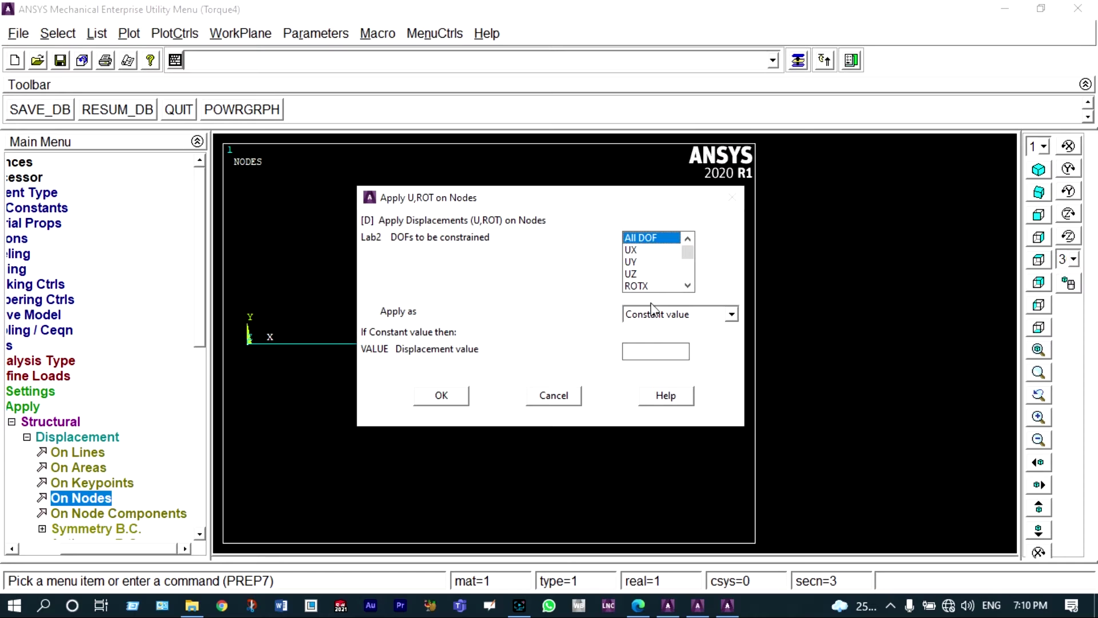
pyautogui.click(441, 395)
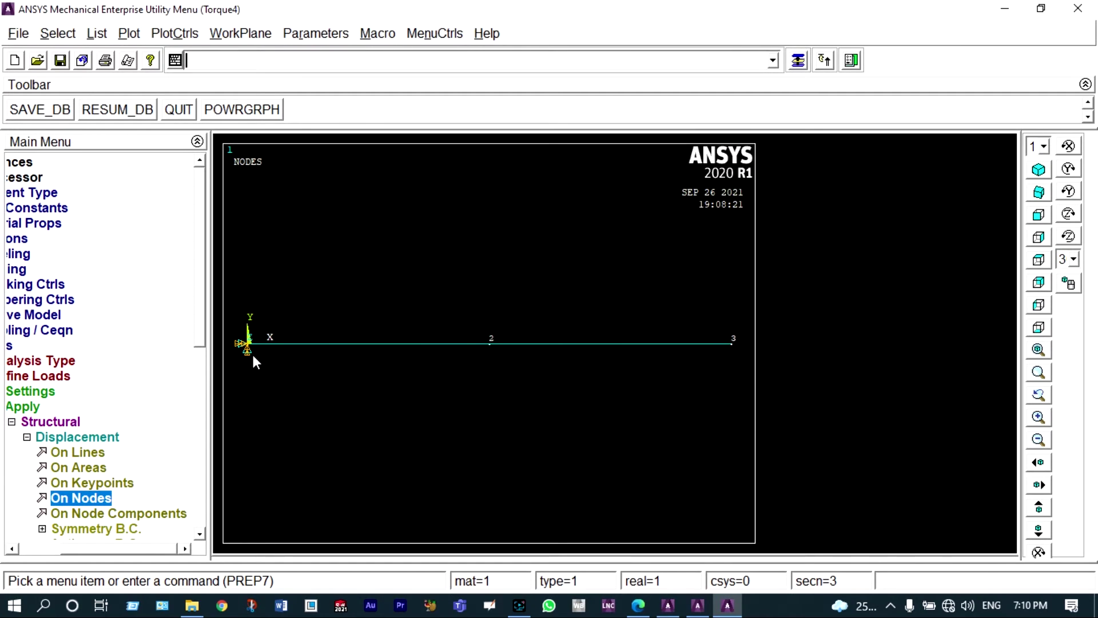
pyautogui.click(639, 607)
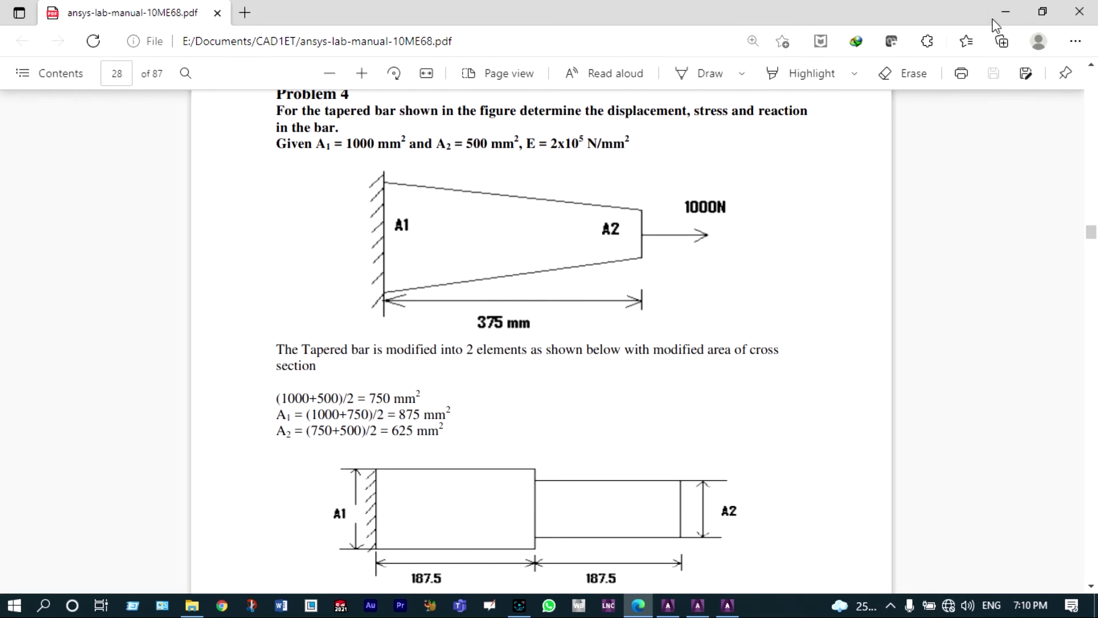
# Step: Minimize the lab manual PDF to return to ANSYS
pyautogui.click(1005, 12)
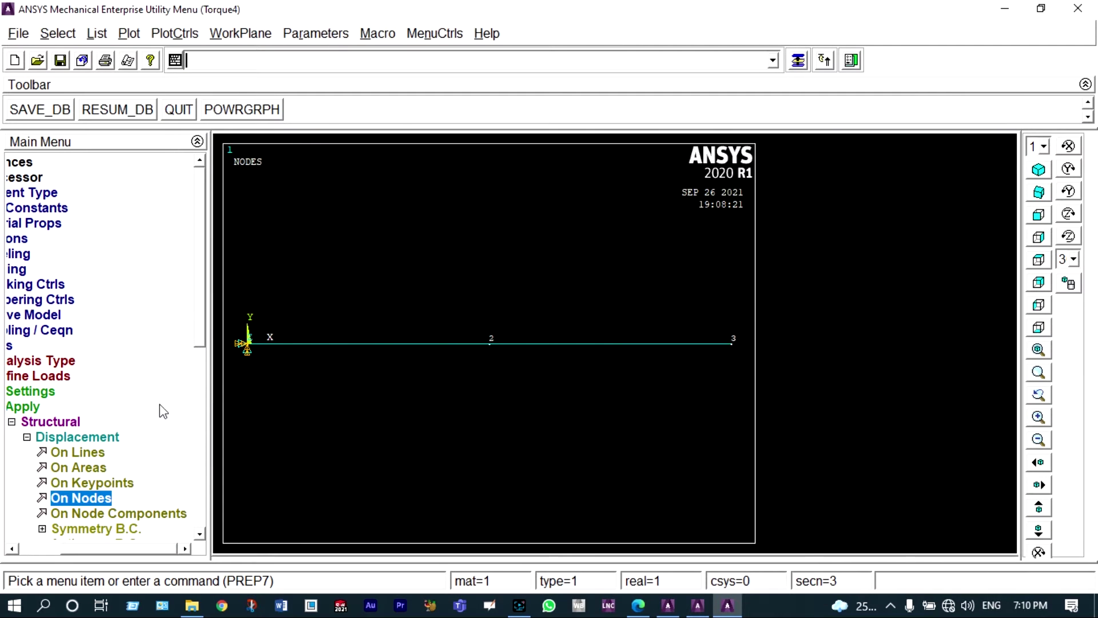
# Step: Apply a nodal force FX of 1000 at node 3, the beam's free end
pyautogui.click(126, 433)
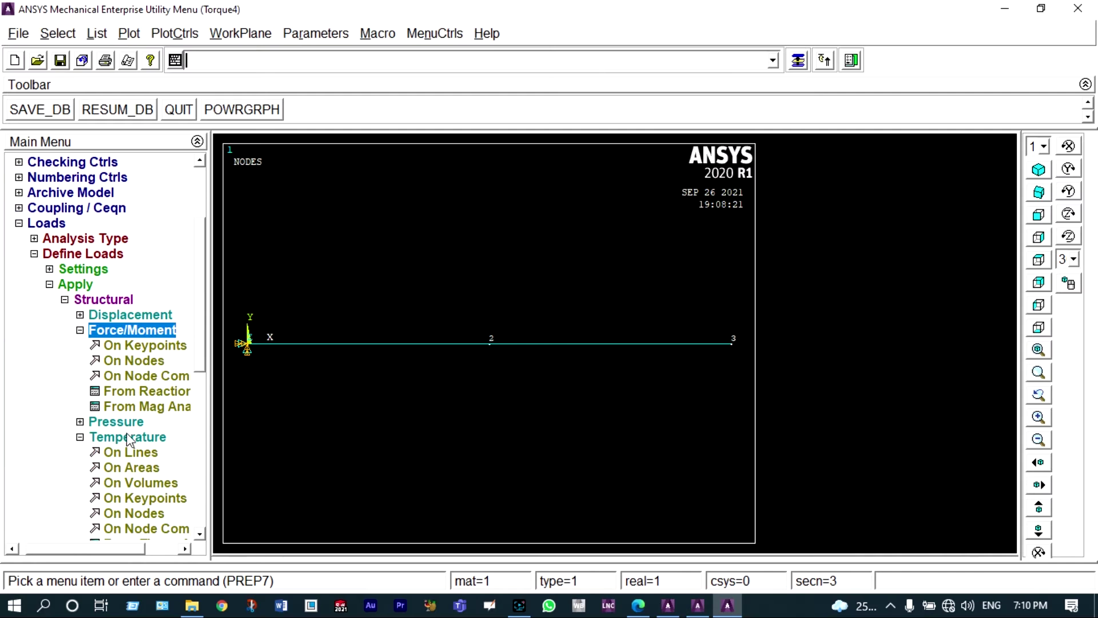
pyautogui.click(141, 362)
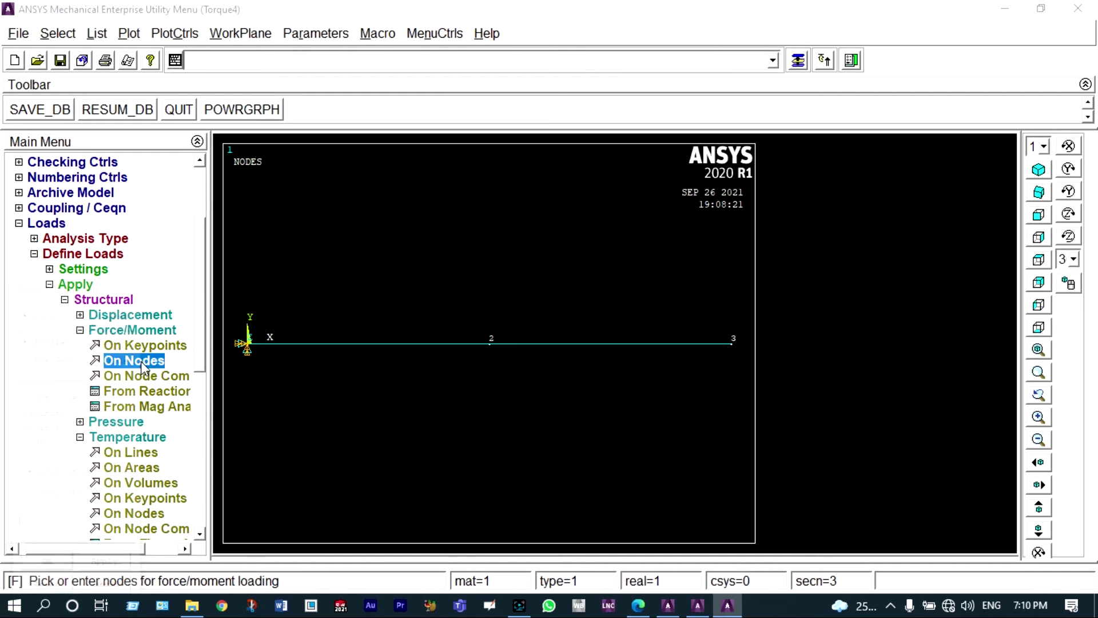
pyautogui.click(732, 343)
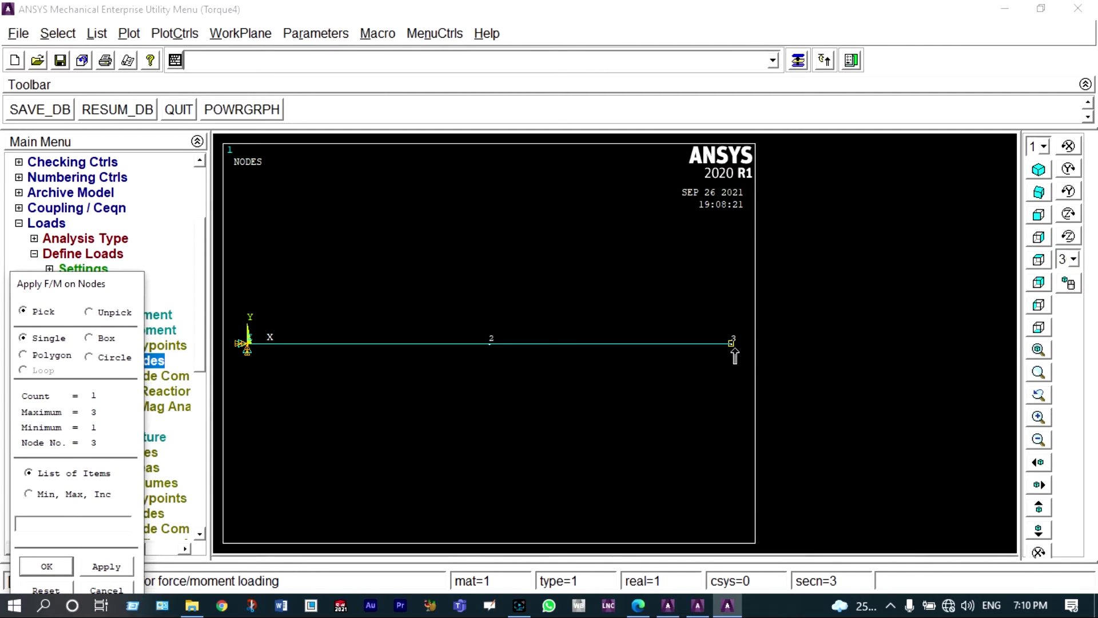
pyautogui.click(55, 566)
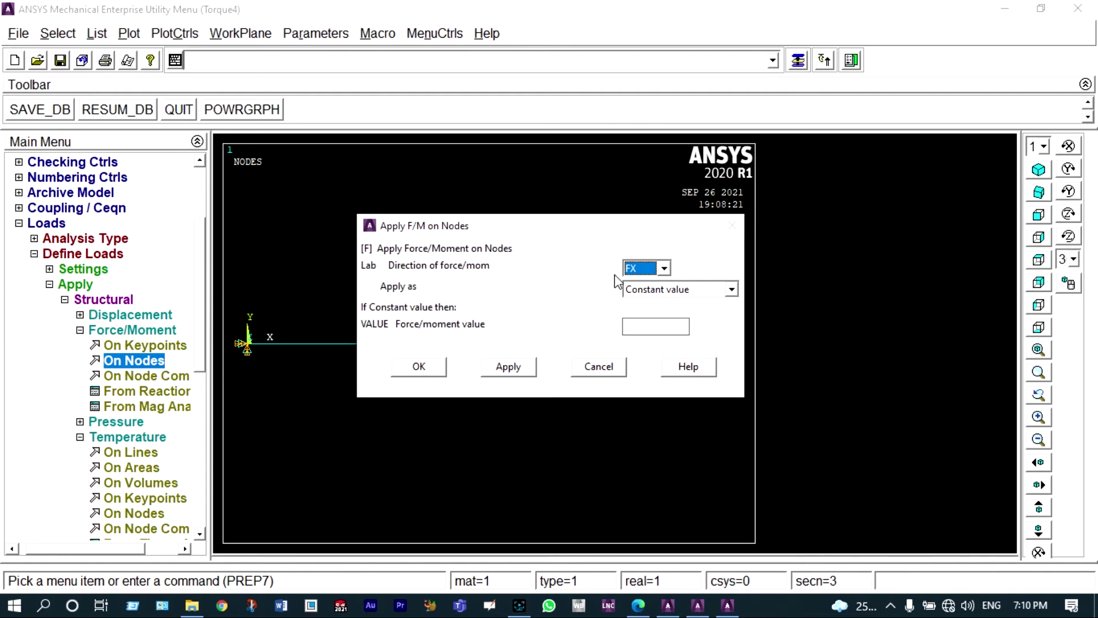
pyautogui.click(658, 325)
pyautogui.write('1000')
pyautogui.click(419, 367)
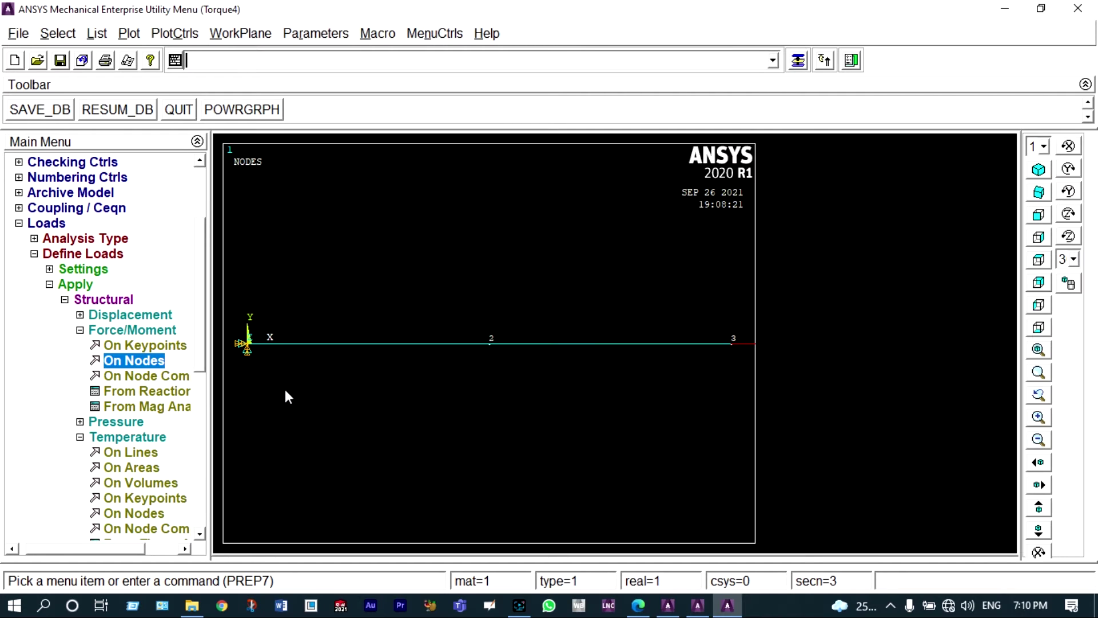
# Step: Solve the current load step, close the completion note and status window, then enter General Postproc
pyautogui.click(20, 224)
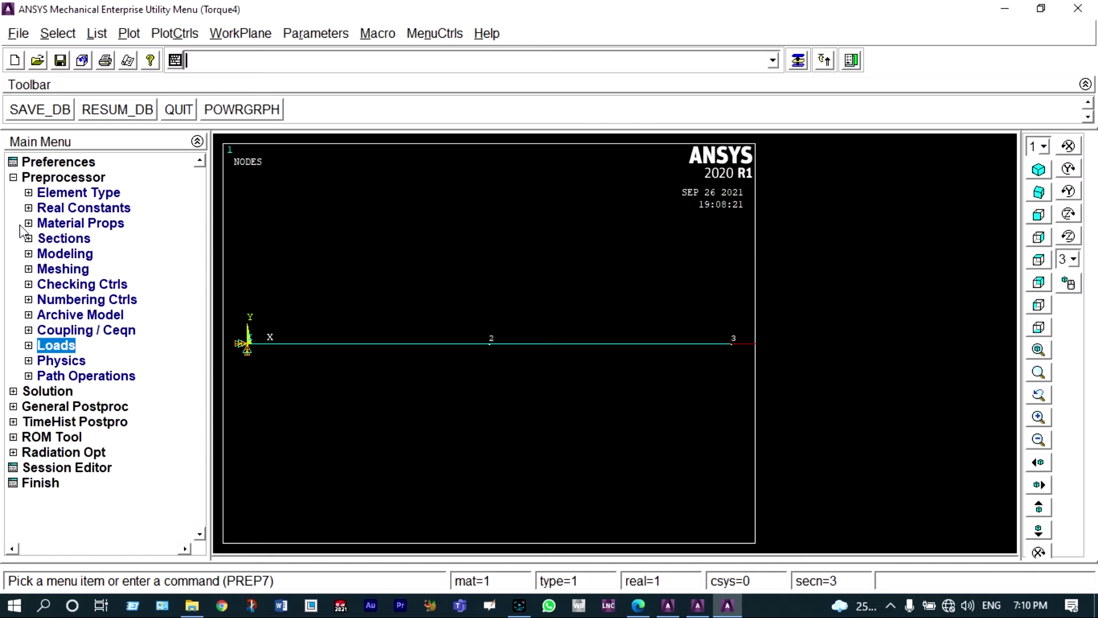
pyautogui.click(57, 392)
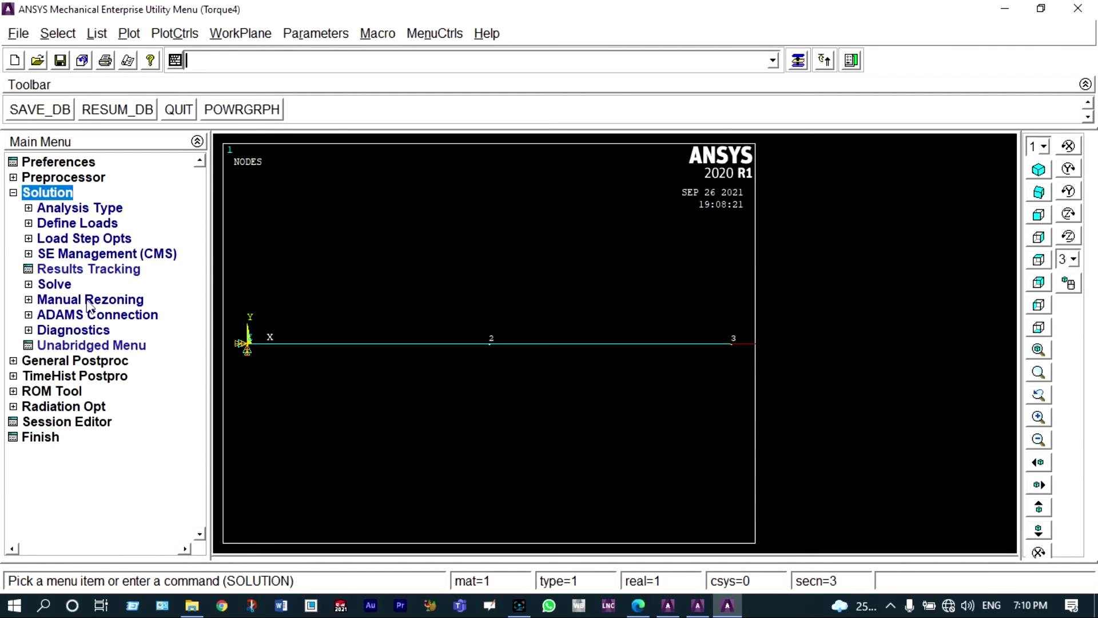
pyautogui.click(59, 285)
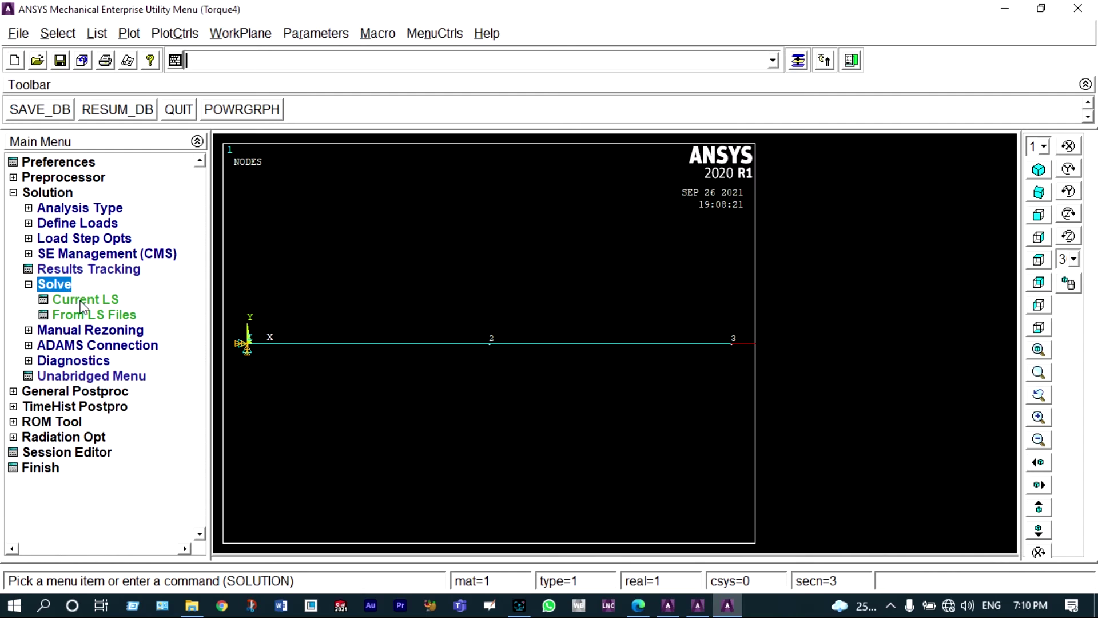
pyautogui.click(83, 300)
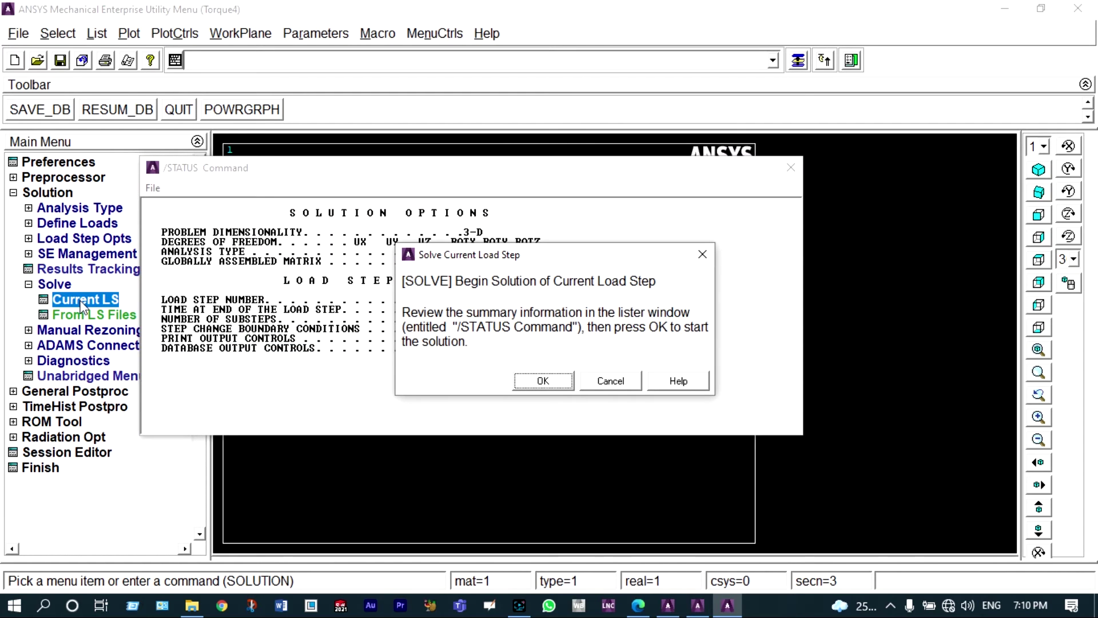
pyautogui.click(541, 382)
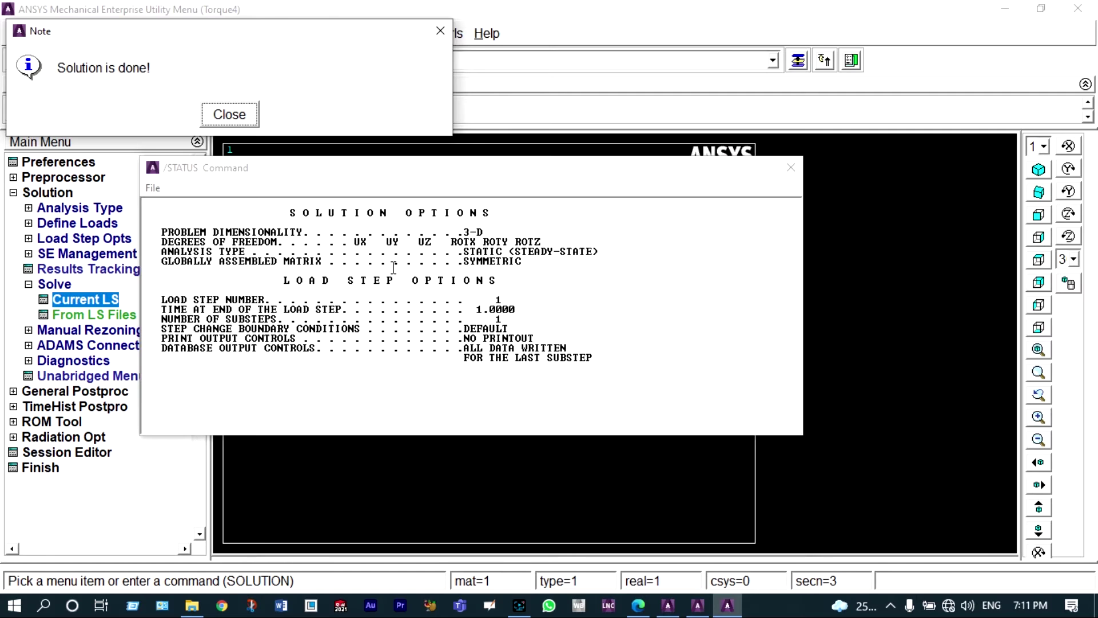
pyautogui.click(230, 115)
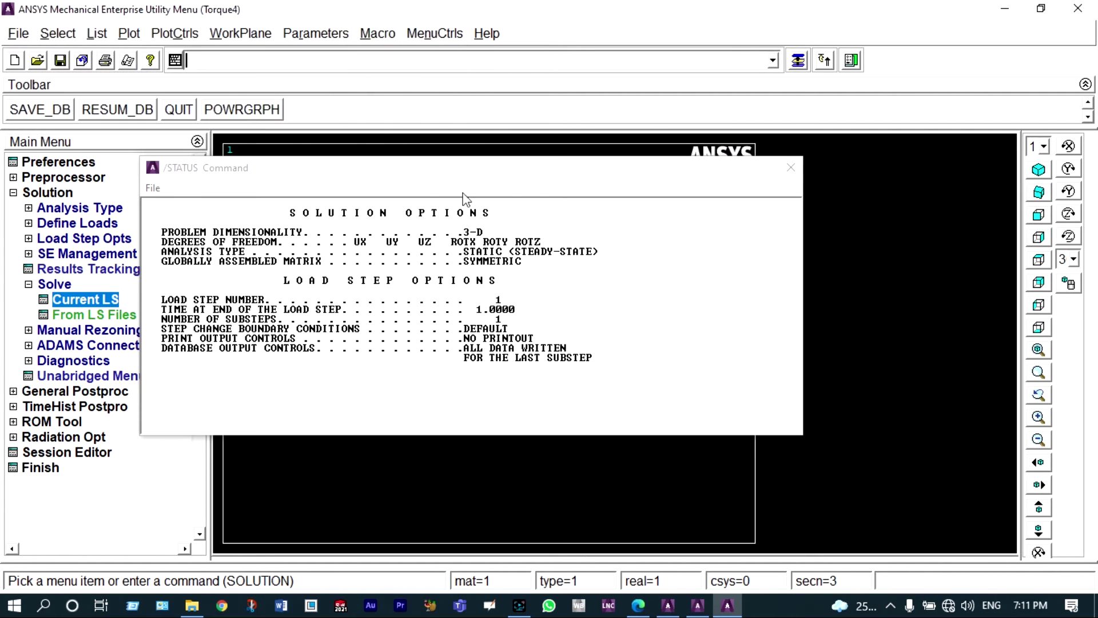
pyautogui.click(791, 167)
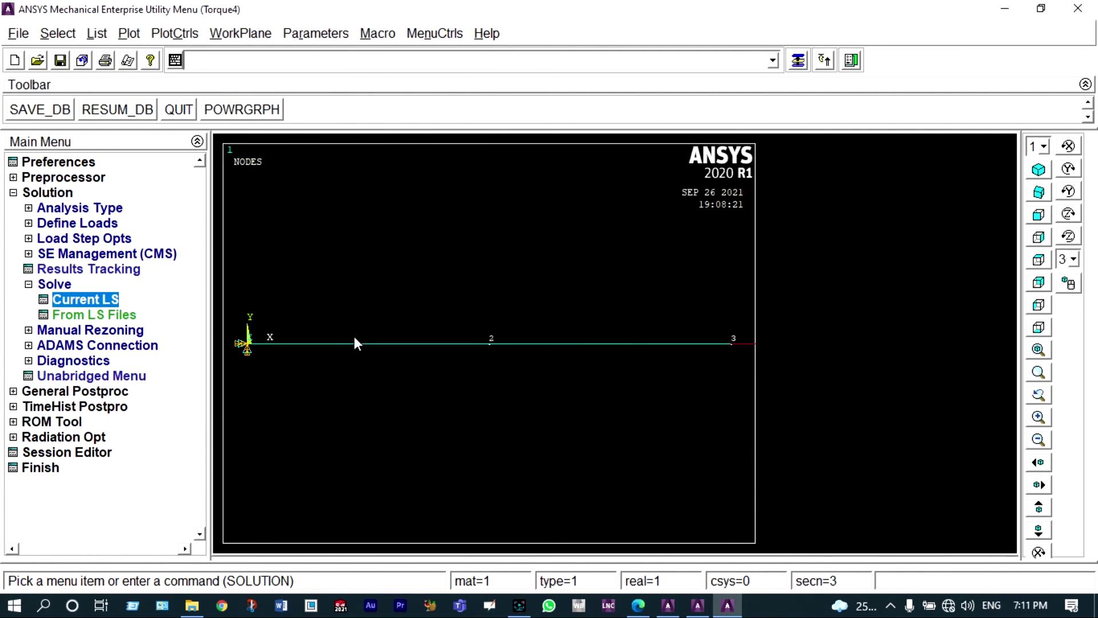
pyautogui.click(105, 391)
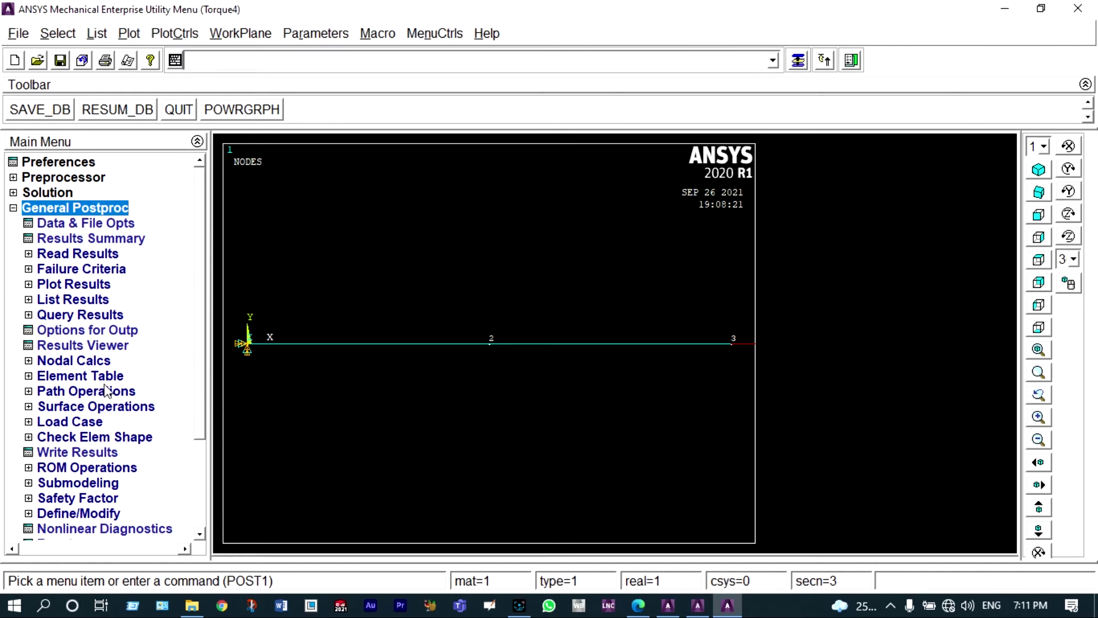
# Step: Plot the deformed beam over its undeformed outline, showing DMX 0.002473
pyautogui.click(92, 285)
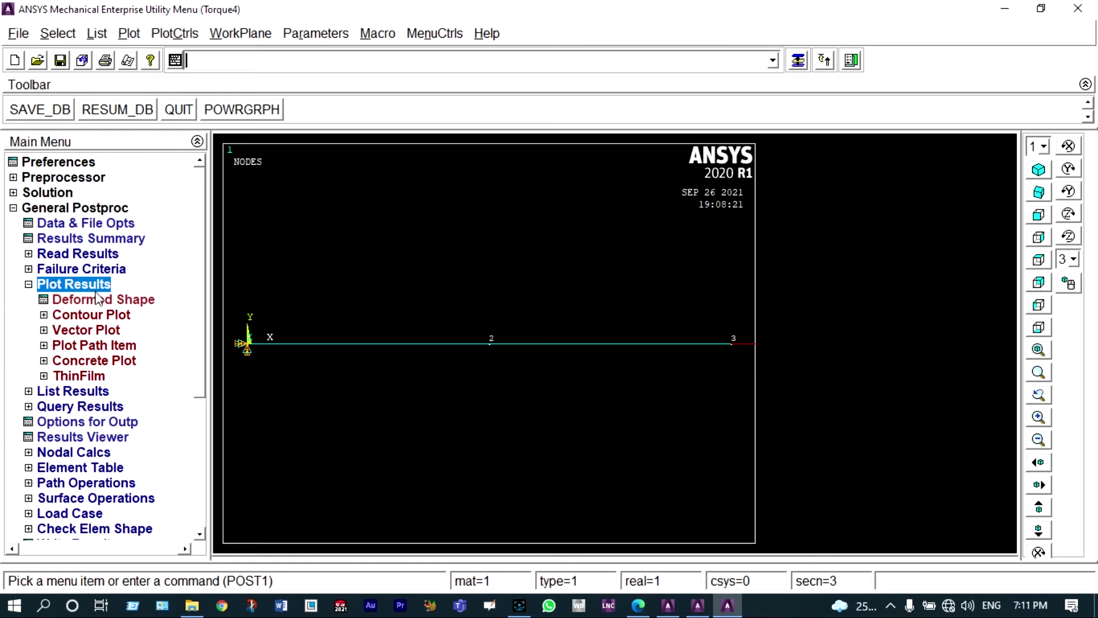
pyautogui.click(99, 301)
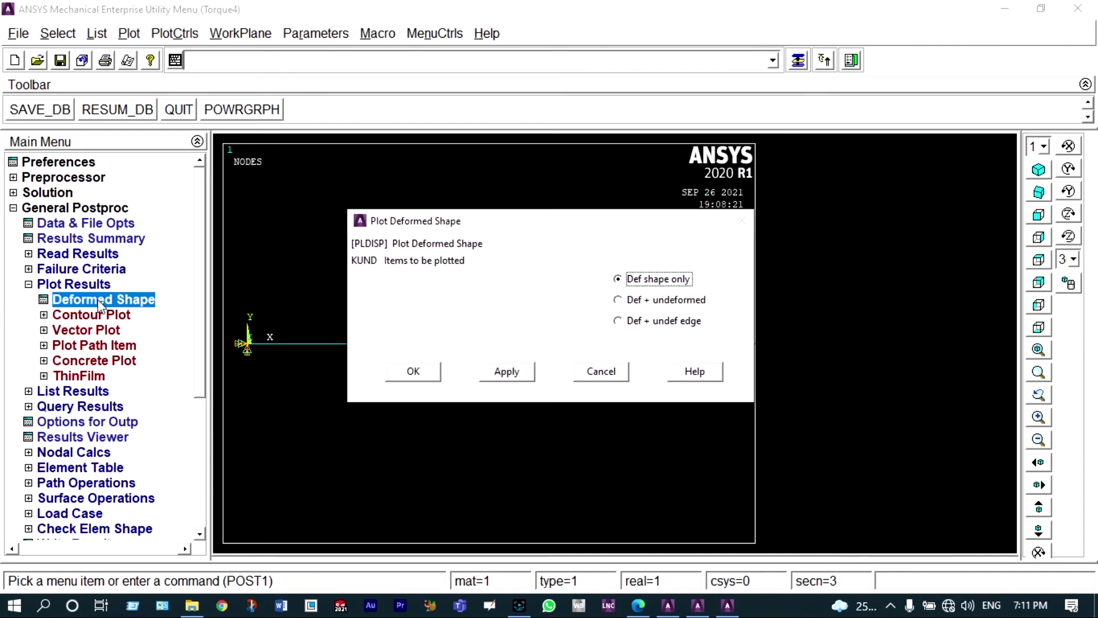
pyautogui.click(618, 301)
pyautogui.click(415, 372)
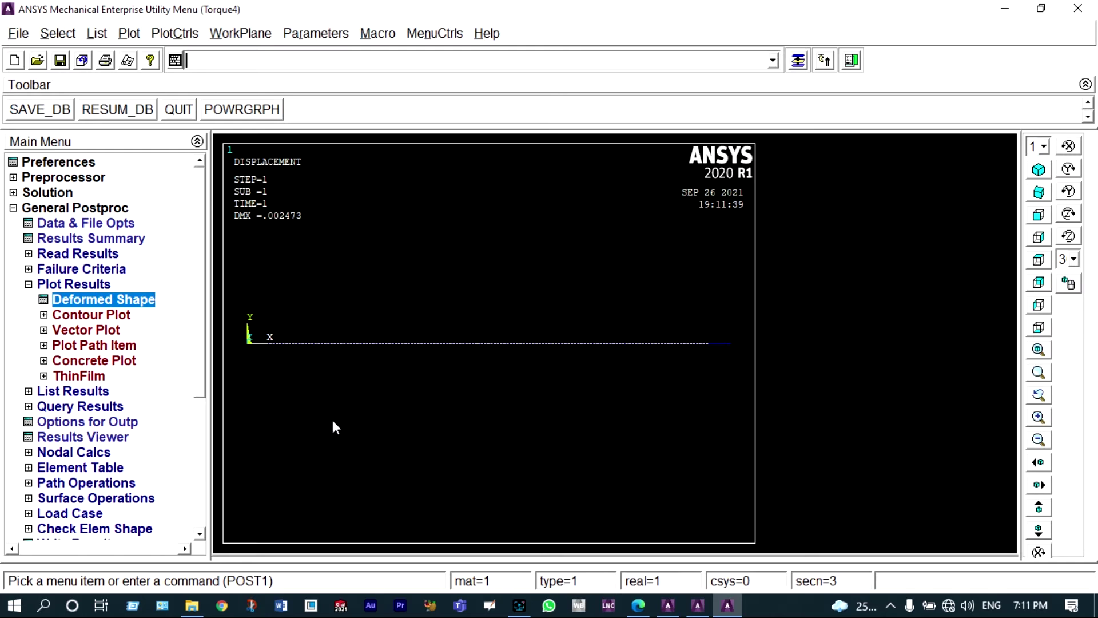
# Step: Turn on ESHAPE in Size and Shape so beam elements render as solid cross-sections
pyautogui.click(185, 37)
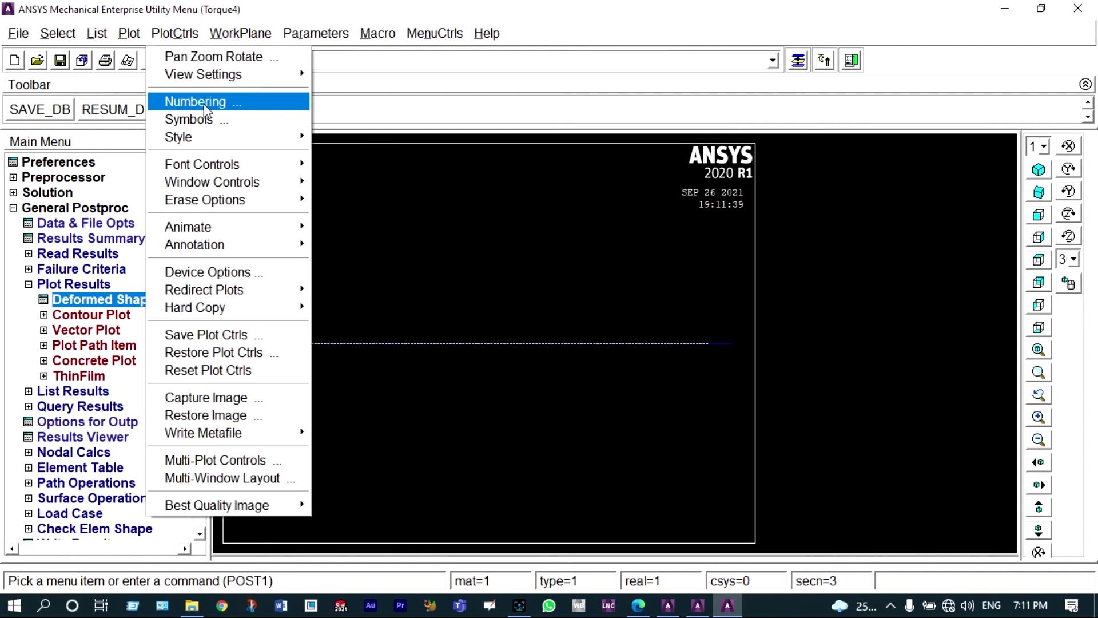
pyautogui.moveTo(206, 136)
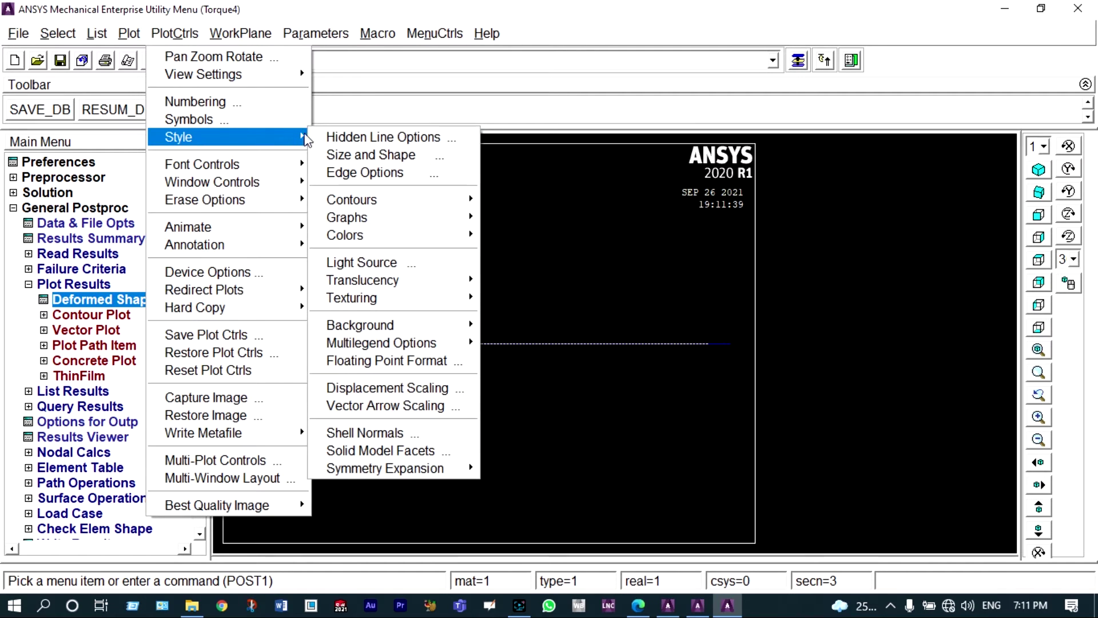
pyautogui.click(354, 155)
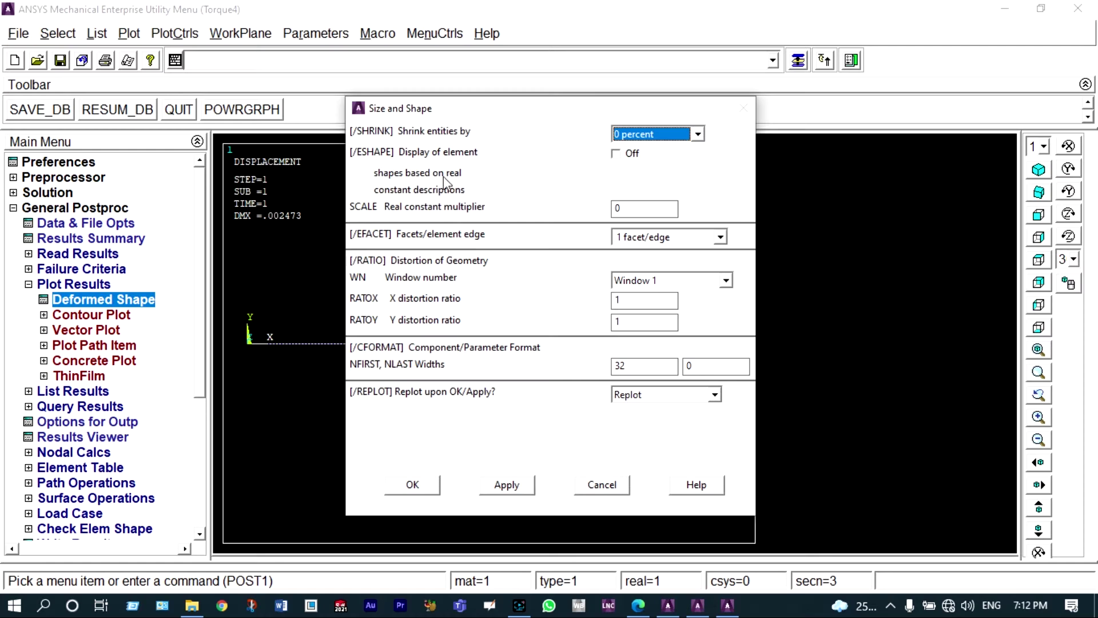
pyautogui.click(616, 154)
pyautogui.click(412, 484)
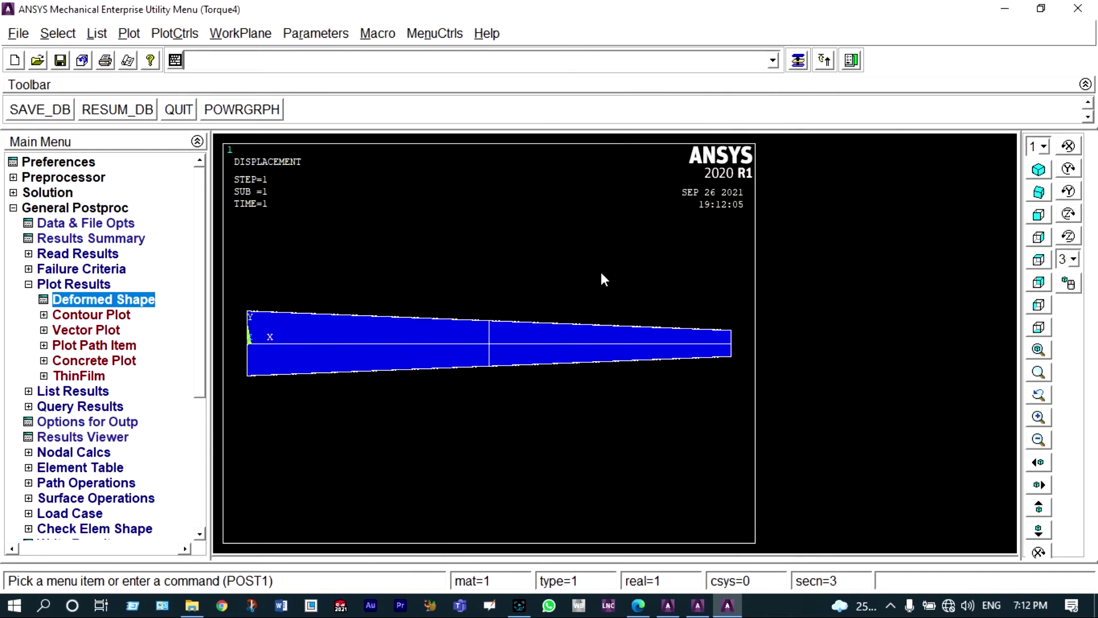
# Step: Switch to the isometric view and zoom in on the solid 3D beam
pyautogui.click(1039, 169)
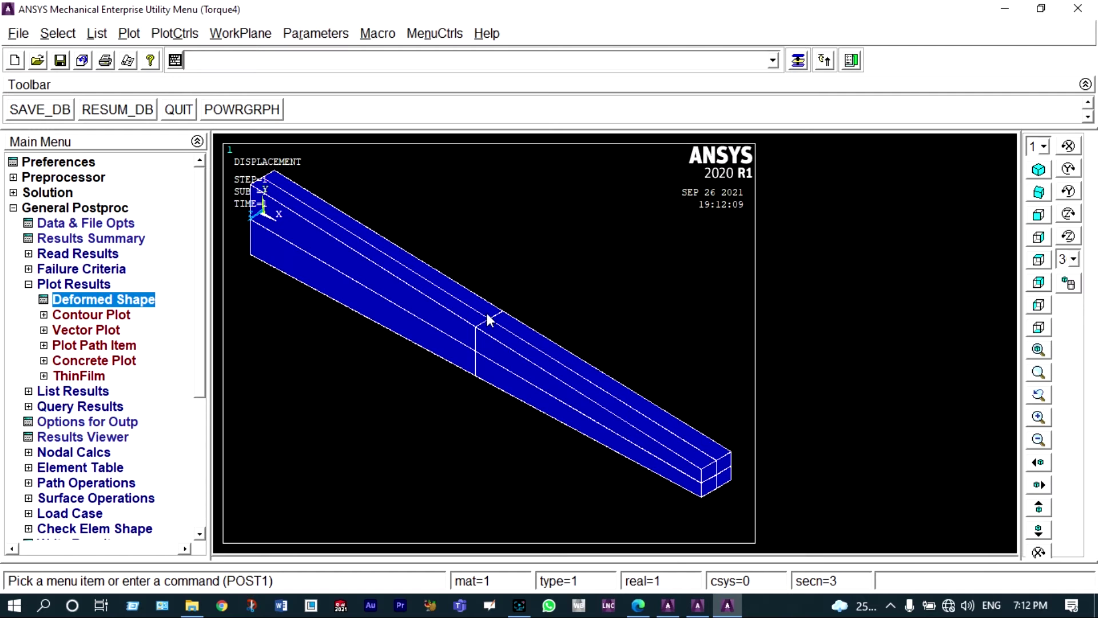
pyautogui.scroll(2, 468, 315)
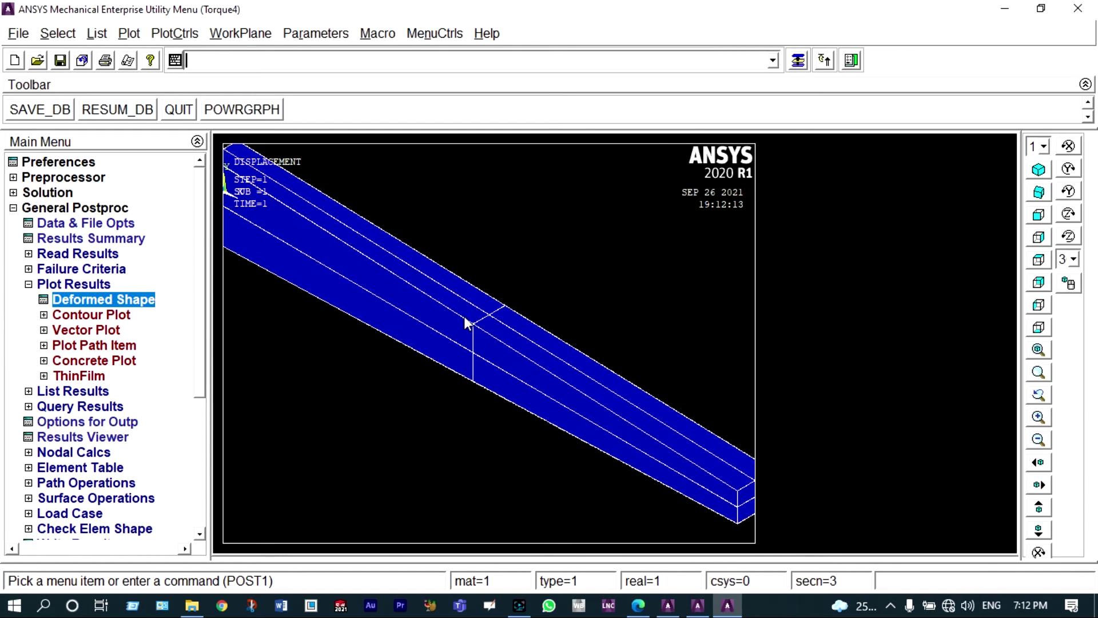
pyautogui.scroll(-1, 465, 315)
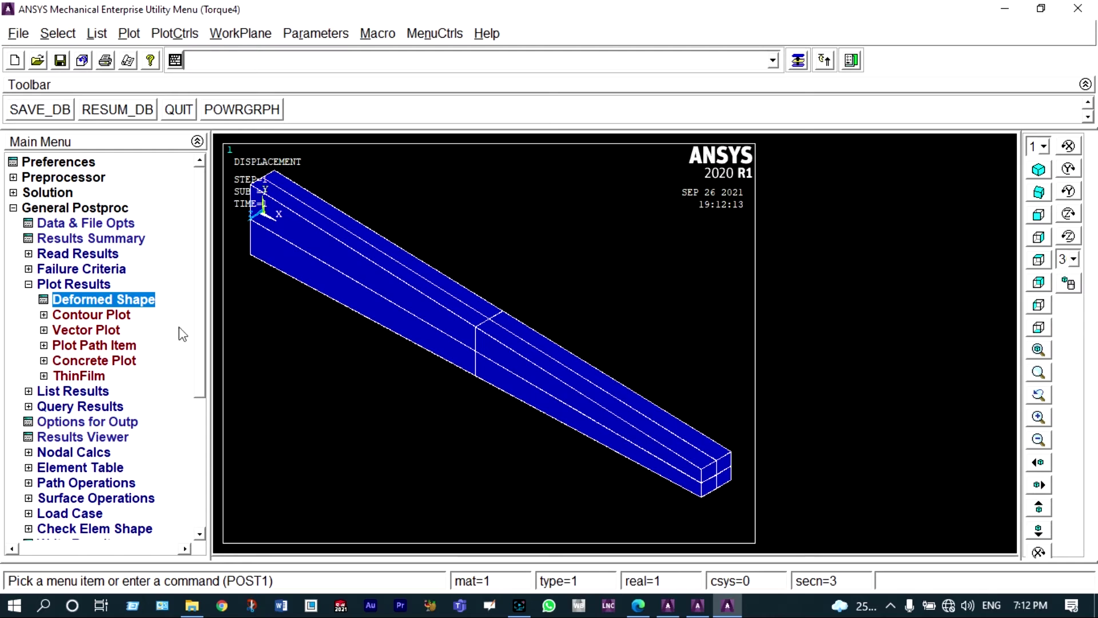
pyautogui.click(113, 319)
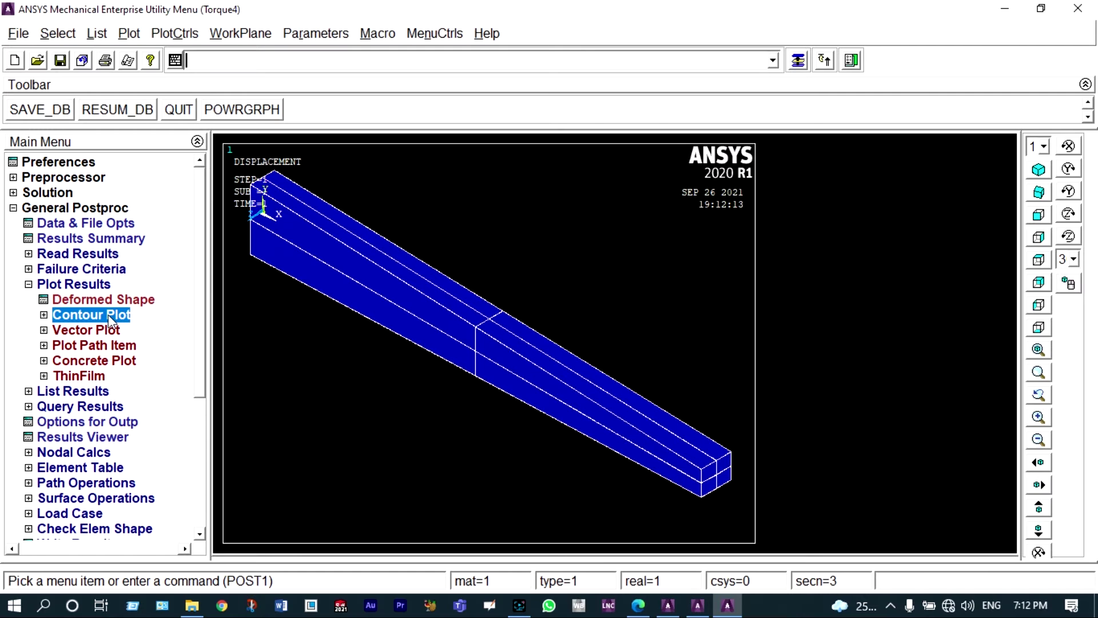
# Step: Contour the nodal displacement vector sum (USUM) on the beam, ranging 0 to 0.002473
pyautogui.click(97, 316)
pyautogui.click(96, 330)
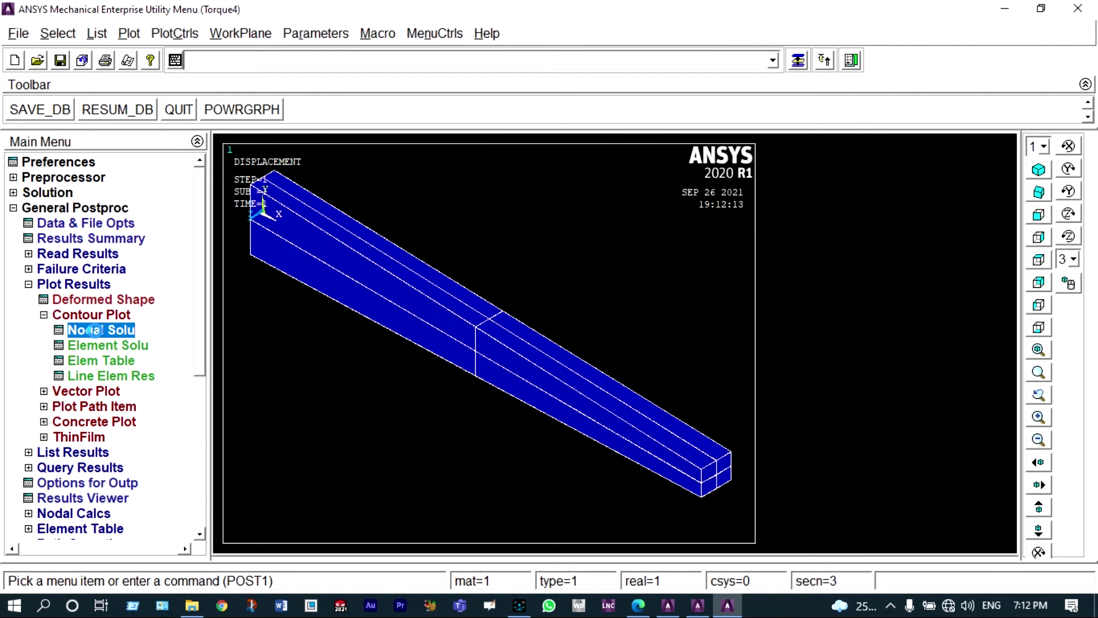
pyautogui.click(386, 130)
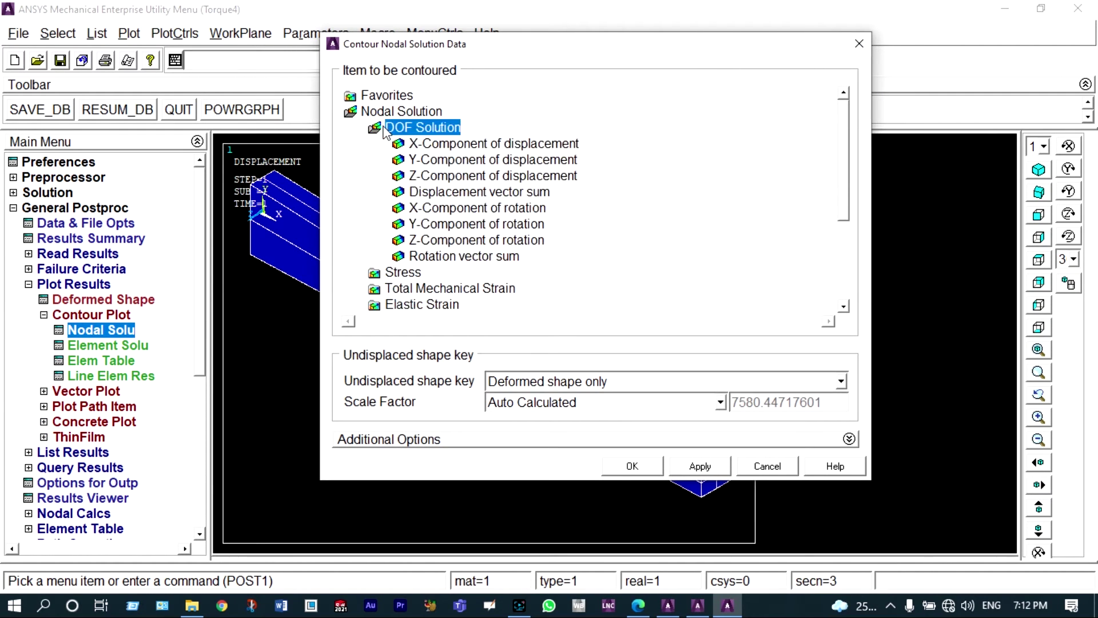
pyautogui.click(433, 193)
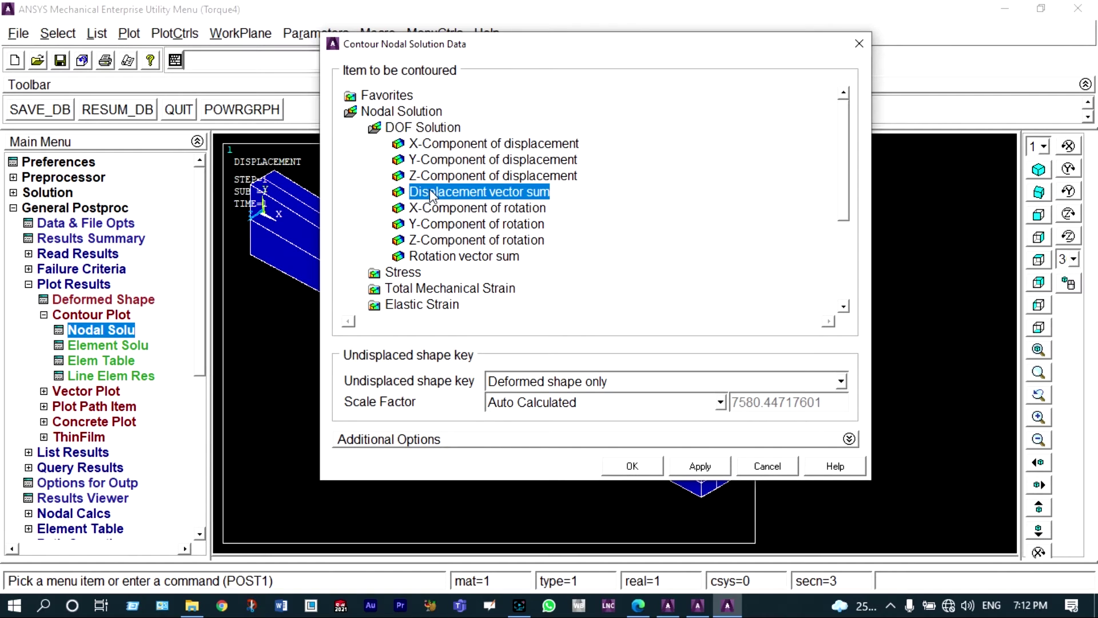
pyautogui.click(624, 468)
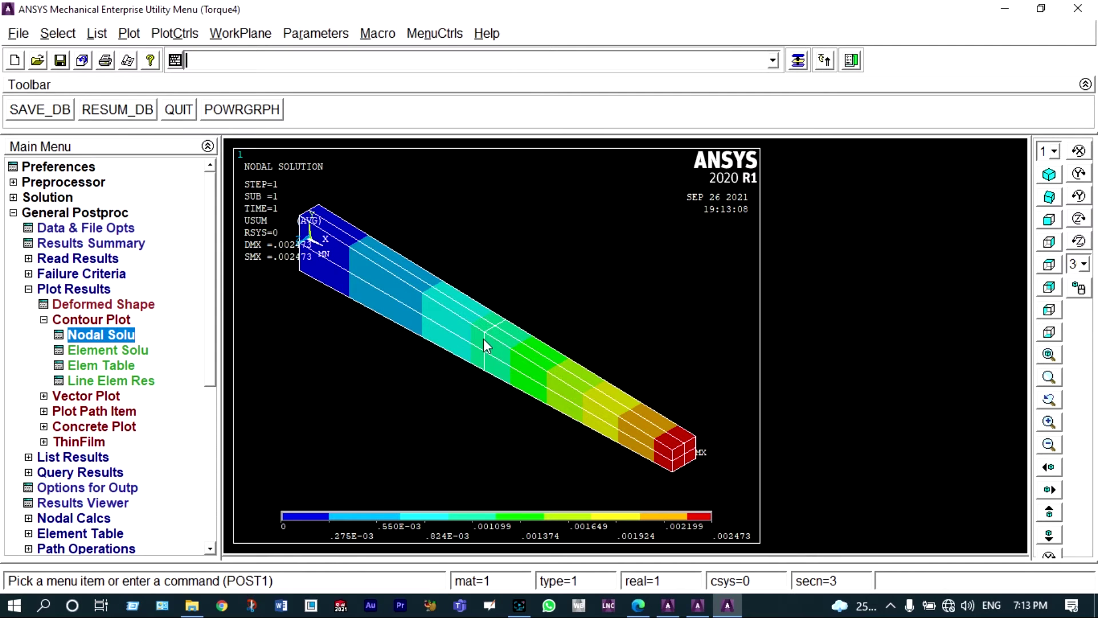
pyautogui.click(92, 458)
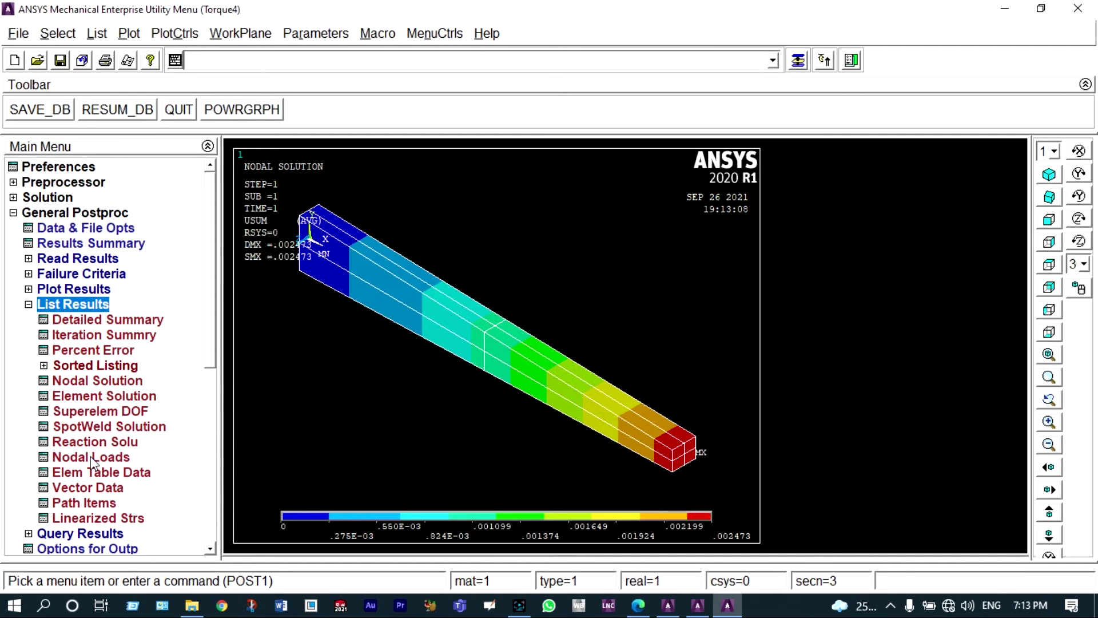
pyautogui.click(93, 381)
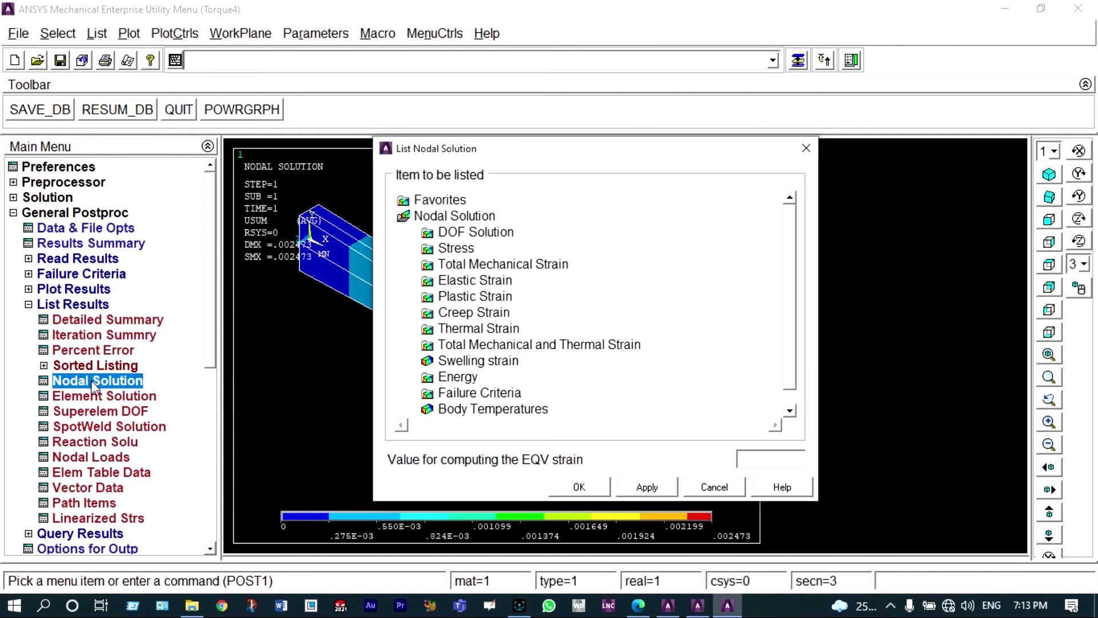
pyautogui.click(427, 234)
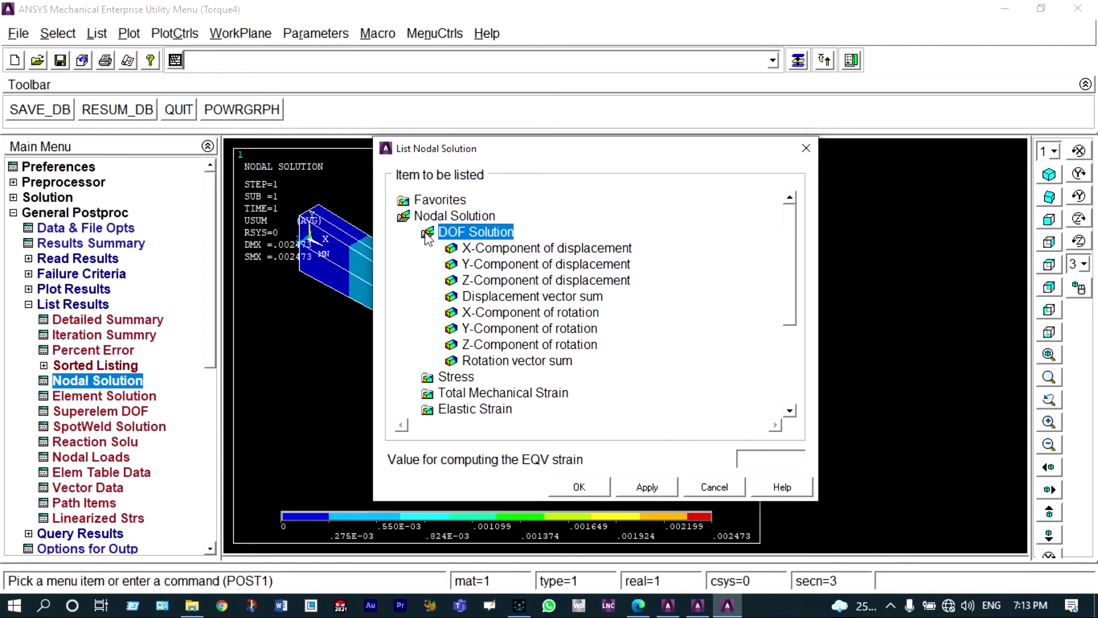
pyautogui.click(475, 298)
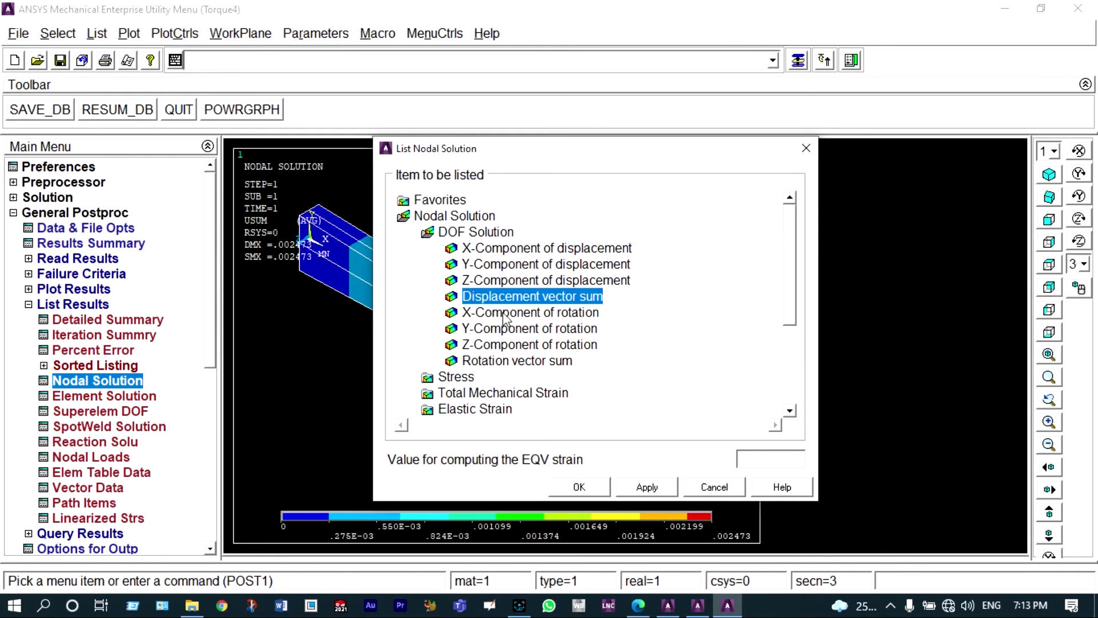
pyautogui.click(580, 487)
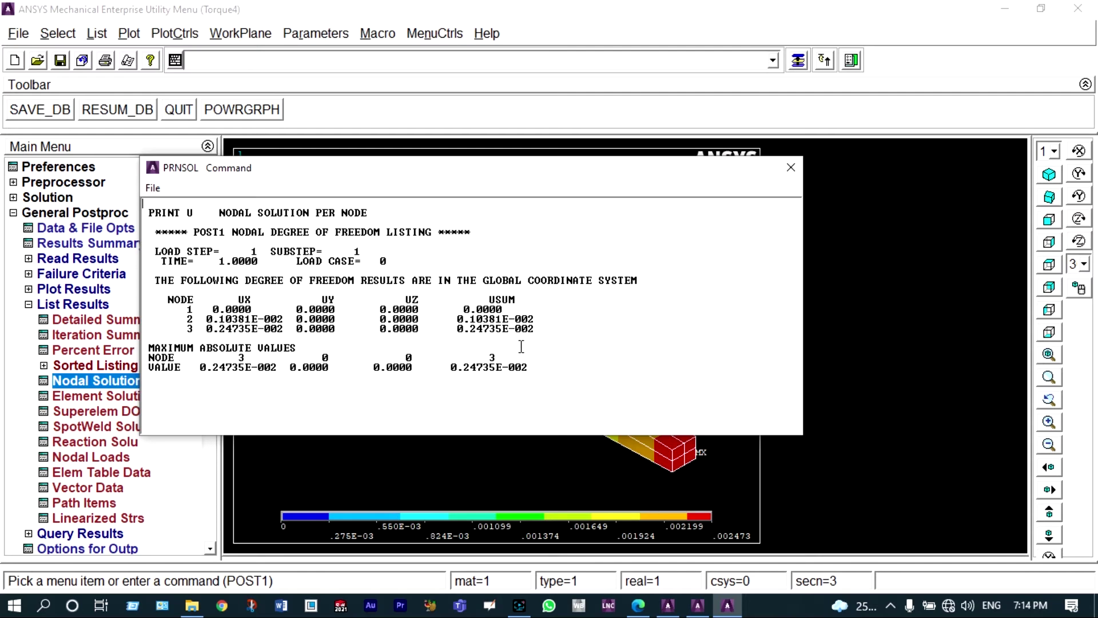
pyautogui.hotkey('alt', 'F4')
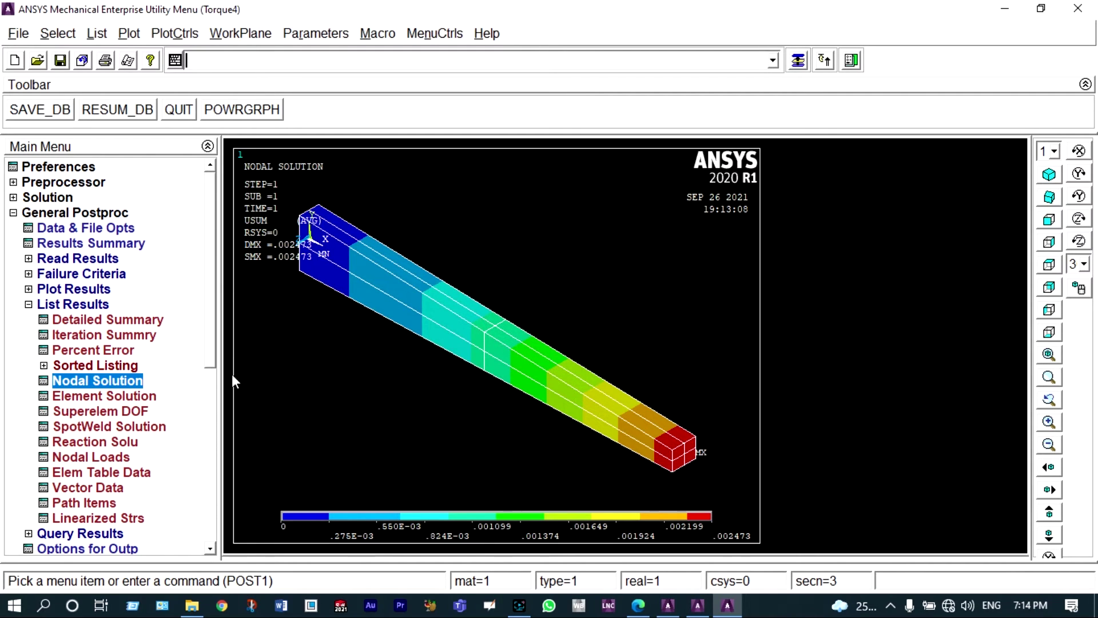
# Step: Add element table item LS1 by sequence number LS, 1 and close the definitions dialog
pyautogui.moveTo(209, 341); pyautogui.dragTo(213, 412)
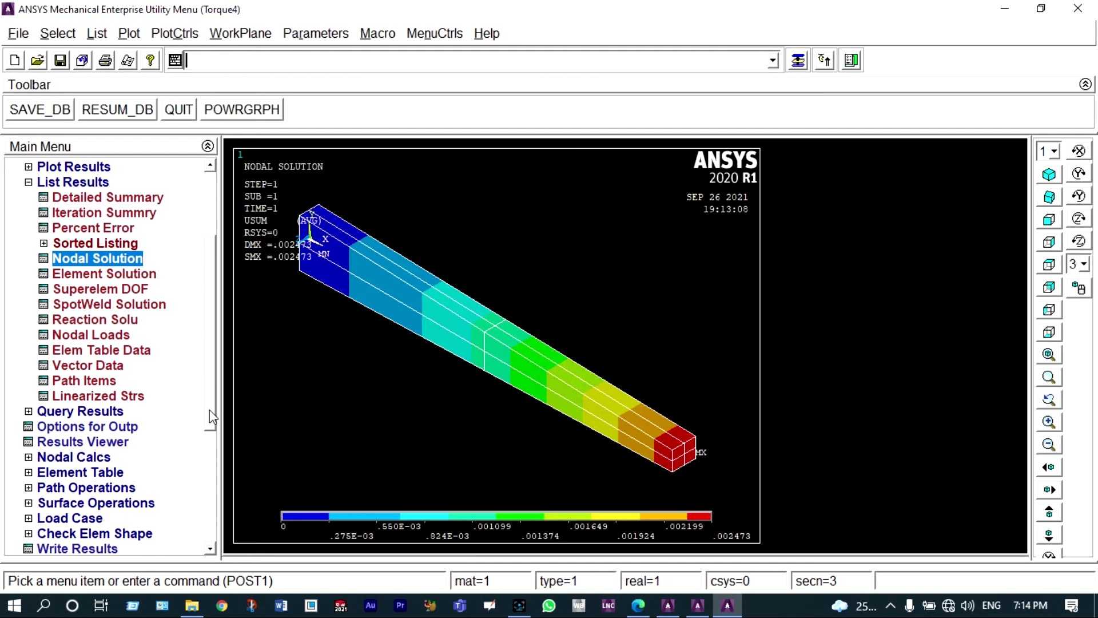
pyautogui.click(89, 471)
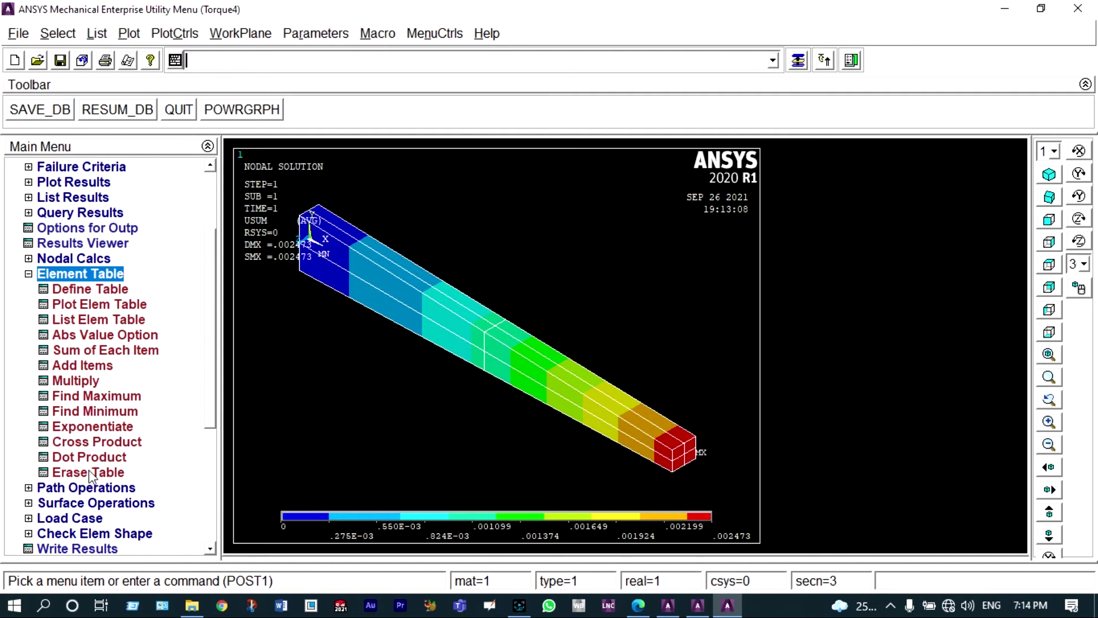
pyautogui.click(110, 291)
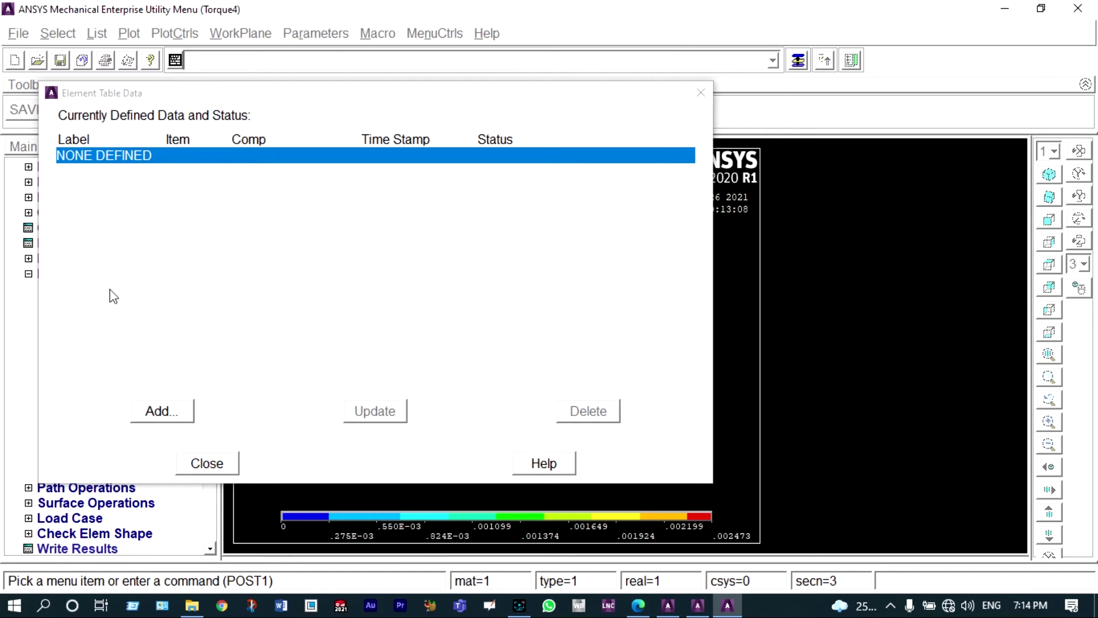
pyautogui.click(165, 413)
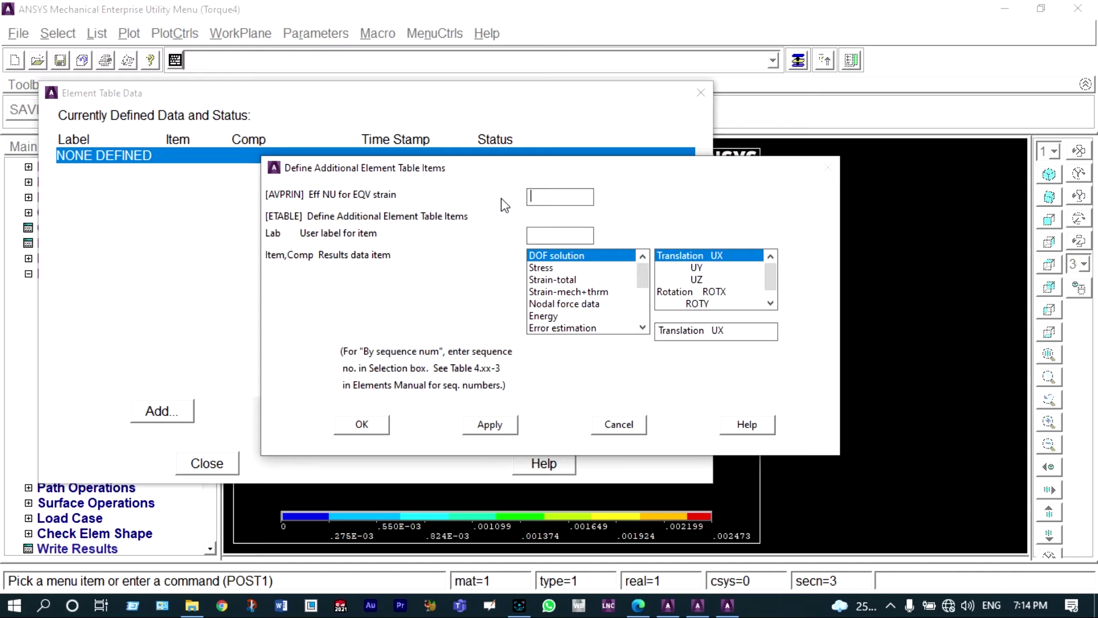
pyautogui.write('Stress')
pyautogui.moveTo(643, 263); pyautogui.dragTo(640, 298)
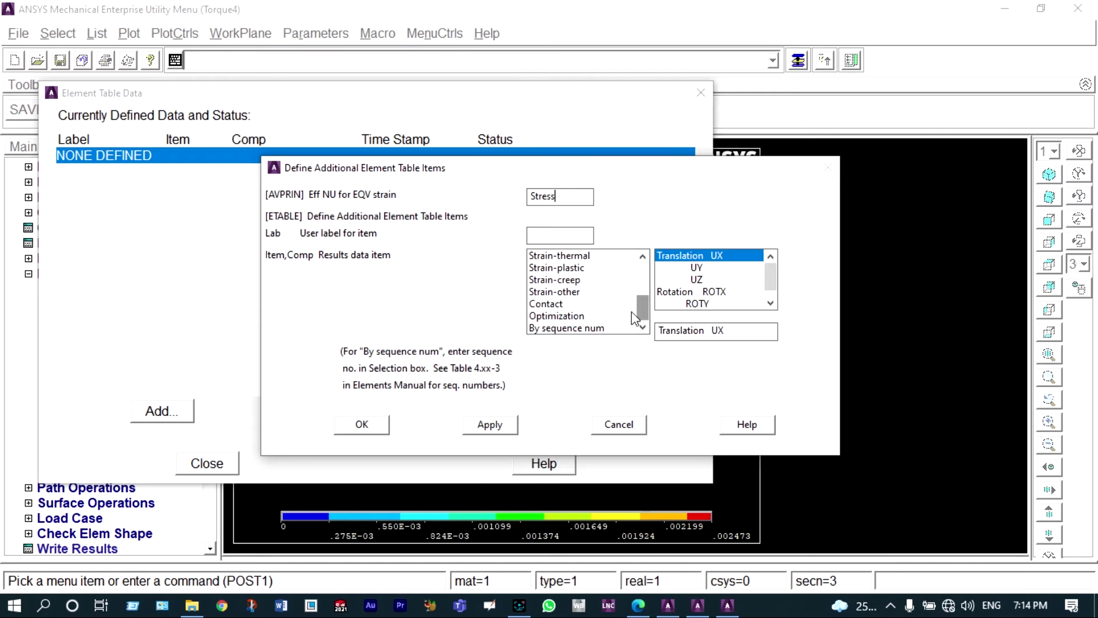
pyautogui.click(592, 328)
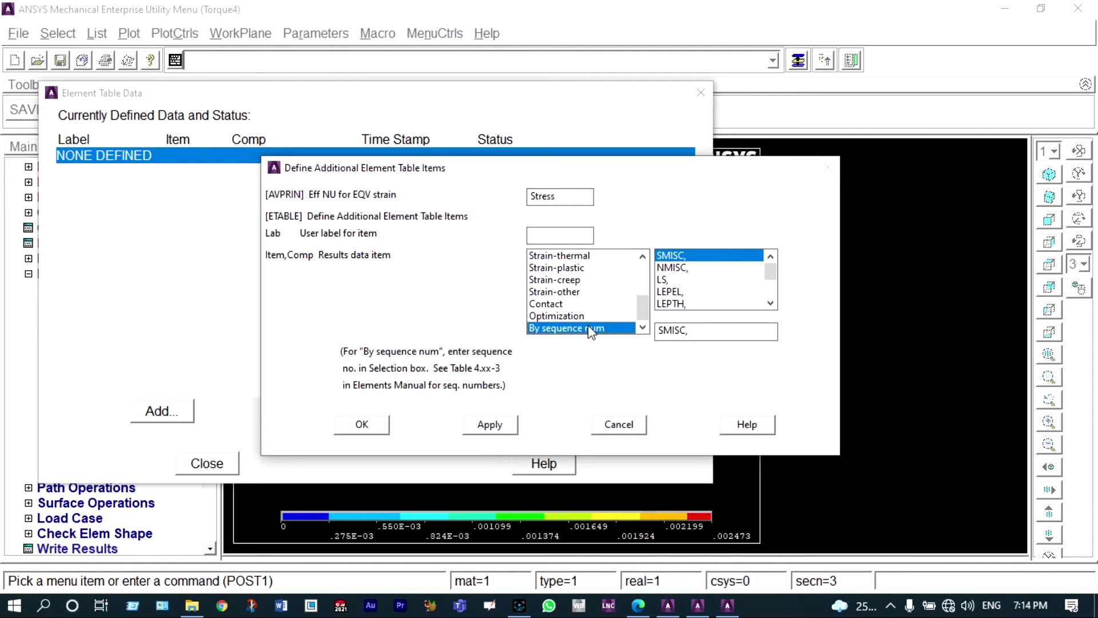
pyautogui.click(663, 280)
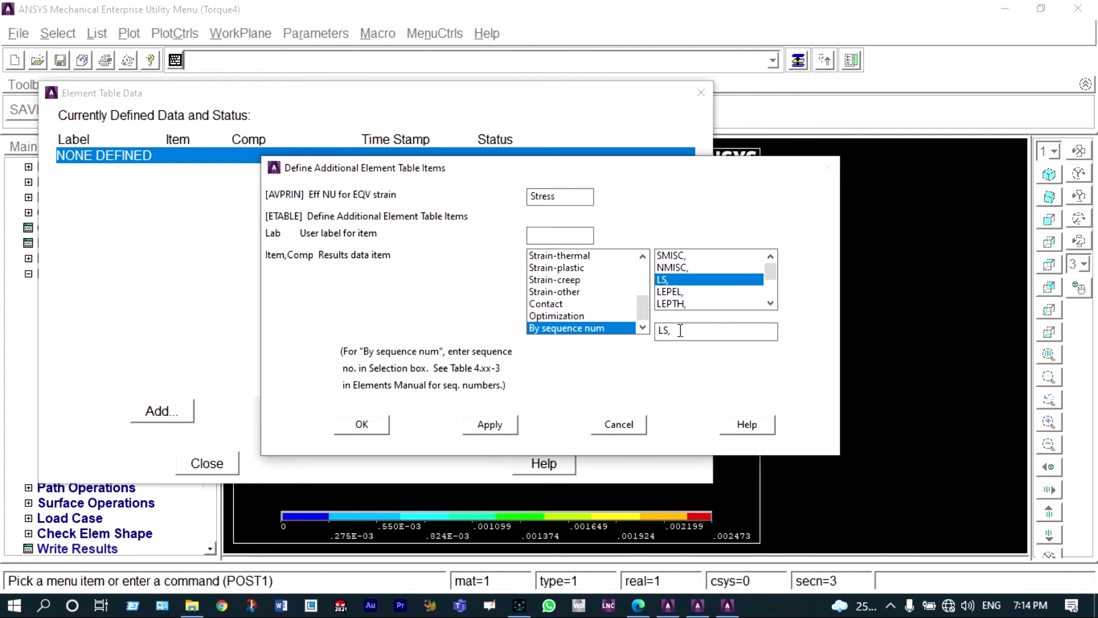
pyautogui.write('1')
pyautogui.click(366, 423)
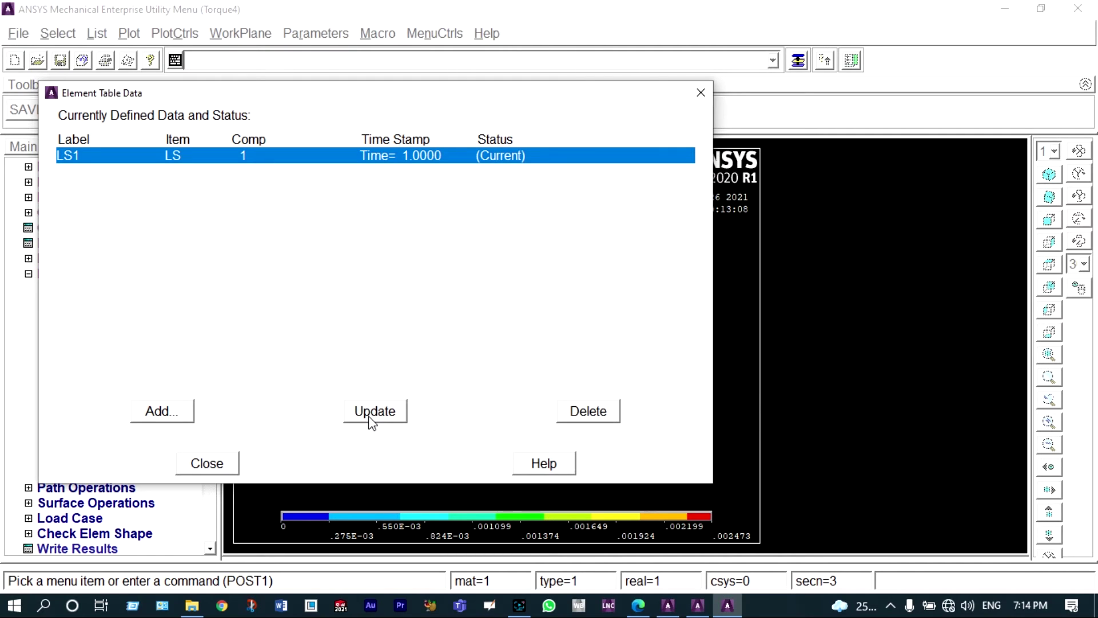
pyautogui.click(220, 466)
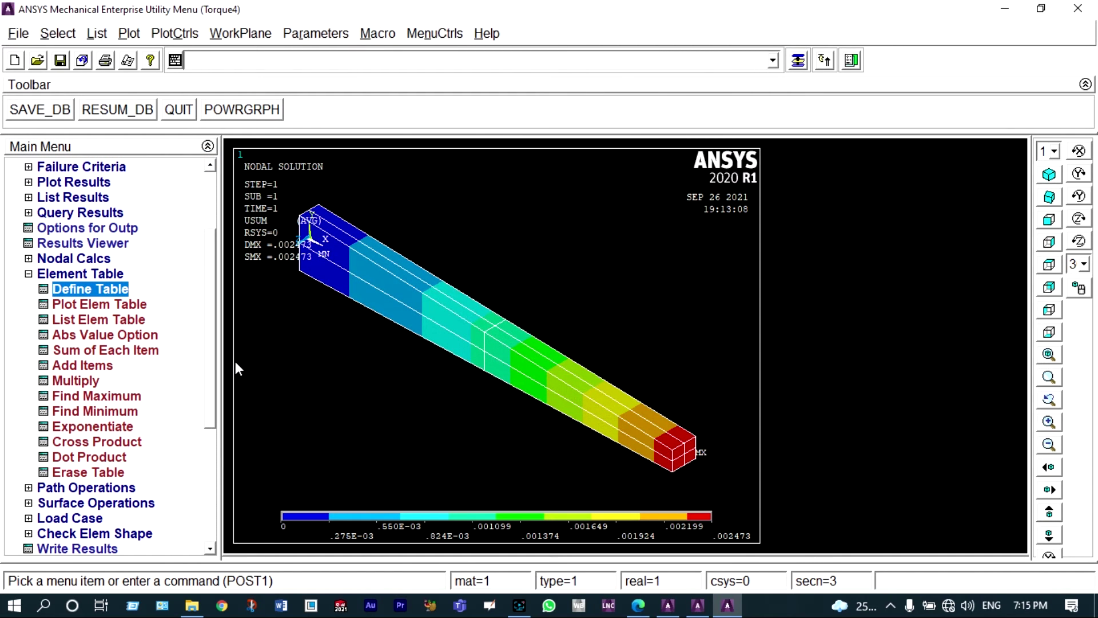
# Step: Plot element table item LS1 unaveraged, showing values from 1.10727 to 1.5311
pyautogui.click(128, 307)
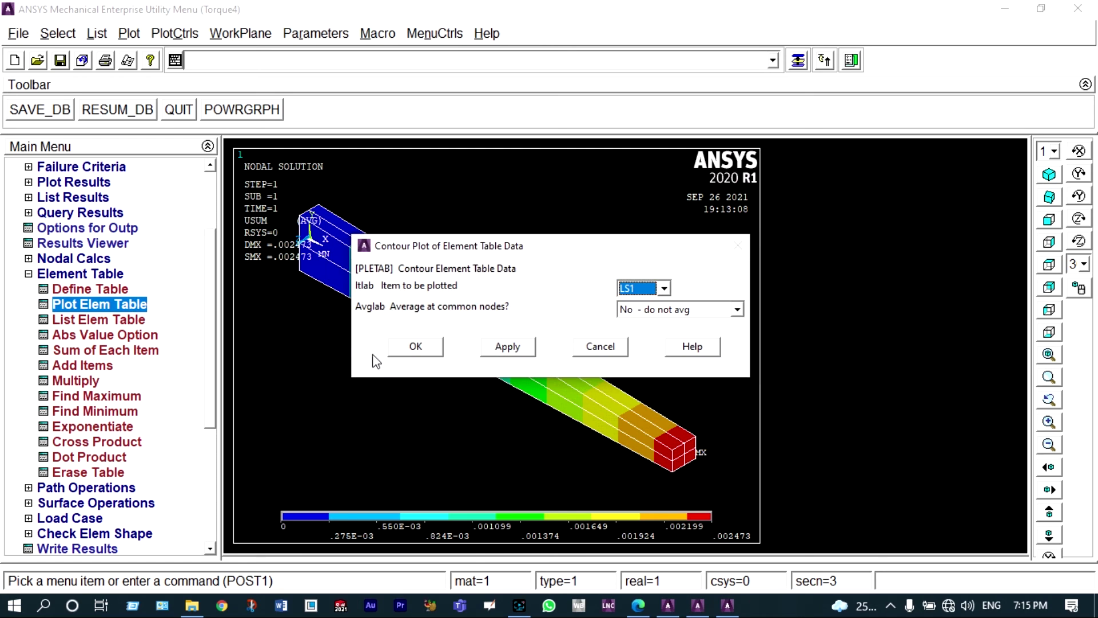
pyautogui.click(414, 348)
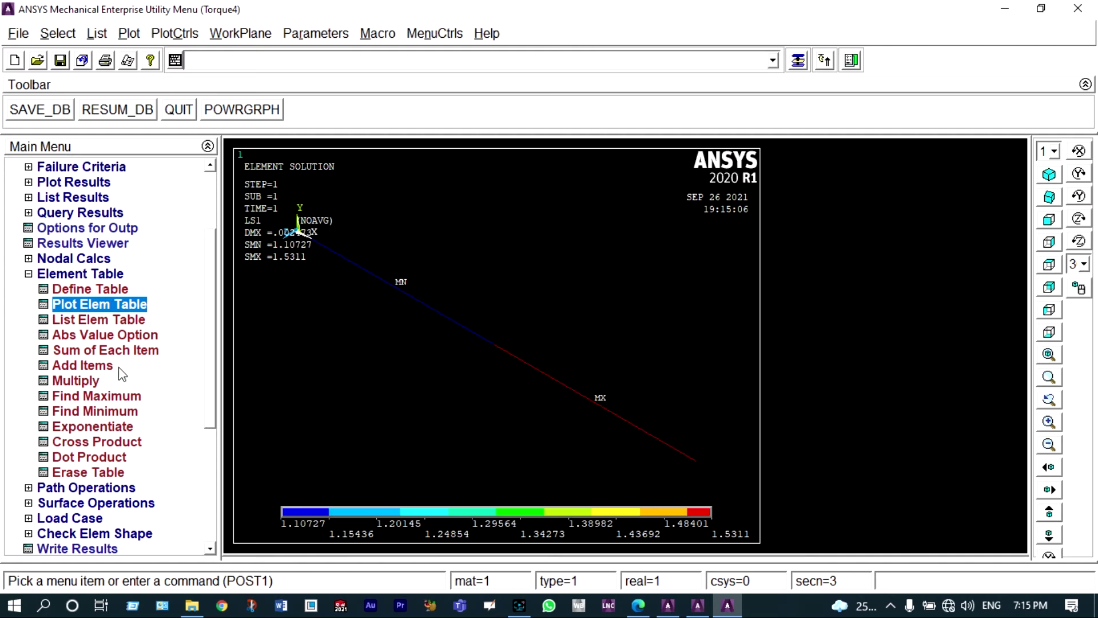
pyautogui.click(106, 321)
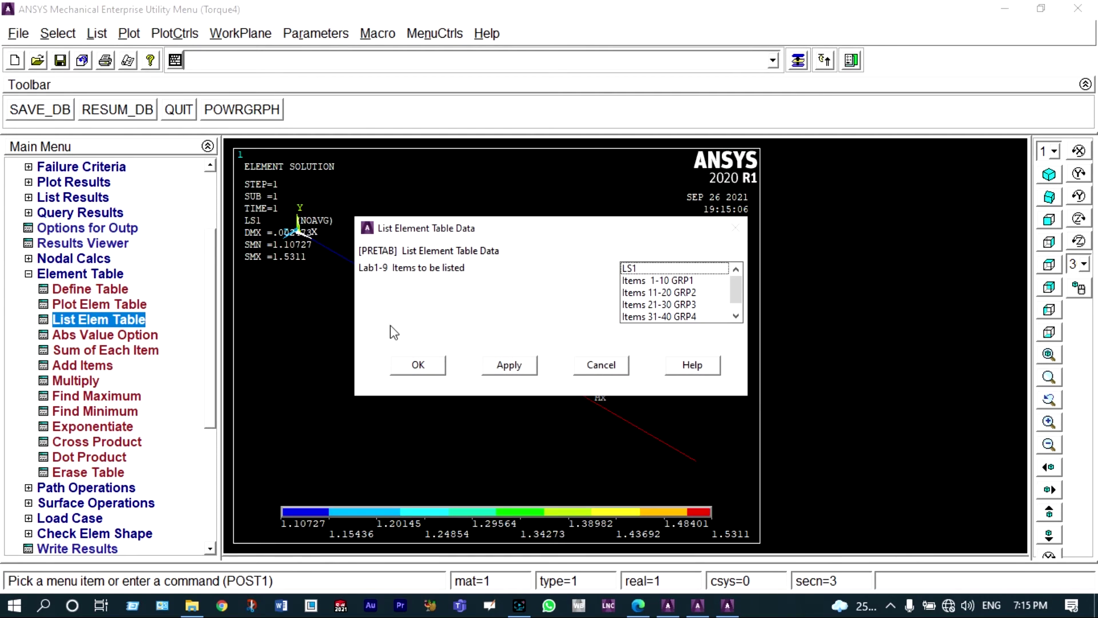
pyautogui.click(628, 271)
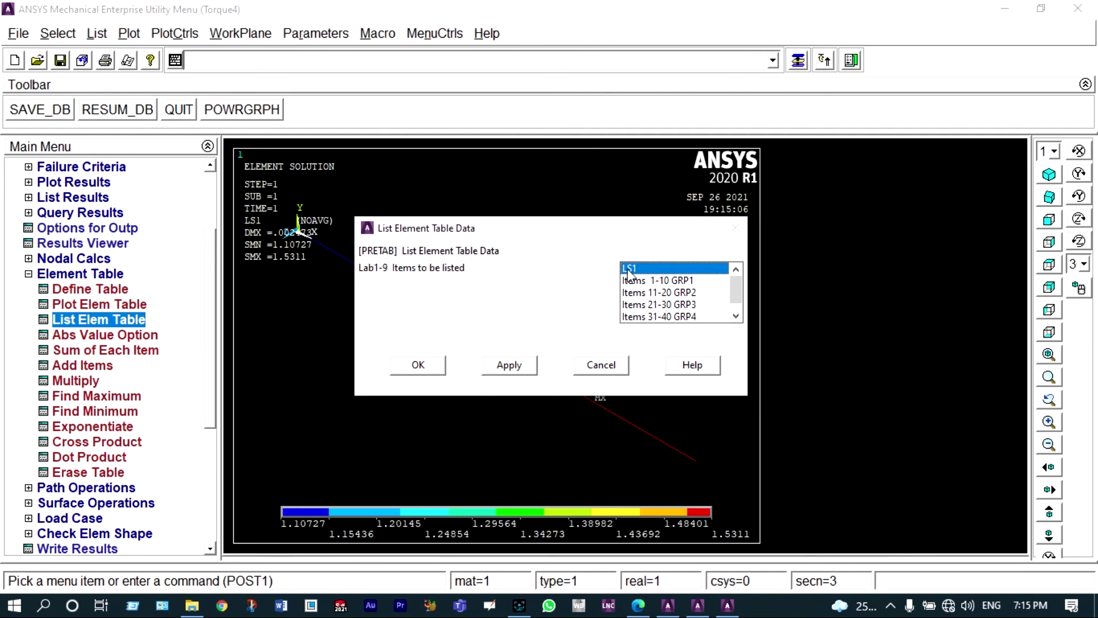
pyautogui.click(428, 362)
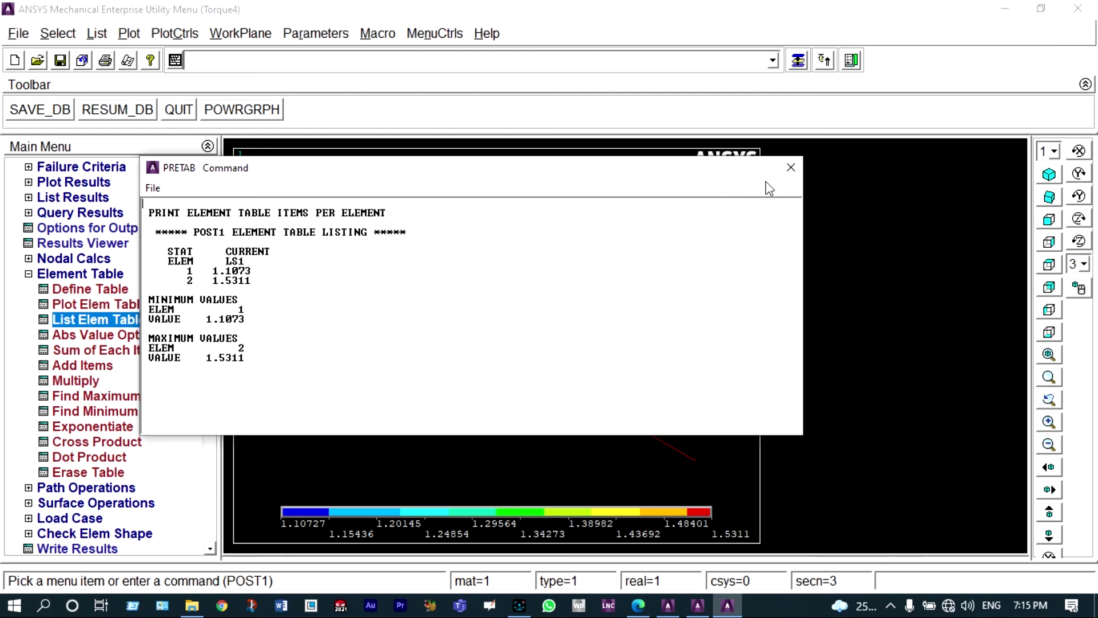
pyautogui.click(790, 169)
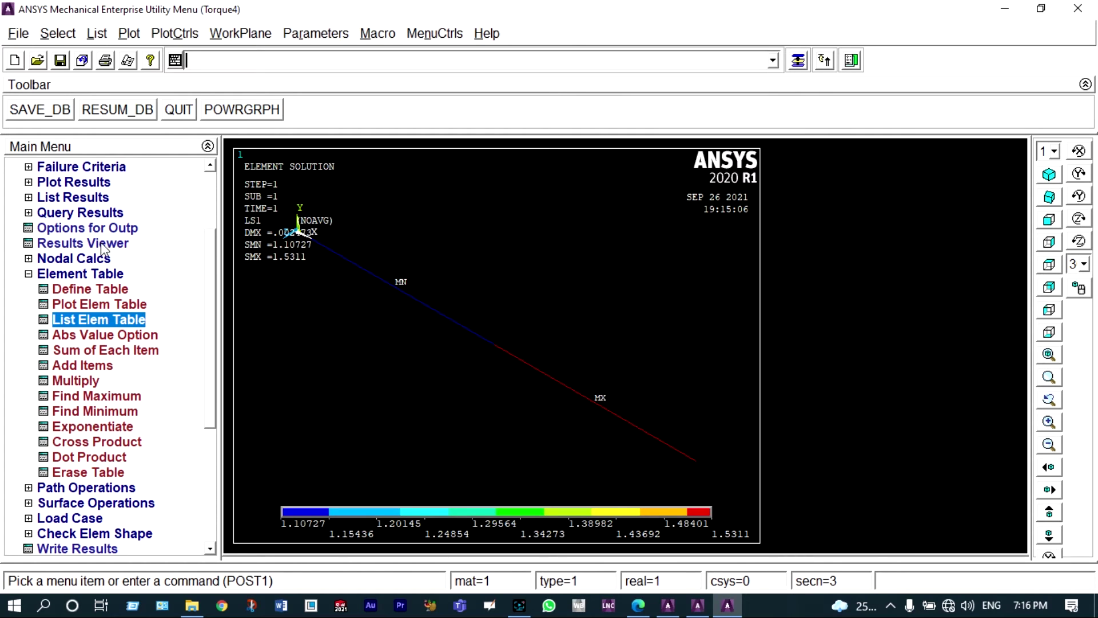
pyautogui.scroll(2, 212, 279)
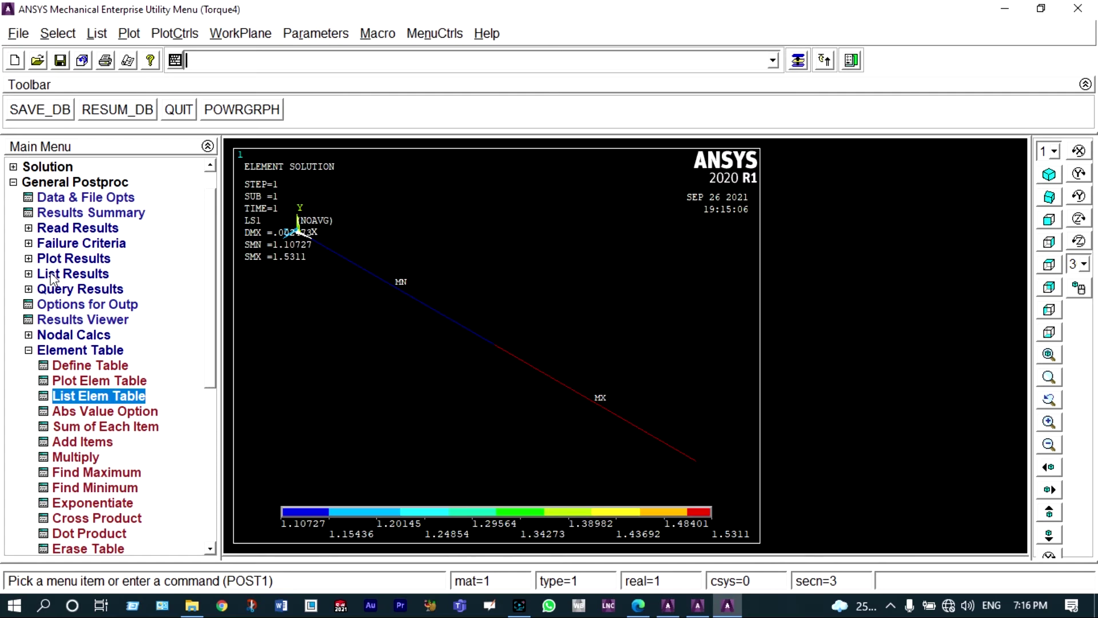
pyautogui.click(30, 274)
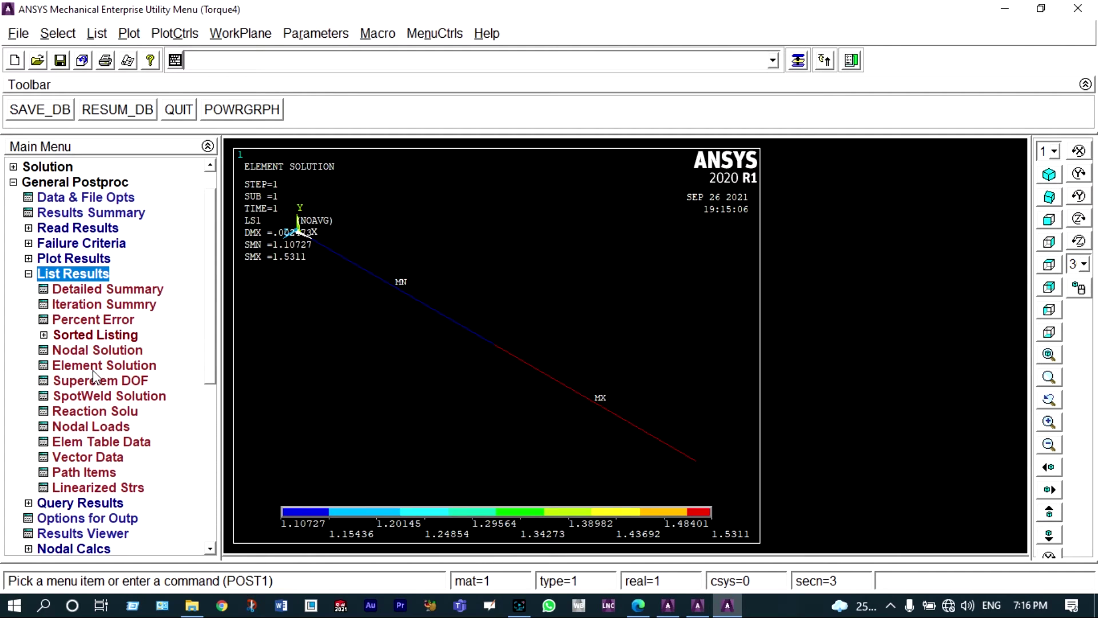
pyautogui.click(98, 418)
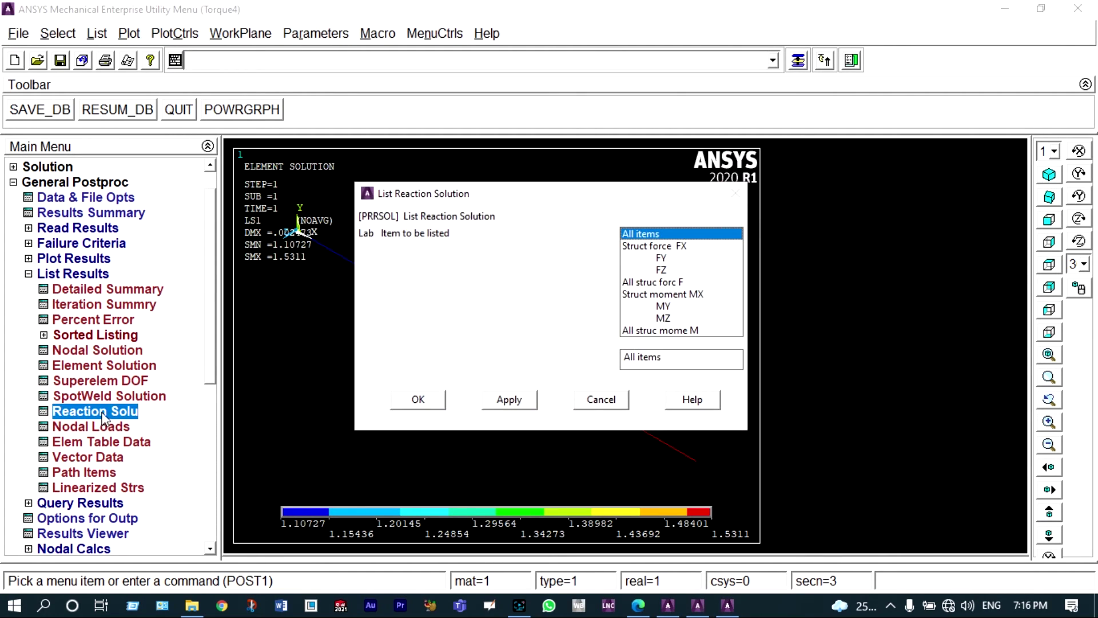
pyautogui.click(429, 397)
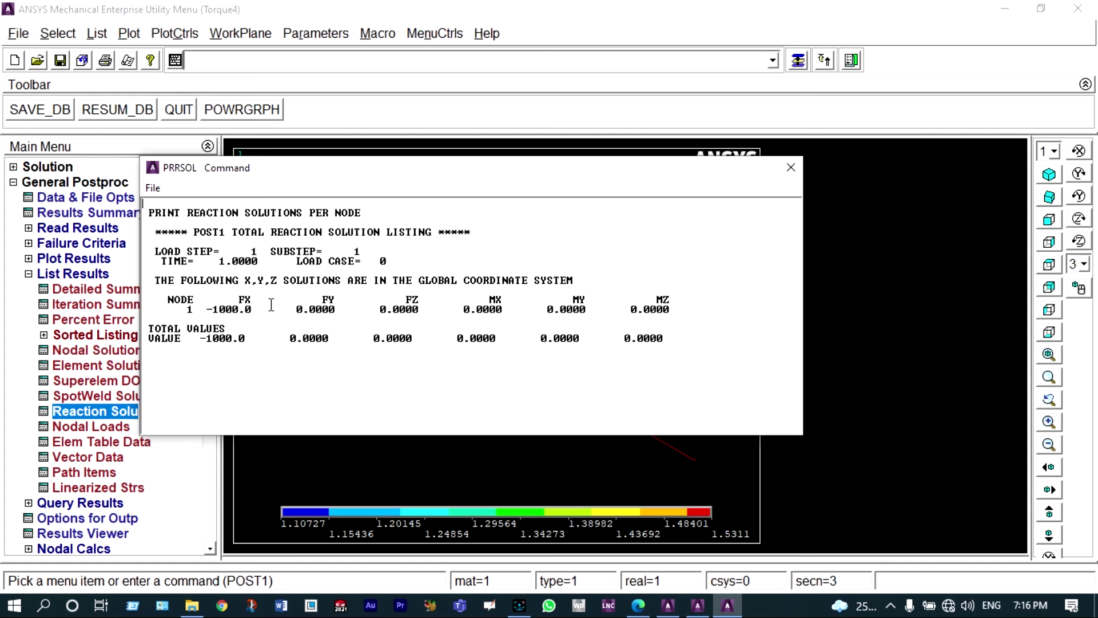
pyautogui.click(791, 169)
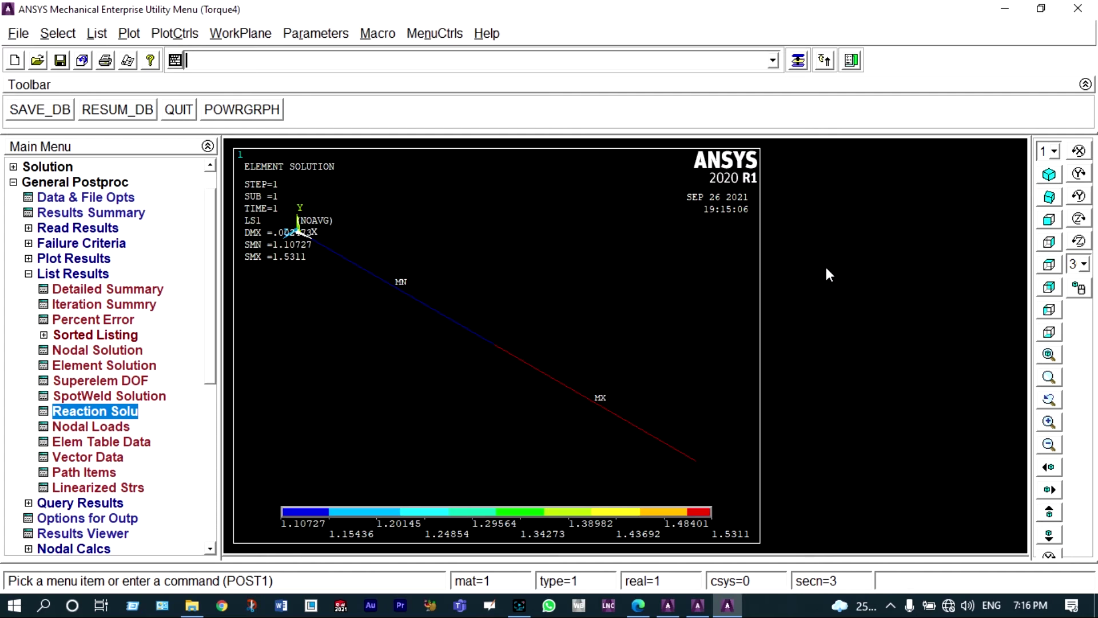
pyautogui.click(29, 38)
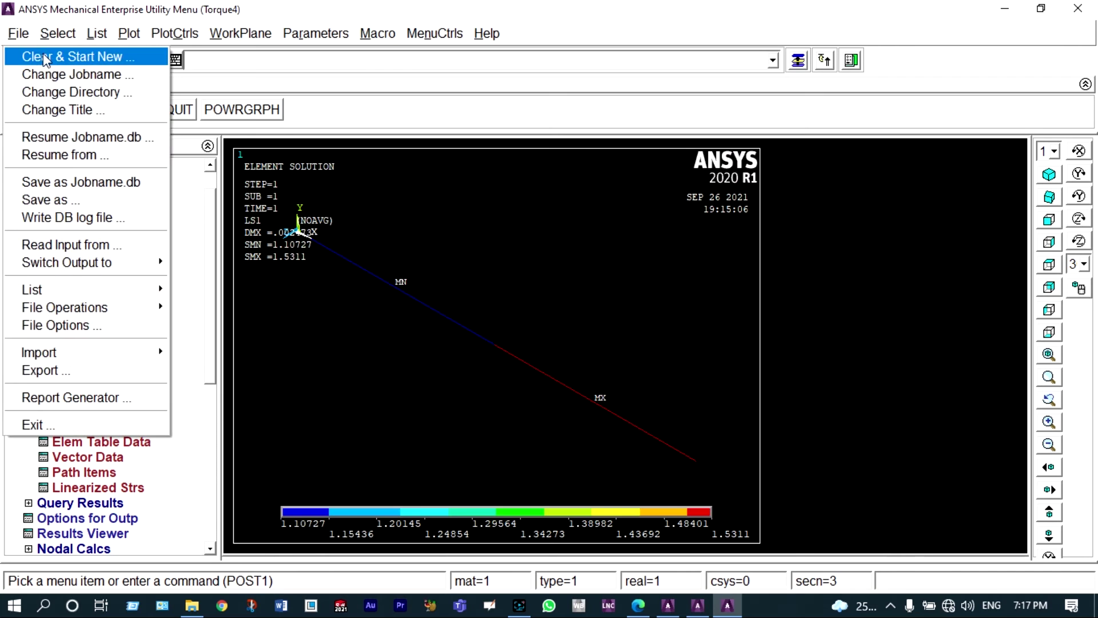
# Step: Clear the database for a new analysis and restrict Preferences to Structural only
pyautogui.click(45, 56)
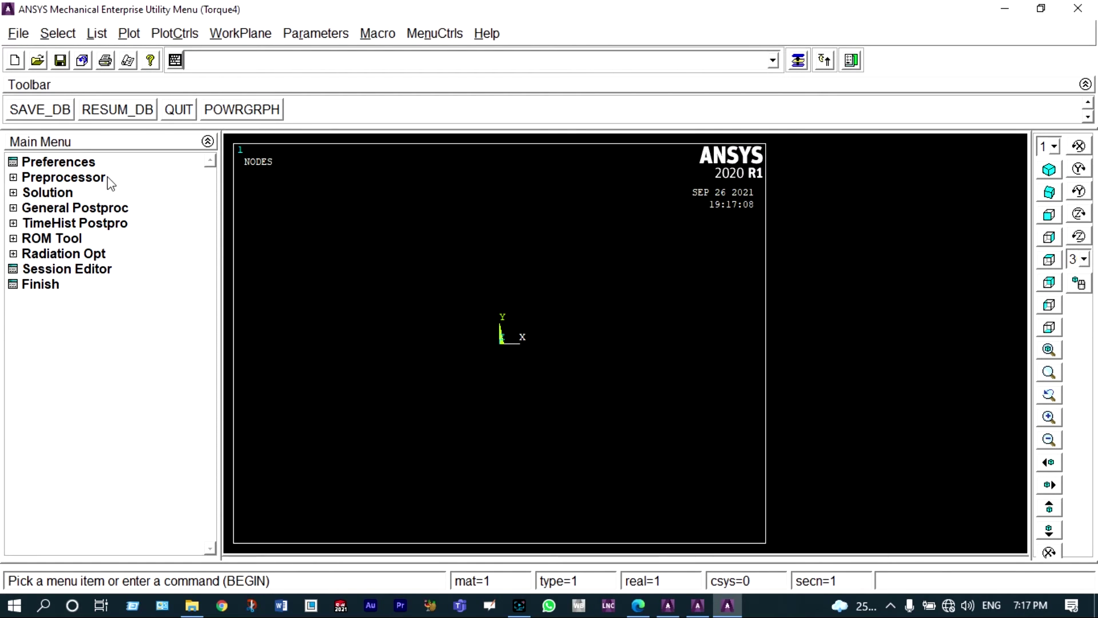
pyautogui.click(92, 165)
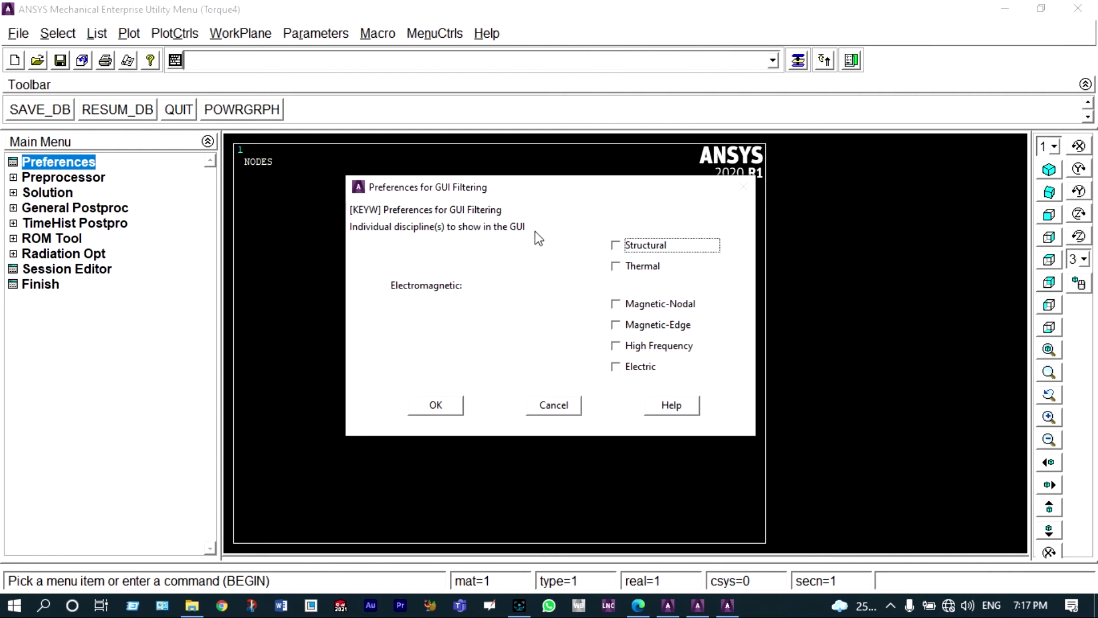
pyautogui.click(616, 245)
pyautogui.click(445, 403)
pyautogui.click(92, 166)
pyautogui.click(549, 402)
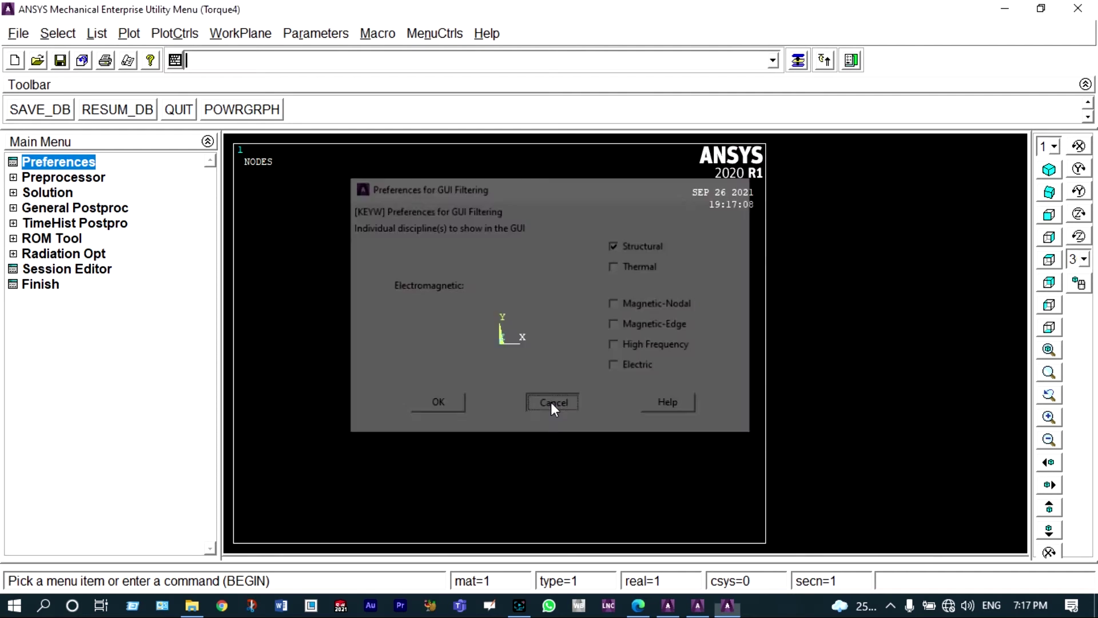
pyautogui.click(102, 180)
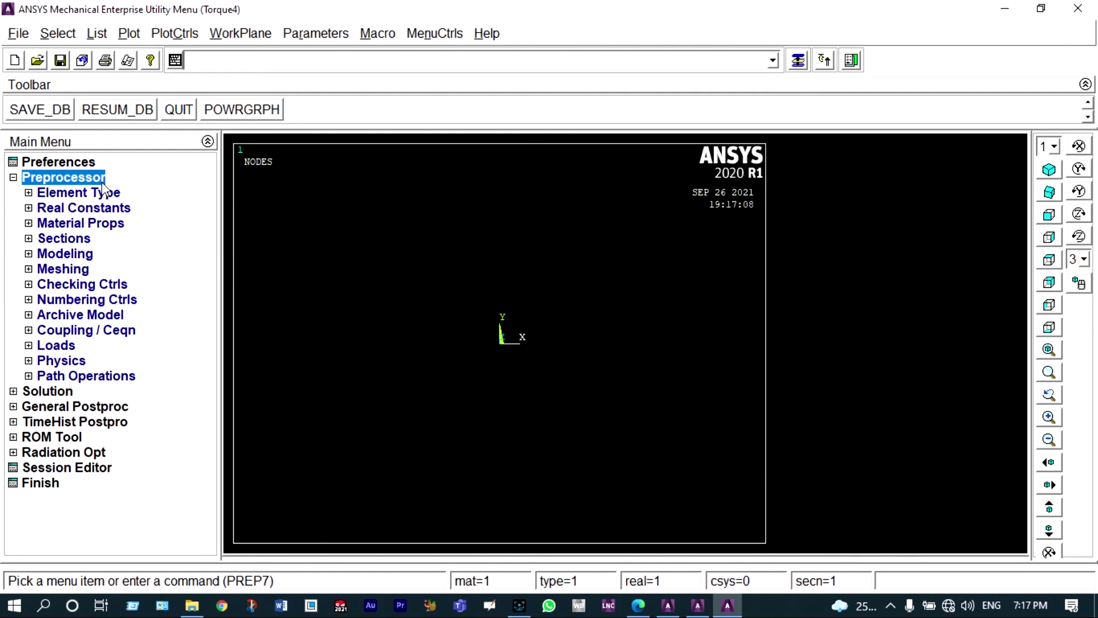
# Step: Add BEAM188 as element type 1
pyautogui.click(102, 194)
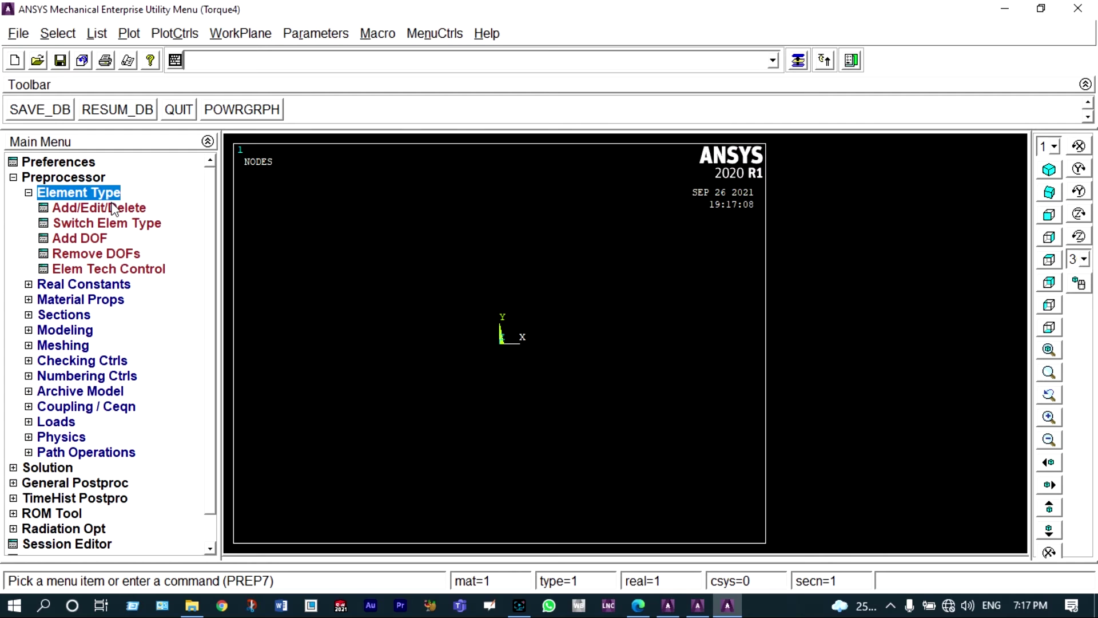
pyautogui.click(113, 206)
pyautogui.click(120, 410)
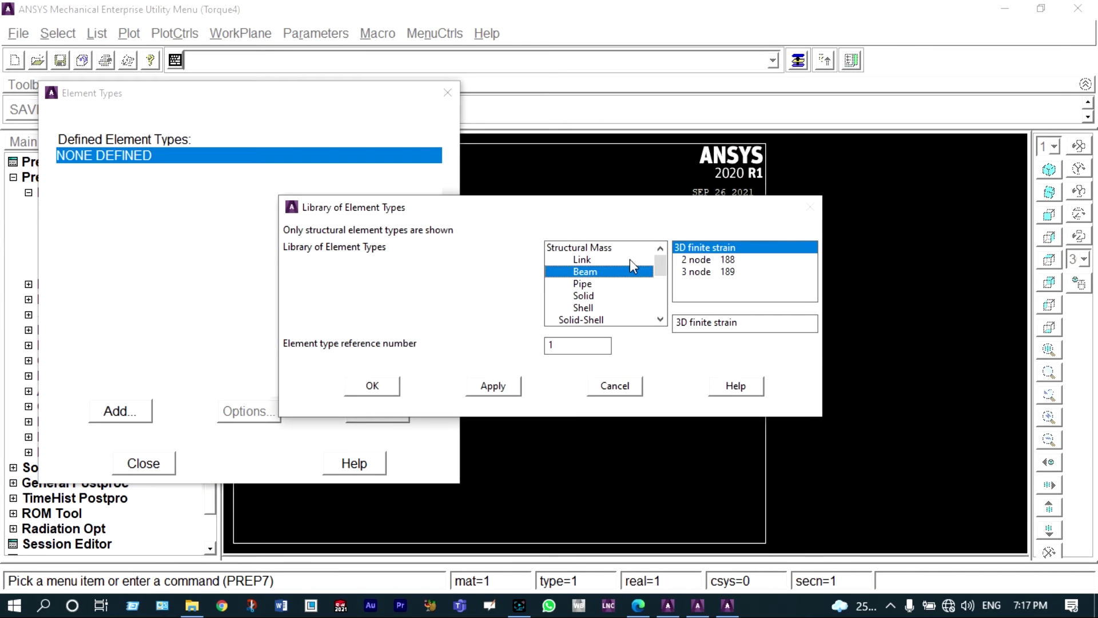
pyautogui.click(386, 385)
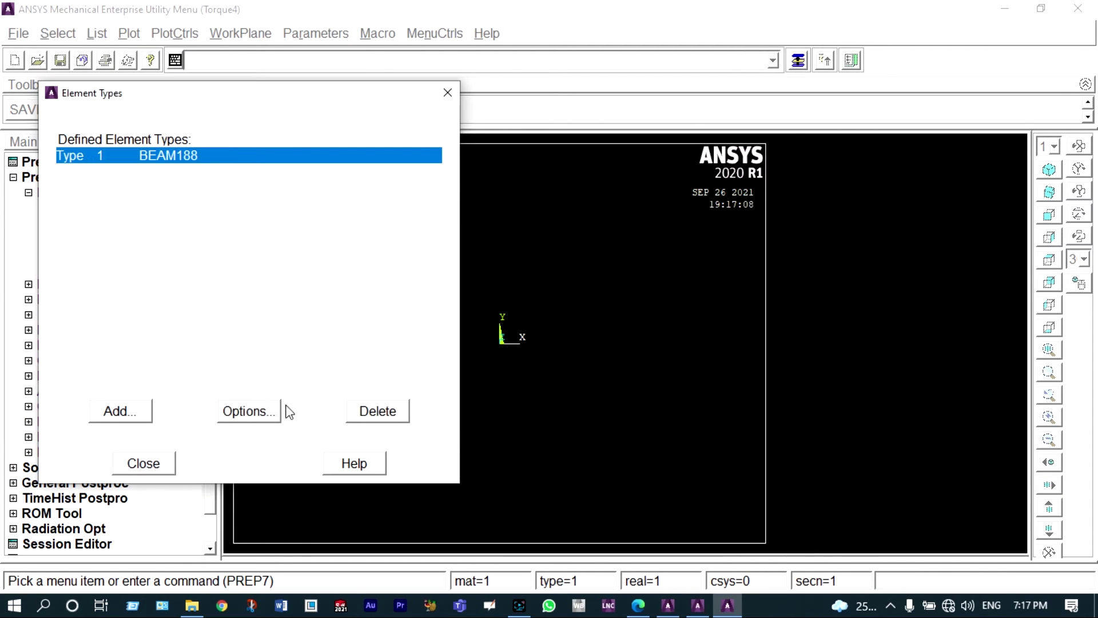
pyautogui.click(166, 456)
# Step: Give material 1 linear isotropic elastic properties EX 2e5 and PRXY 0.3
pyautogui.click(108, 297)
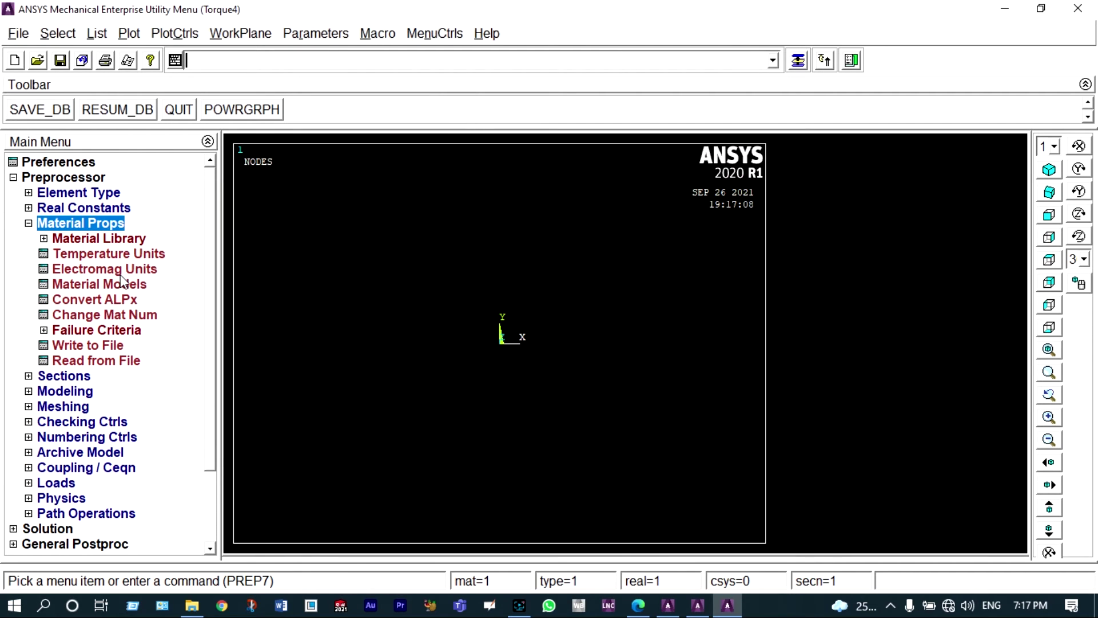
pyautogui.click(116, 286)
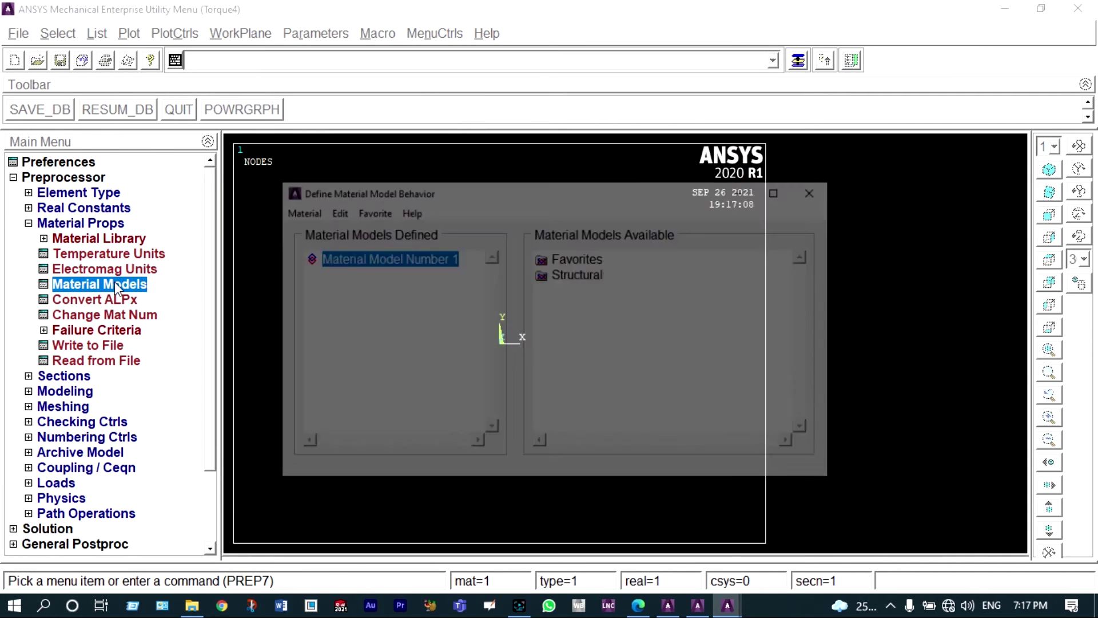
pyautogui.doubleClick(579, 276)
pyautogui.doubleClick(593, 290)
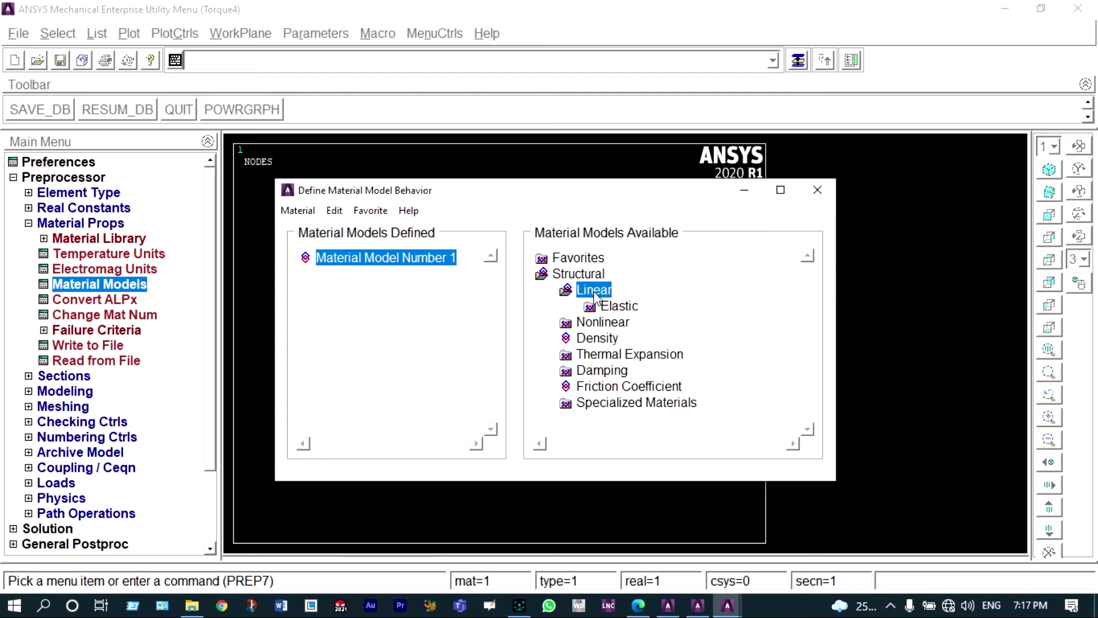
pyautogui.doubleClick(615, 309)
pyautogui.doubleClick(632, 322)
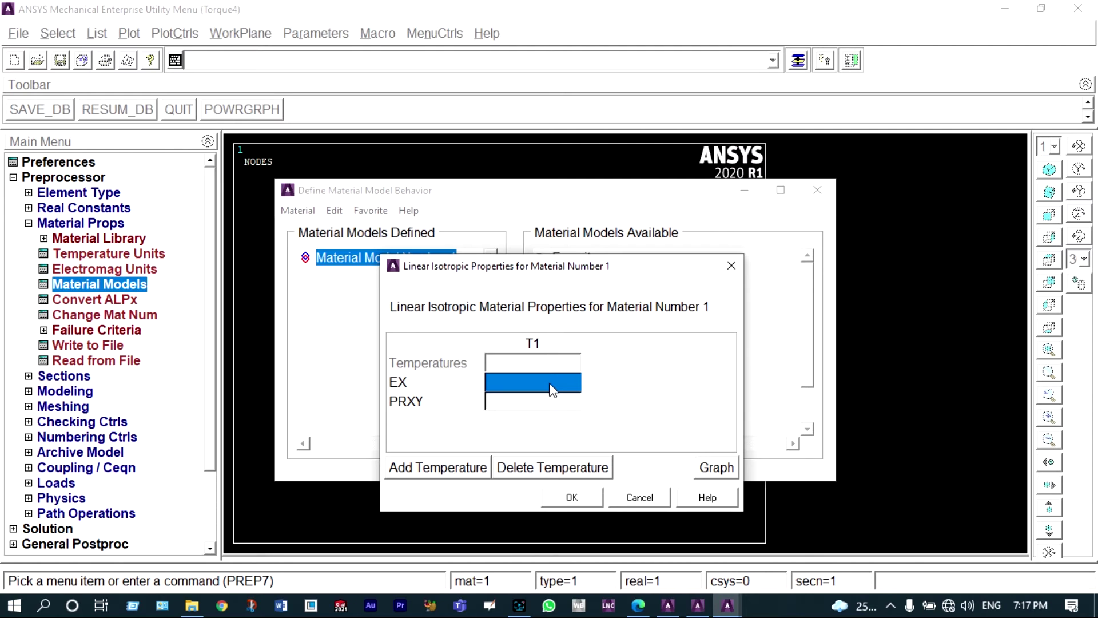
pyautogui.write('2e5')
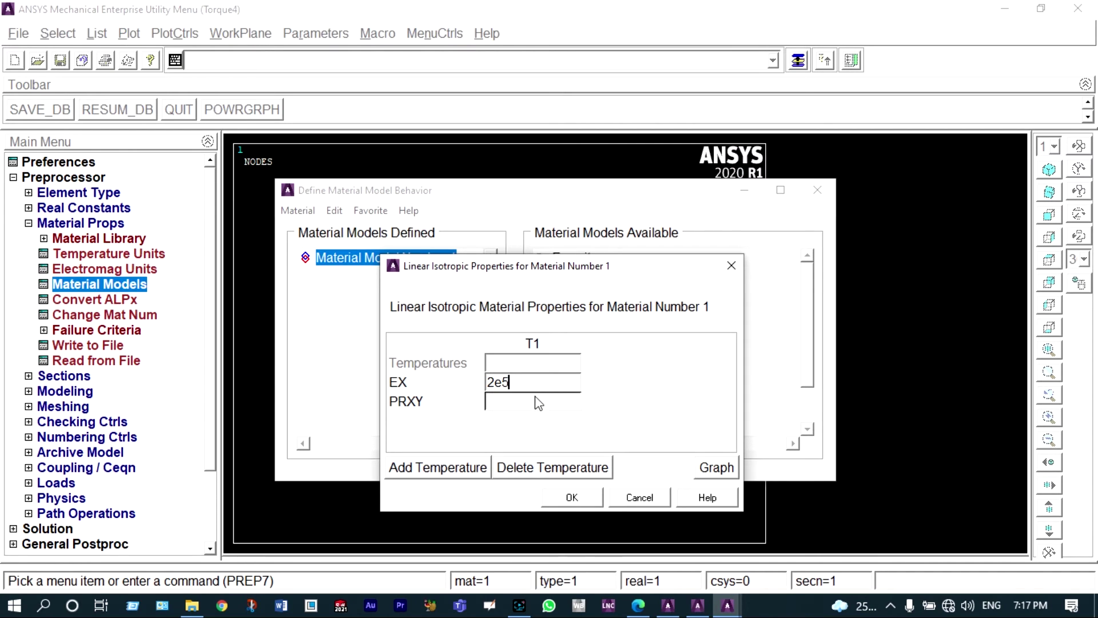
pyautogui.click(534, 401)
pyautogui.write('0')
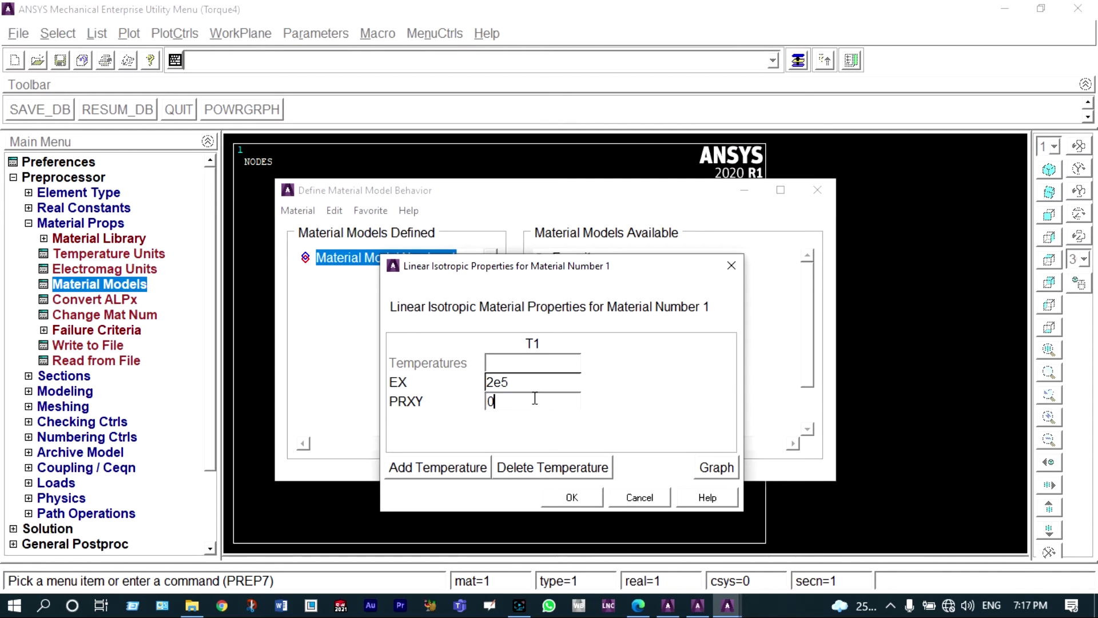
pyautogui.write('.3')
pyautogui.click(556, 494)
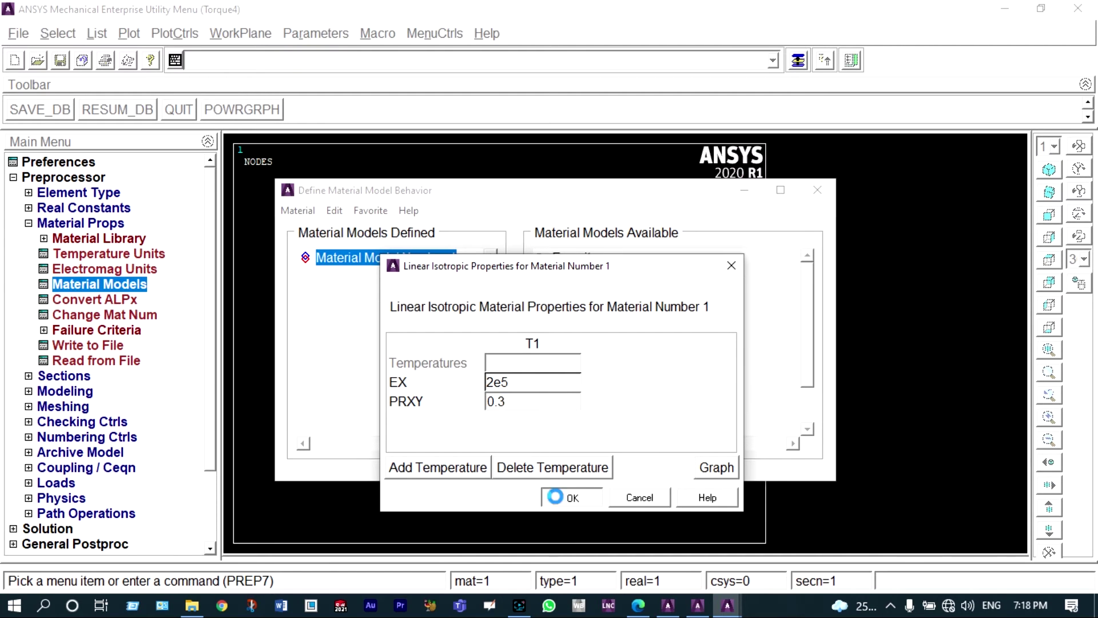
pyautogui.click(818, 191)
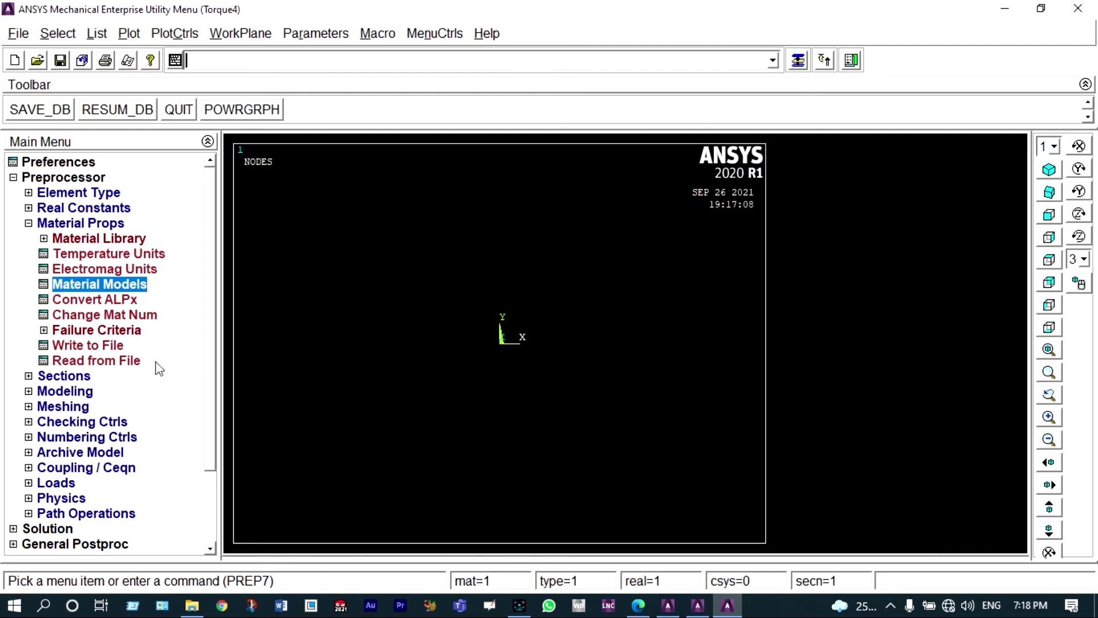
# Step: Open the Common Sections beam tool, start naming section 1, then switch to the lab manual PDF
pyautogui.click(76, 378)
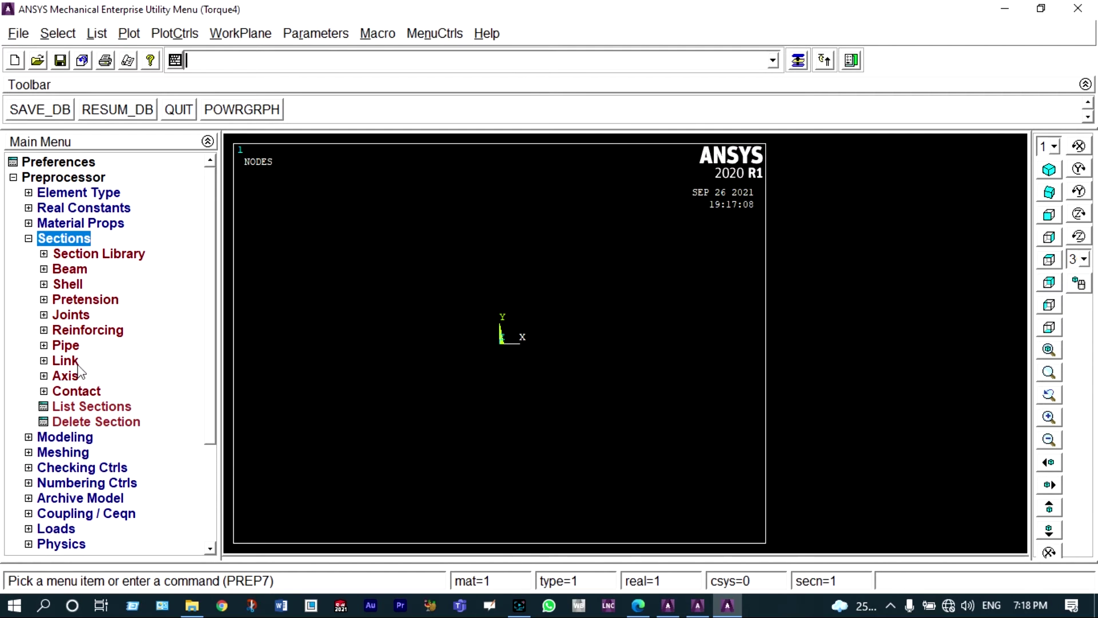
pyautogui.click(72, 270)
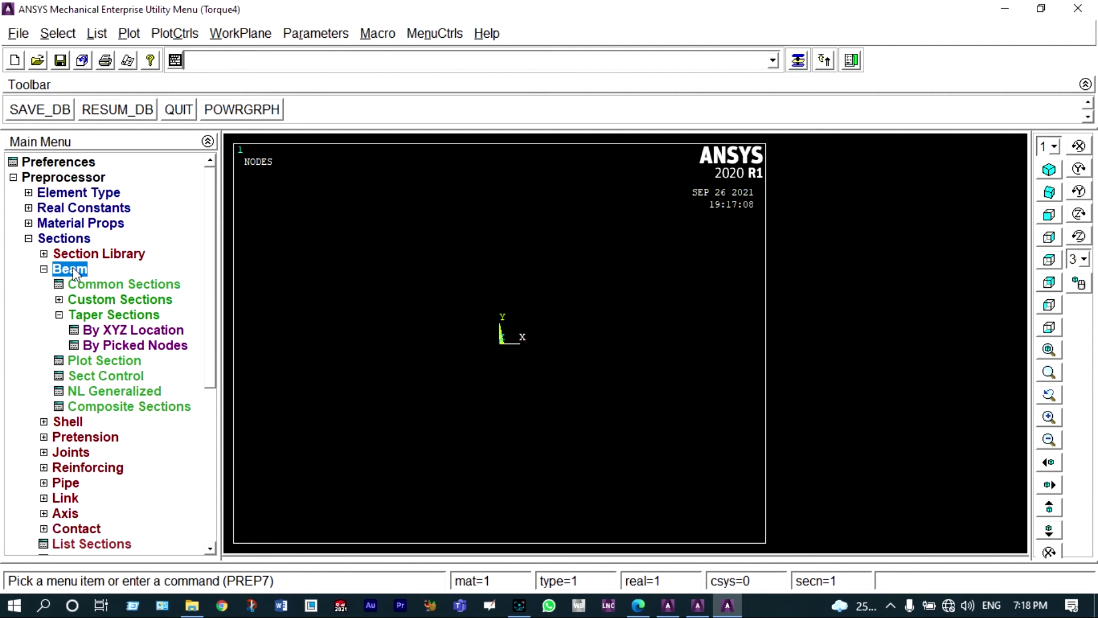
pyautogui.click(95, 284)
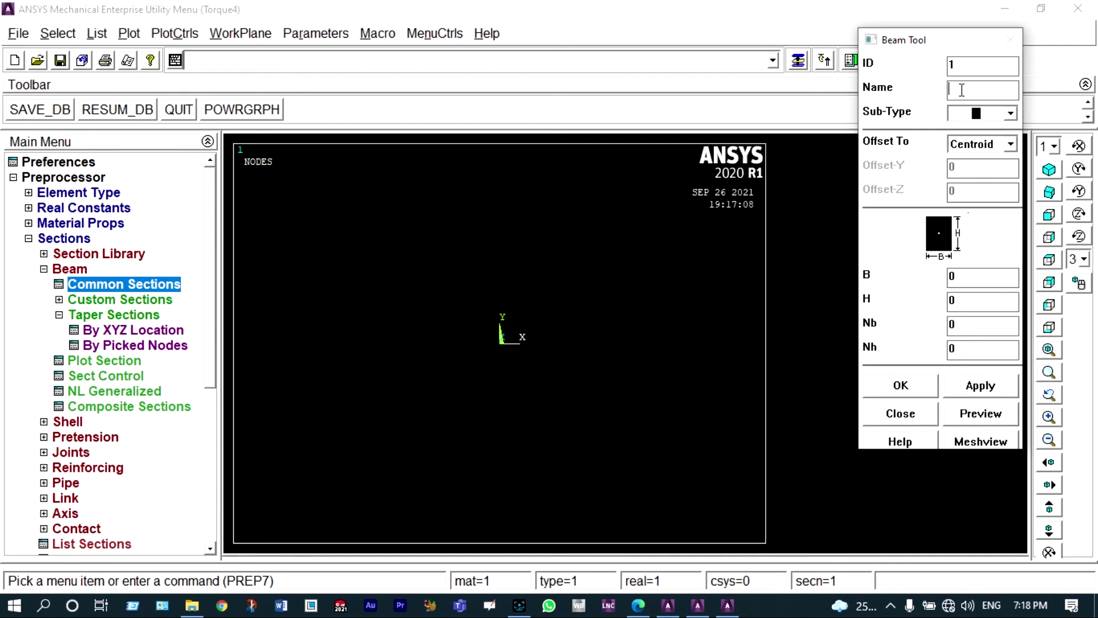
pyautogui.click(962, 90)
pyautogui.write('B')
pyautogui.write('i')
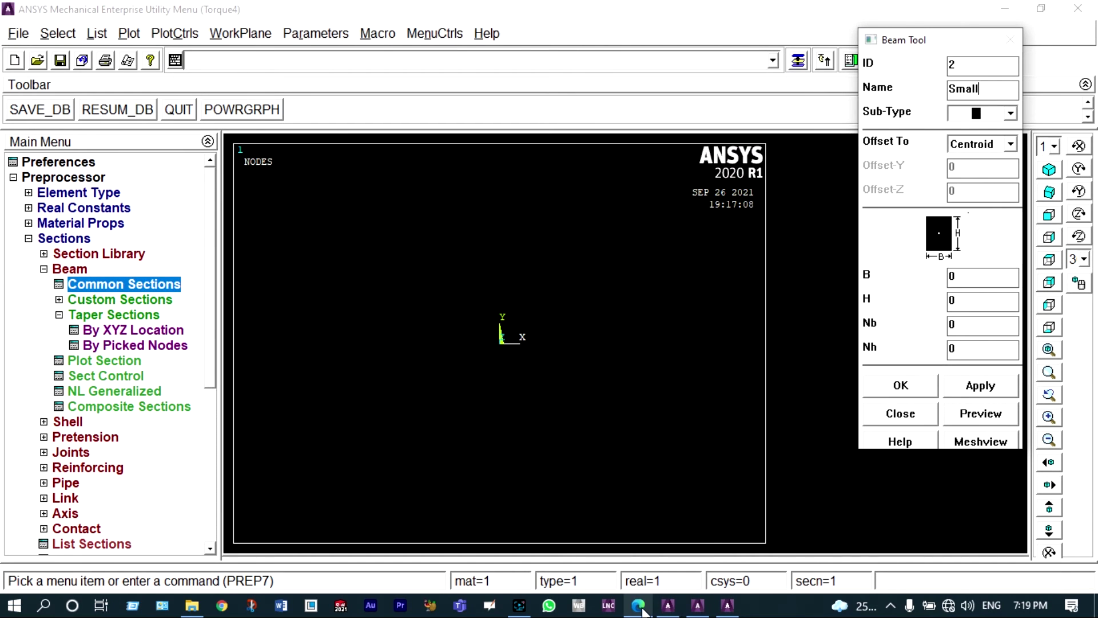
pyautogui.click(638, 605)
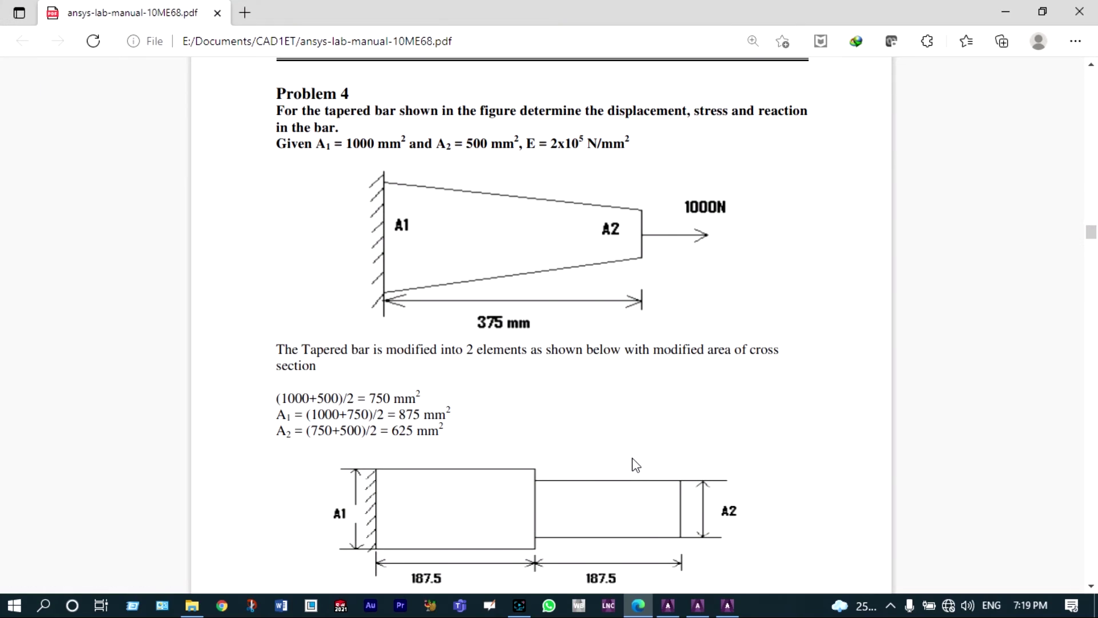
# Step: Scroll the PDF to the stepped-bar figure with A1 = 875 mm² and A2 = 625 mm²
pyautogui.scroll(-5, 635, 464)
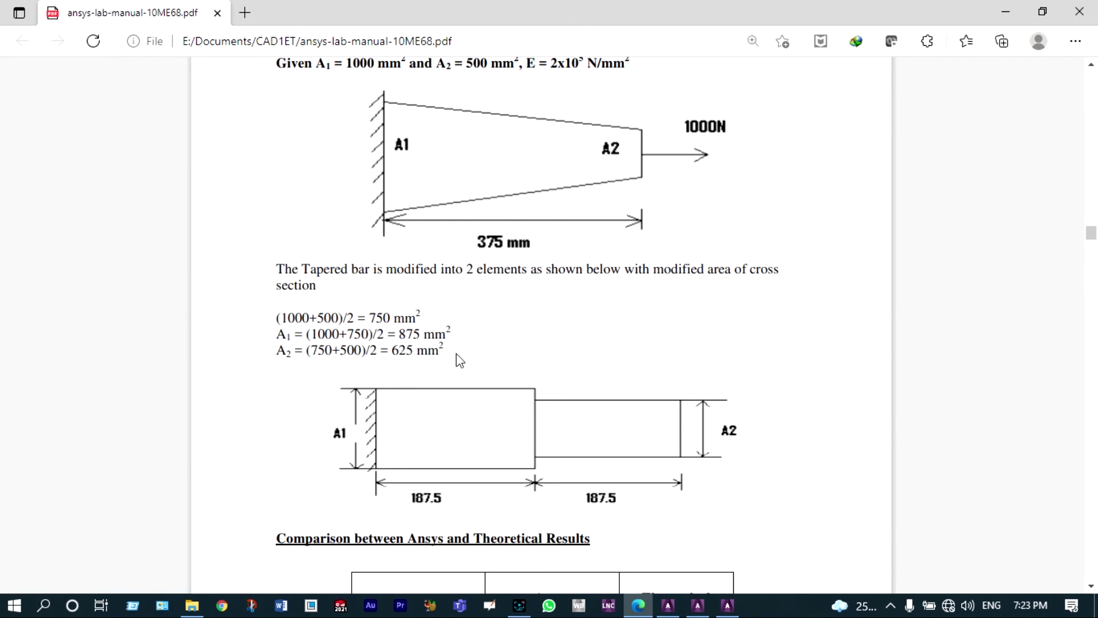
# Step: Back in ANSYS, give section 1 Big width B = 35, update its height, and apply
pyautogui.hotkey('alt', 'Tab')
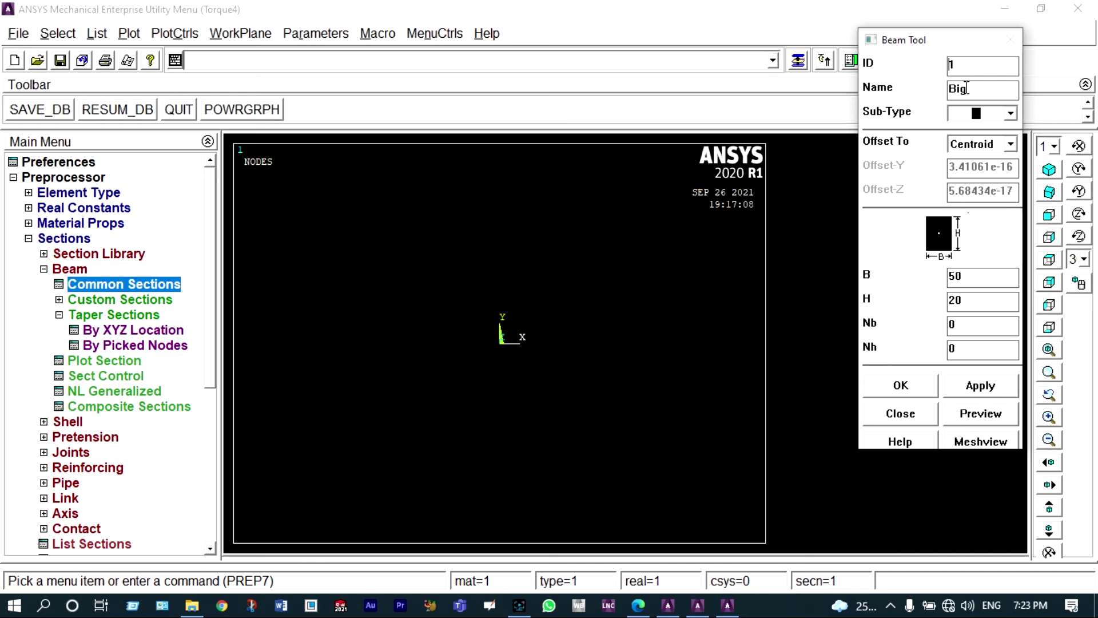
pyautogui.doubleClick(965, 276)
pyautogui.press('BackSpace')
pyautogui.write('35')
pyautogui.doubleClick(972, 300)
pyautogui.press('BackSpace')
pyautogui.write('25')
pyautogui.click(981, 386)
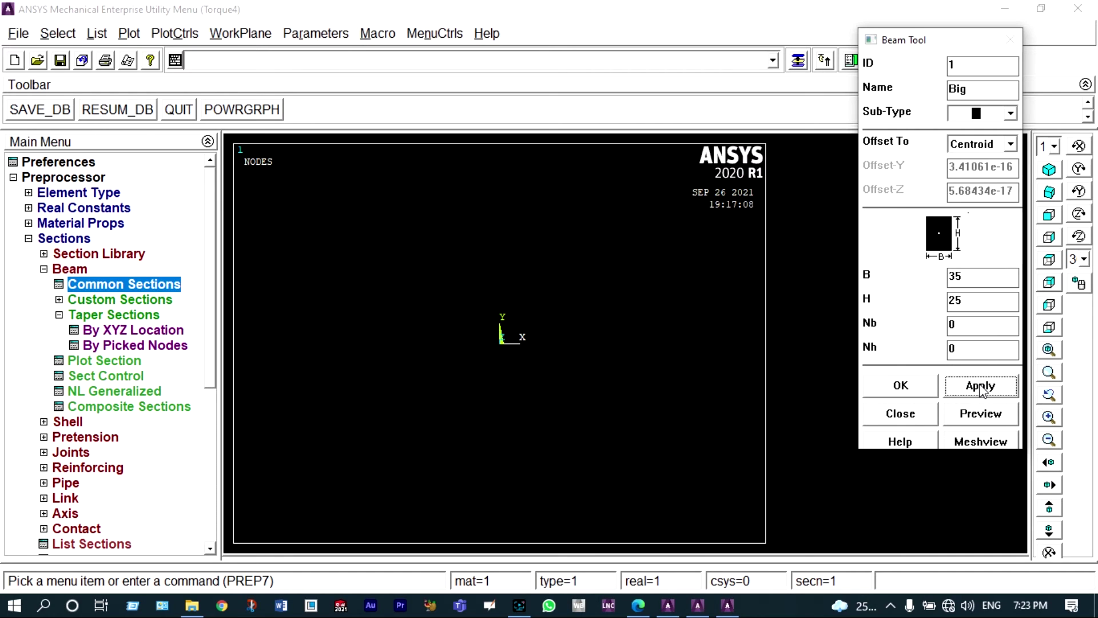
# Step: Define section 2 named Small with B 25 and H 25 and close the Beam Tool
pyautogui.click(965, 67)
pyautogui.press('BackSpace')
pyautogui.write('2')
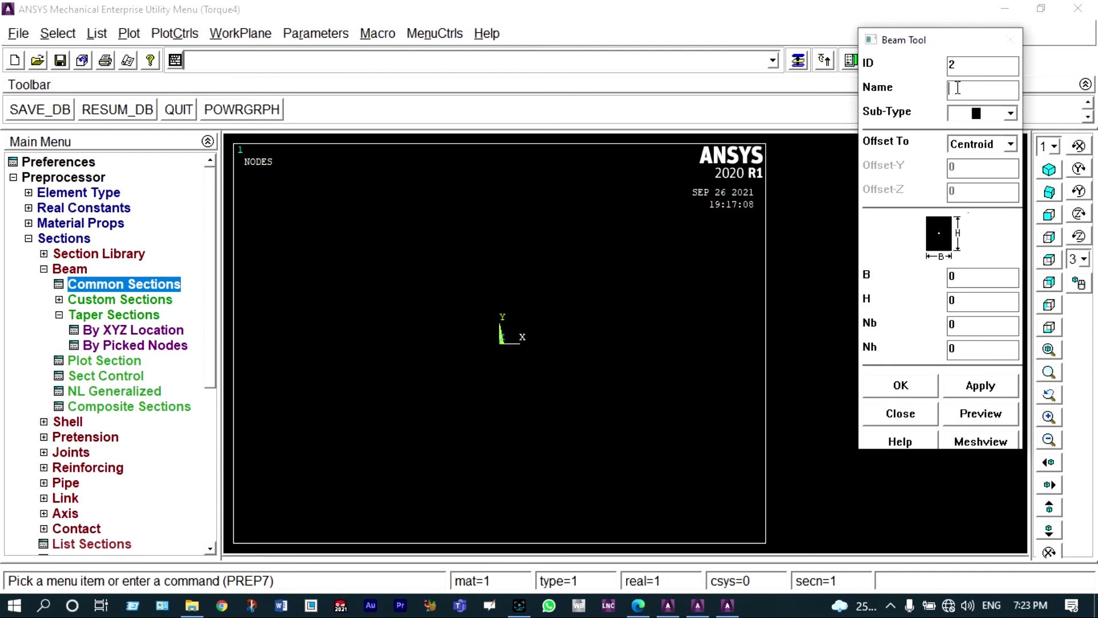
pyautogui.click(958, 86)
pyautogui.write('Small')
pyautogui.click(961, 277)
pyautogui.press('BackSpace')
pyautogui.write('25')
pyautogui.press('BackSpace')
pyautogui.write('25')
pyautogui.click(918, 378)
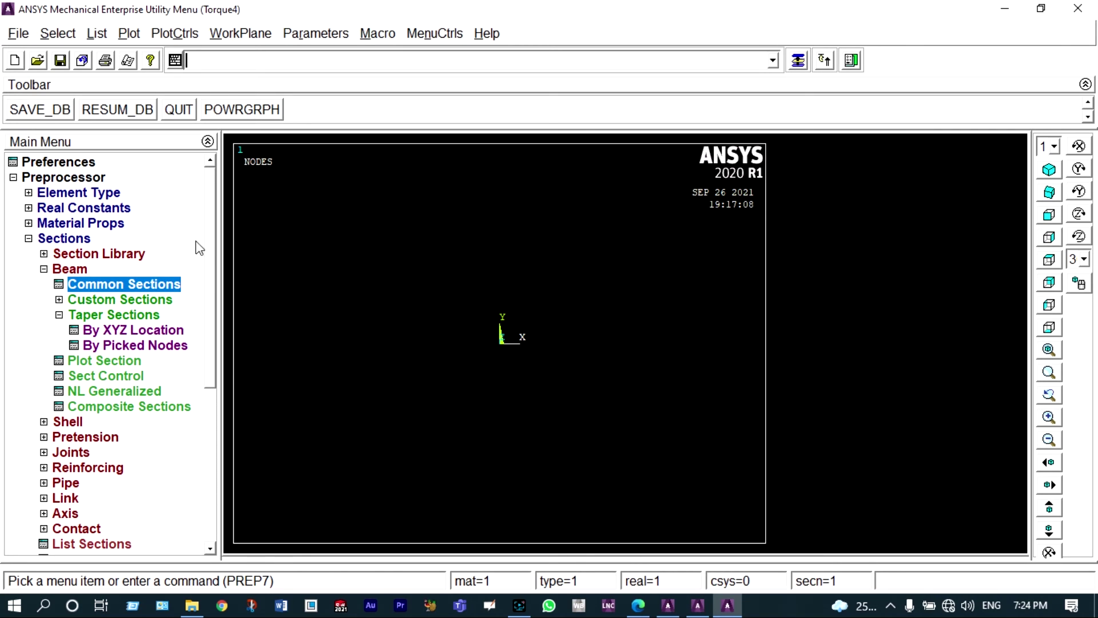
# Step: Create node 1 at the origin in the active coordinate system
pyautogui.click(29, 239)
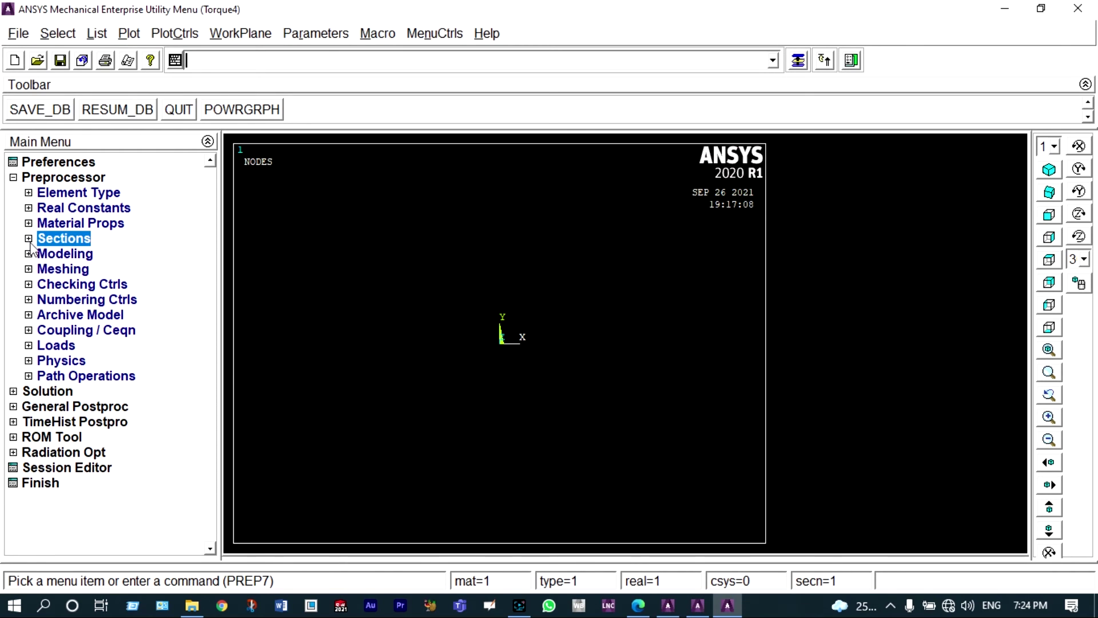
pyautogui.click(49, 255)
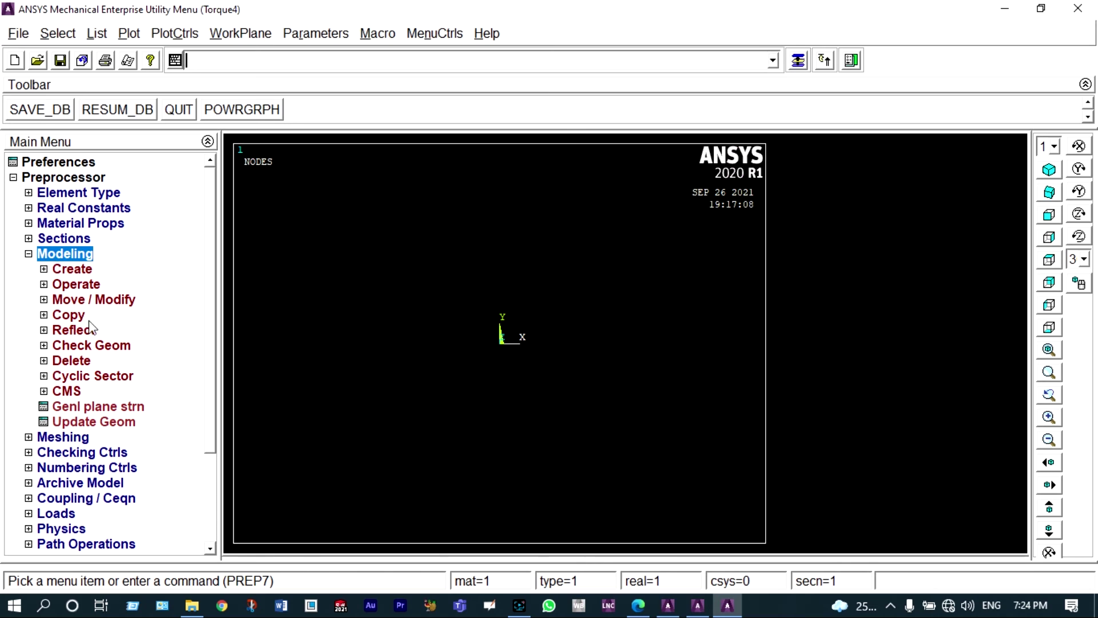
pyautogui.click(44, 268)
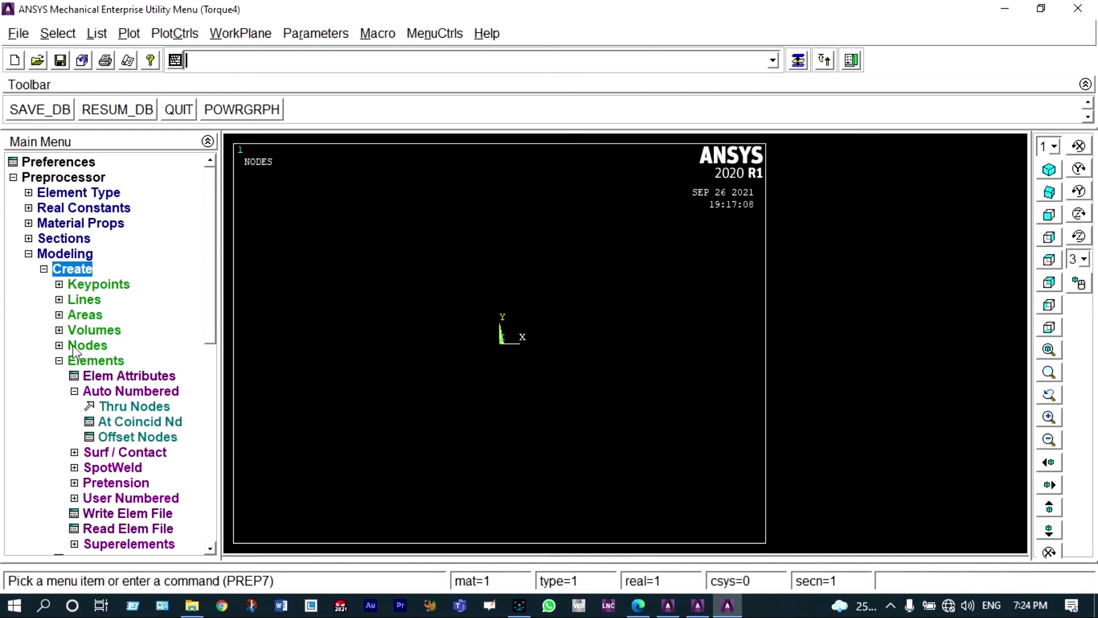
pyautogui.click(76, 345)
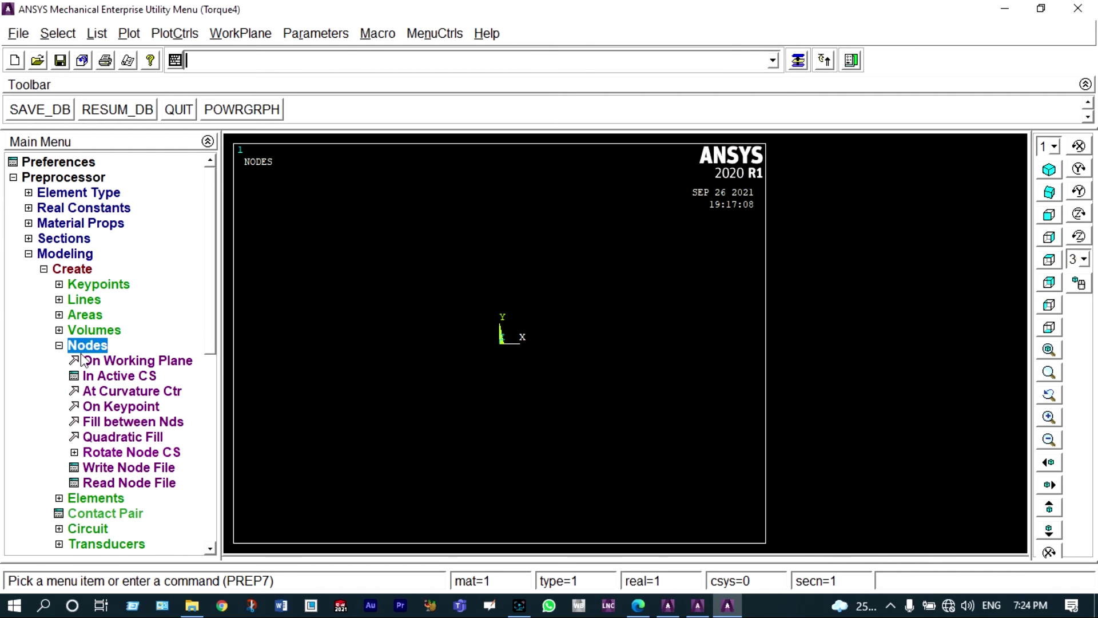
pyautogui.click(107, 378)
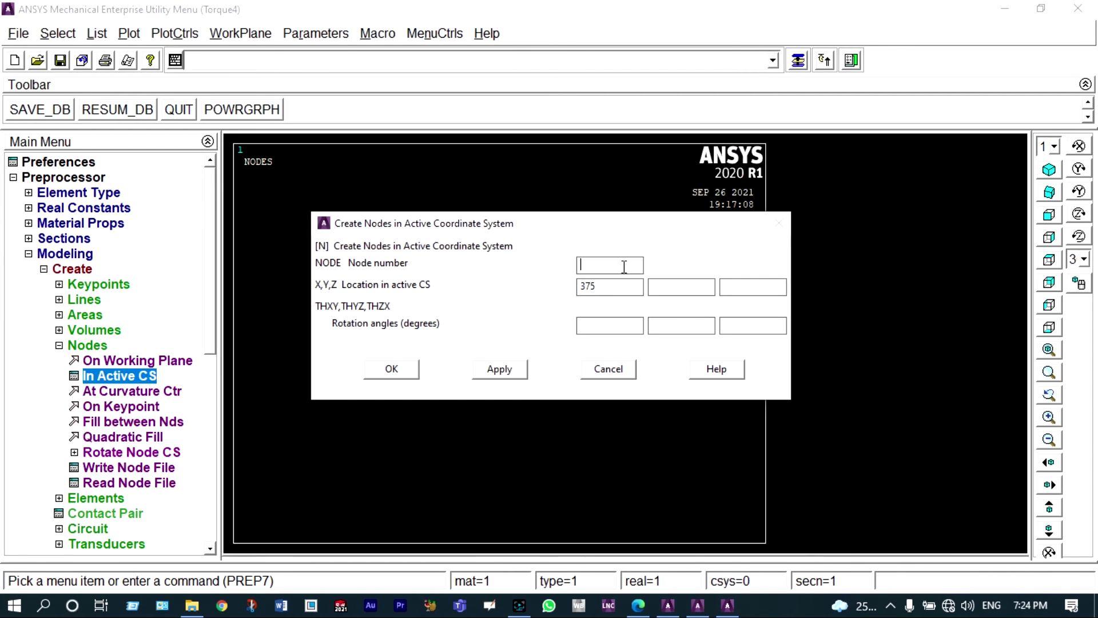
pyautogui.click(605, 288)
pyautogui.press('BackSpace')
pyautogui.press('BackSpace')
pyautogui.press('BackSpace')
pyautogui.click(517, 369)
# Step: Add node 2 at X = 187.5 and node 3 at X = 375
pyautogui.write('187.5')
pyautogui.click(503, 369)
pyautogui.click(607, 287)
pyautogui.press('BackSpace')
pyautogui.press('BackSpace')
pyautogui.press('BackSpace')
pyautogui.press('BackSpace')
pyautogui.write('375')
pyautogui.click(410, 371)
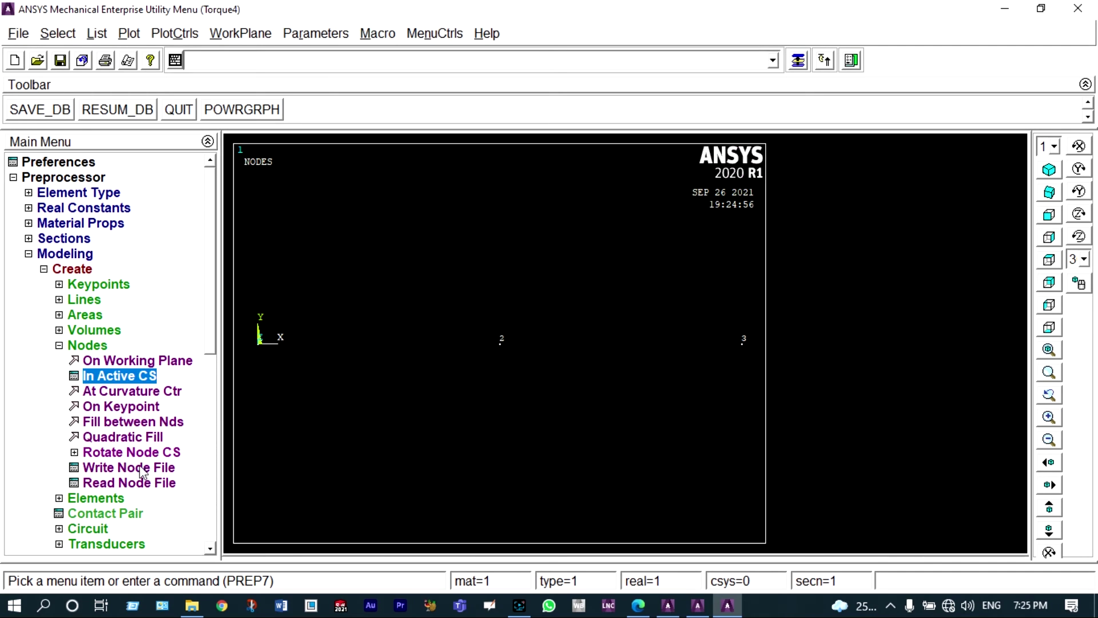
pyautogui.click(116, 502)
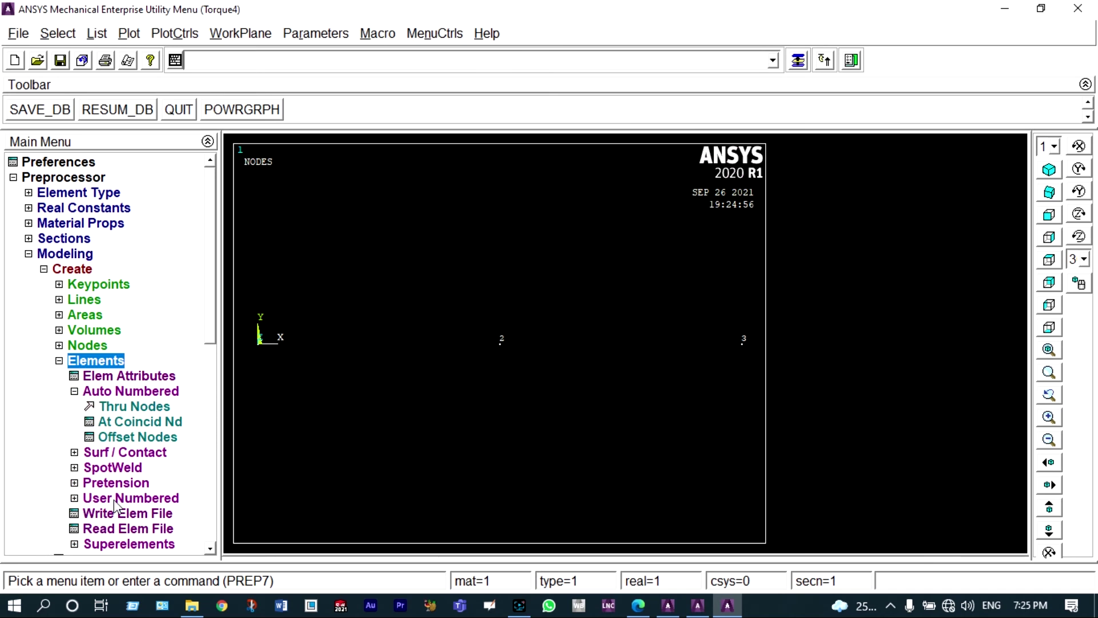
# Step: With the Big section active, create a beam element between nodes 1 and 2
pyautogui.click(142, 377)
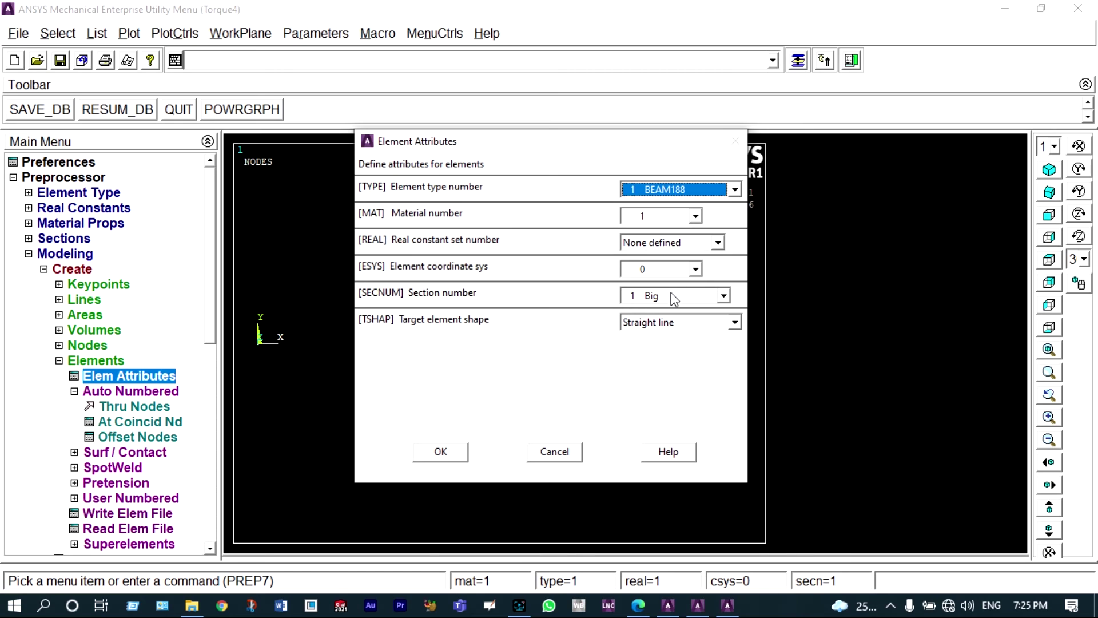
pyautogui.click(448, 454)
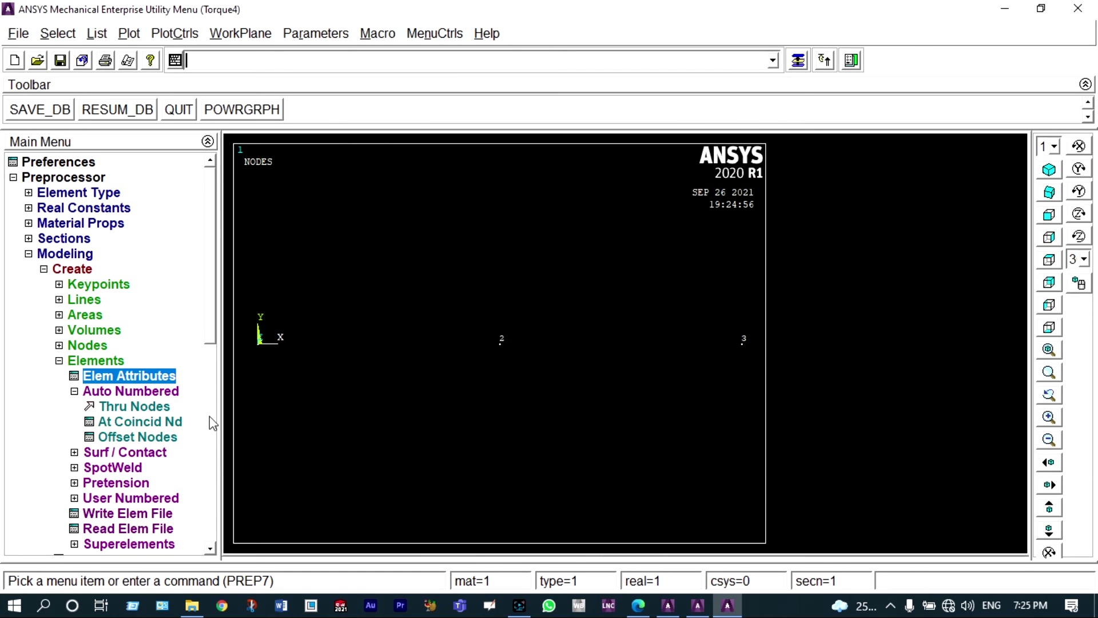
pyautogui.click(134, 407)
pyautogui.click(258, 342)
pyautogui.click(501, 341)
pyautogui.click(114, 562)
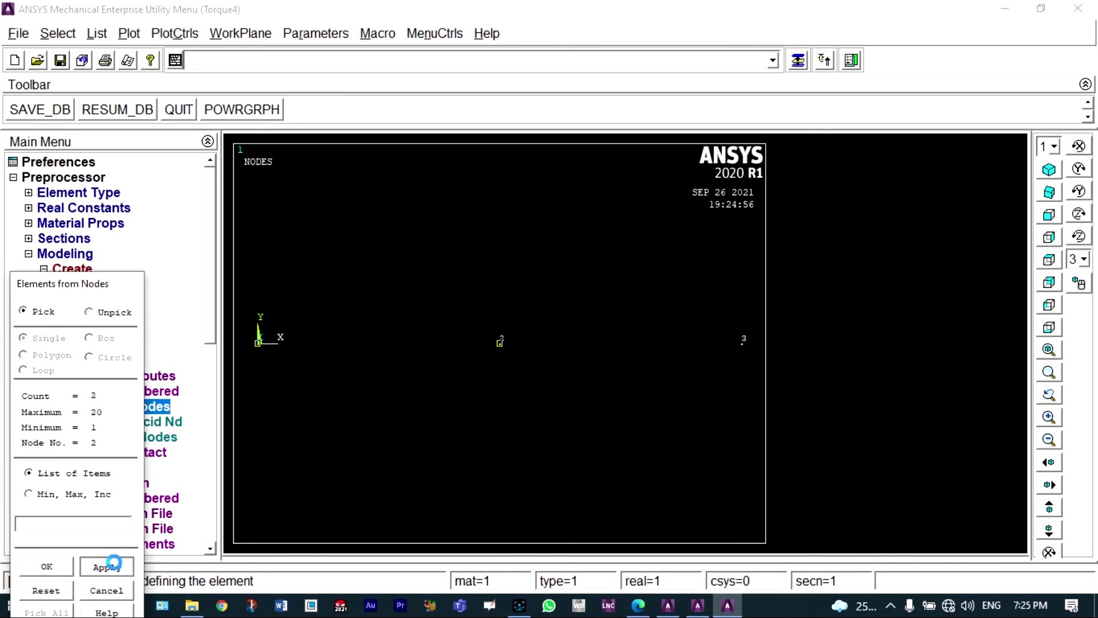
pyautogui.click(48, 567)
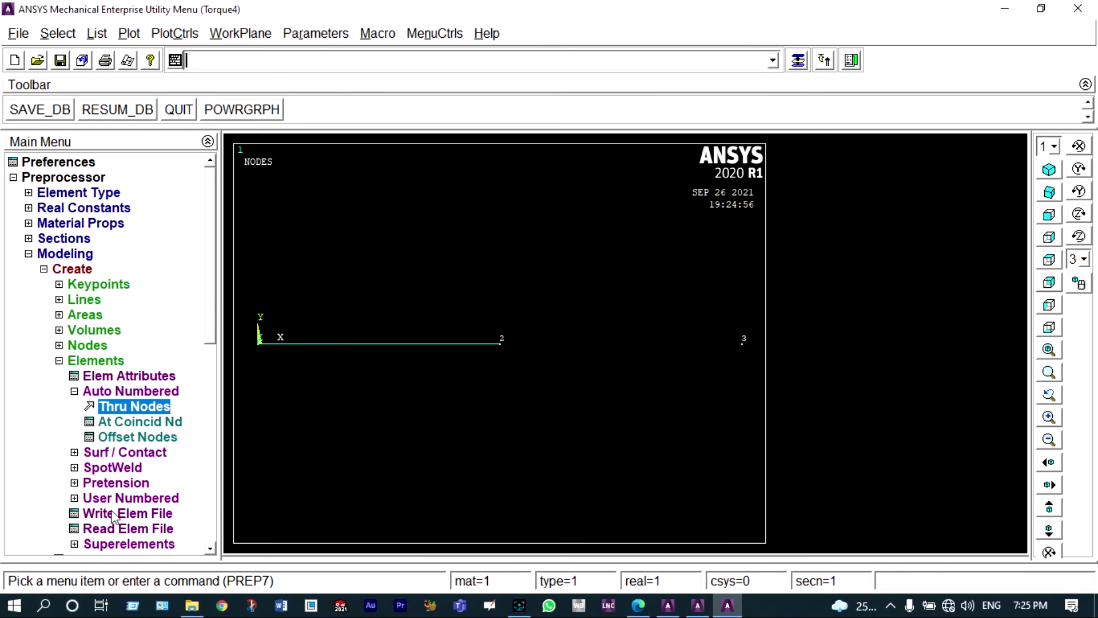
# Step: Switch to the Small section and create a beam element between nodes 2 and 3
pyautogui.click(141, 376)
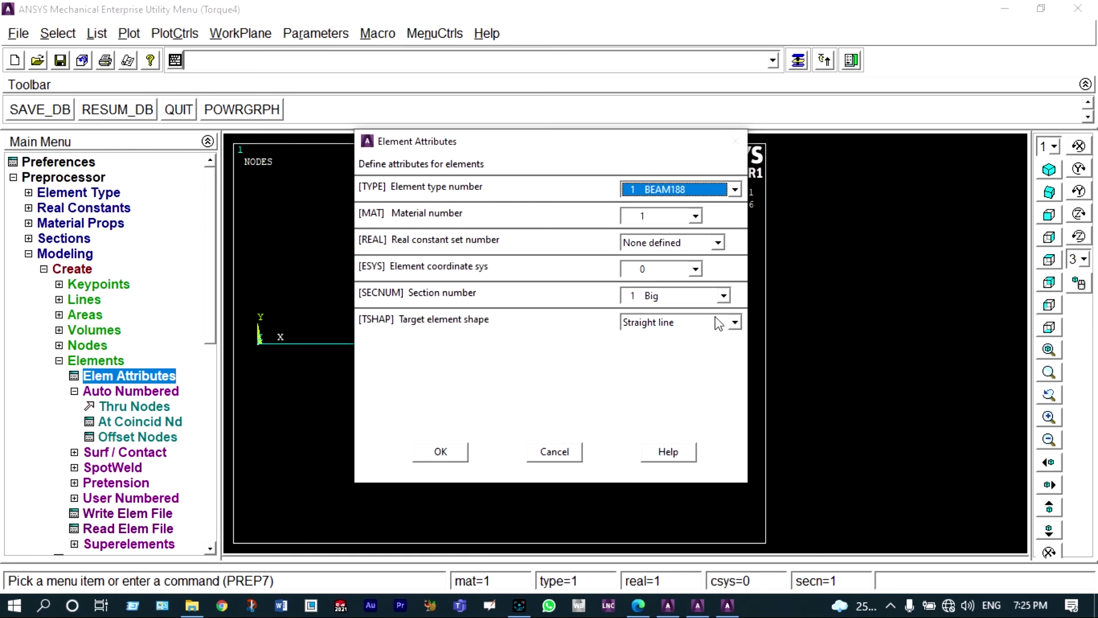
pyautogui.click(724, 296)
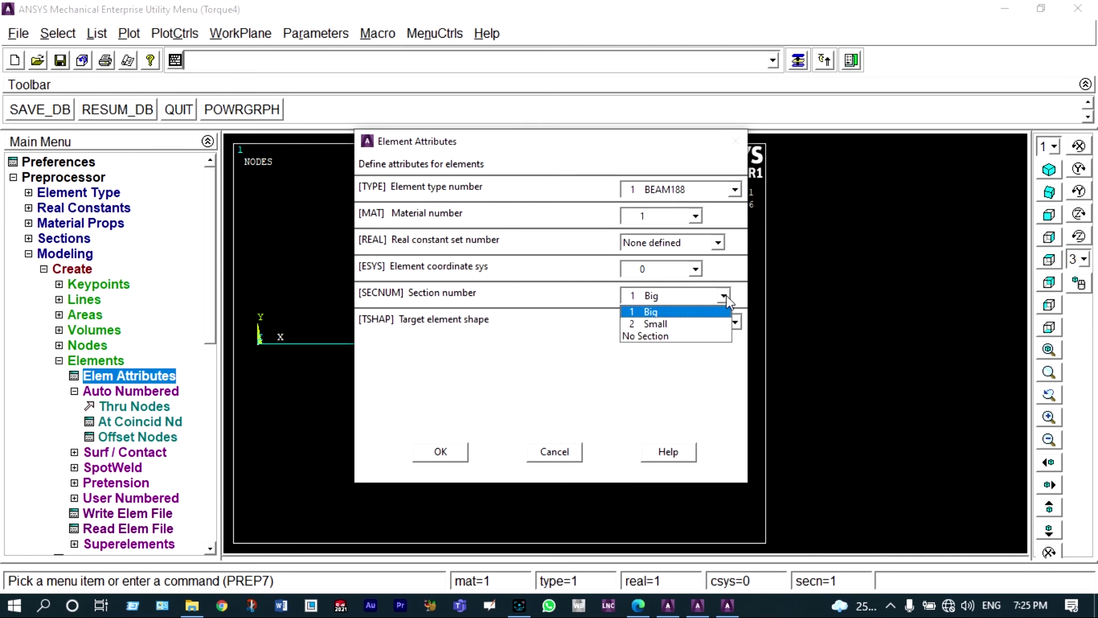
pyautogui.click(684, 320)
pyautogui.click(442, 453)
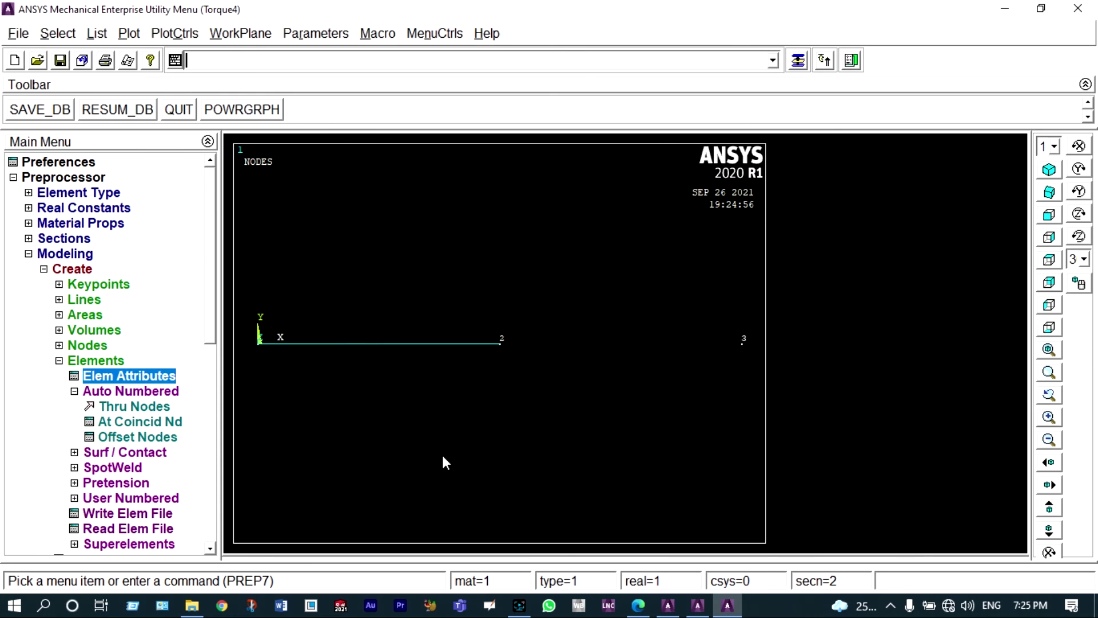
pyautogui.click(153, 407)
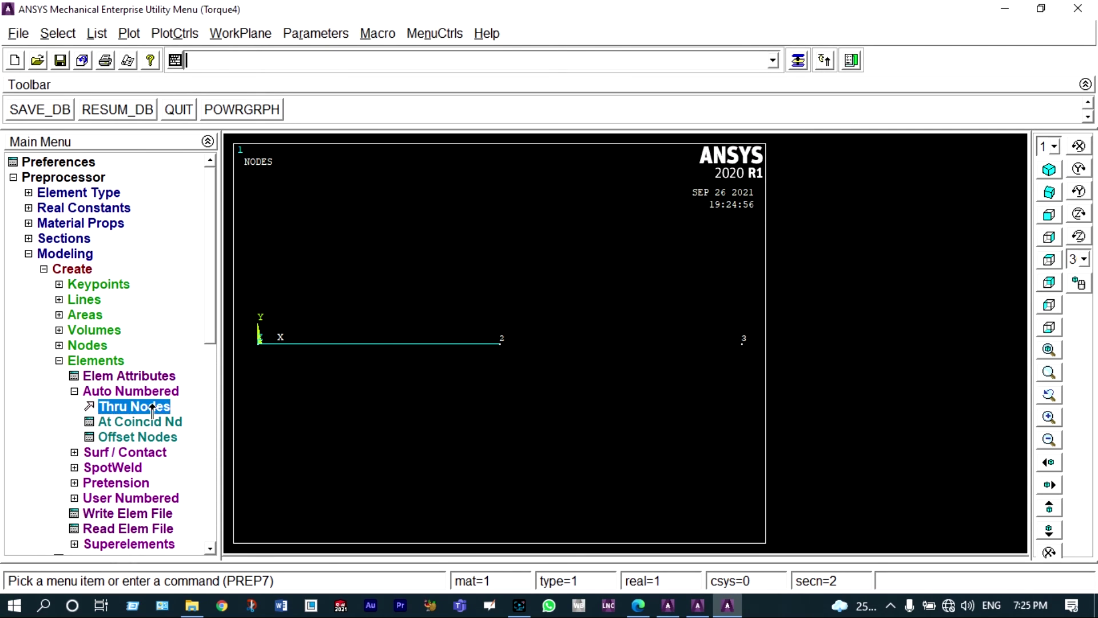
pyautogui.click(504, 355)
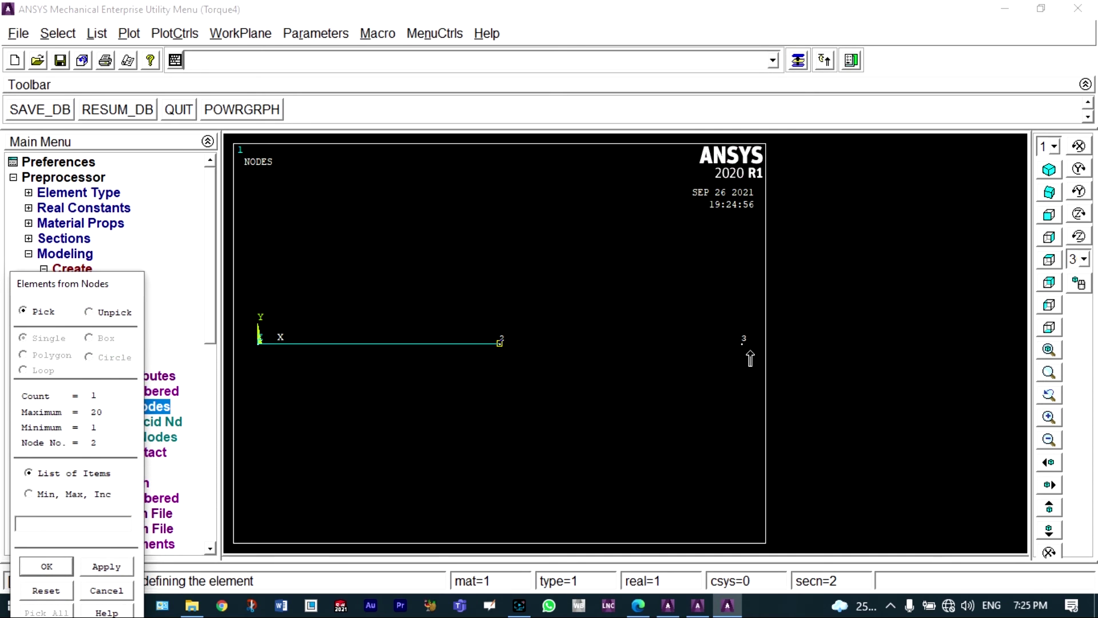
pyautogui.click(750, 350)
pyautogui.click(49, 565)
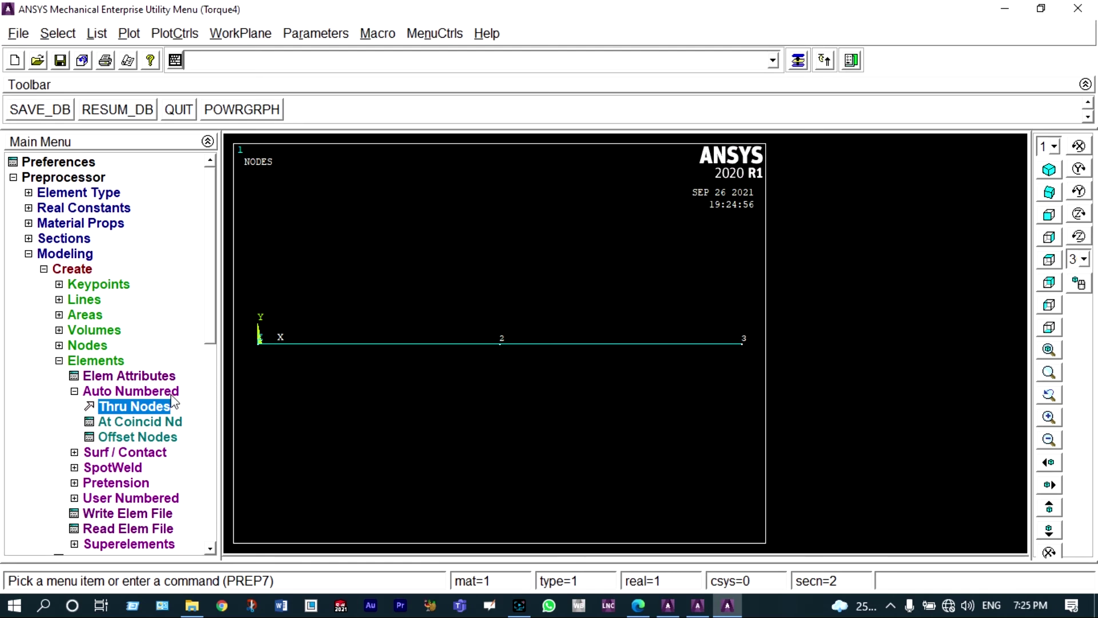
pyautogui.click(30, 253)
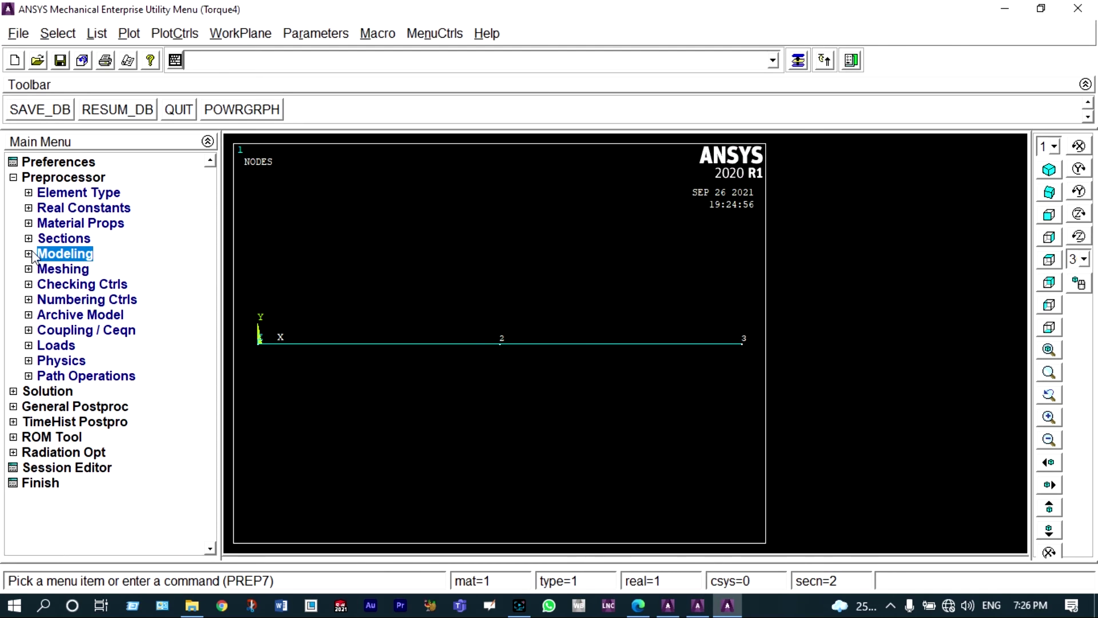
# Step: Fix all degrees of freedom at node 1
pyautogui.click(62, 349)
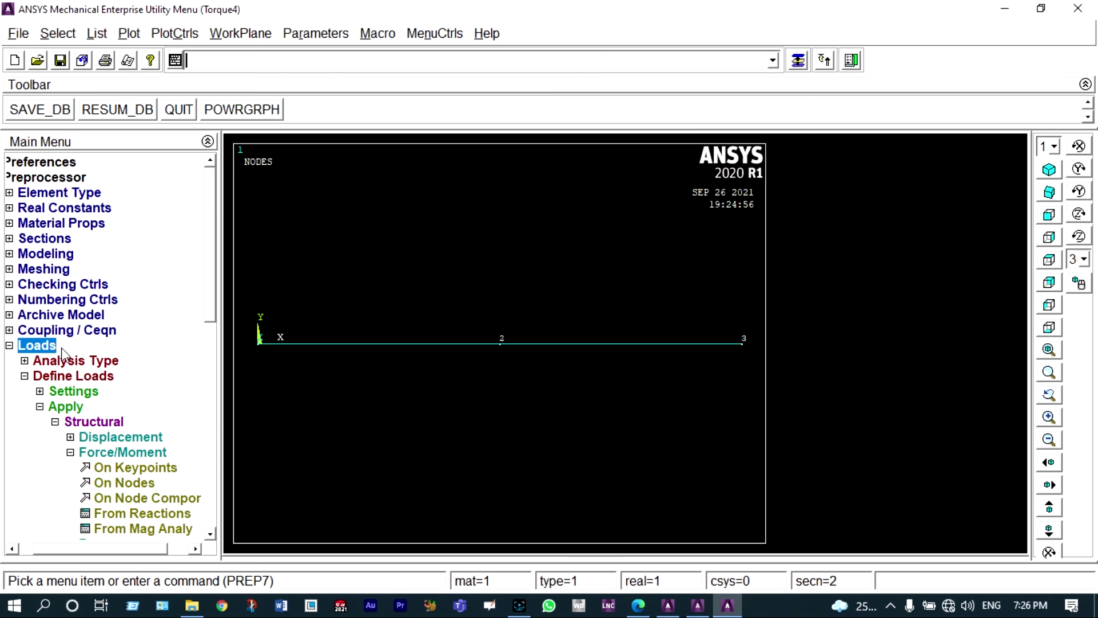
pyautogui.click(101, 437)
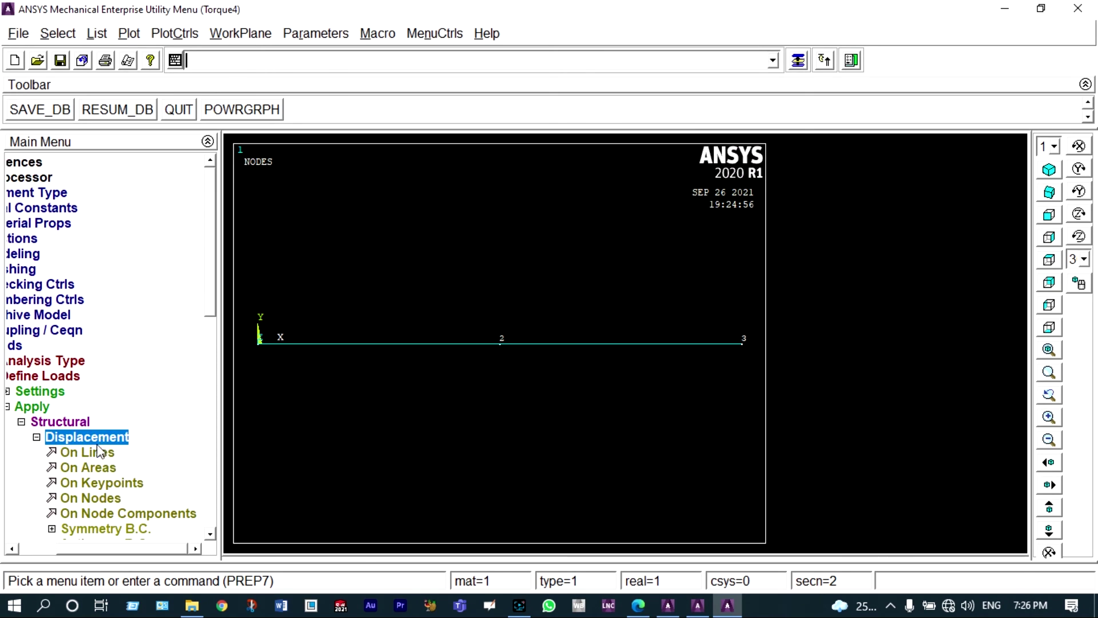
pyautogui.click(92, 498)
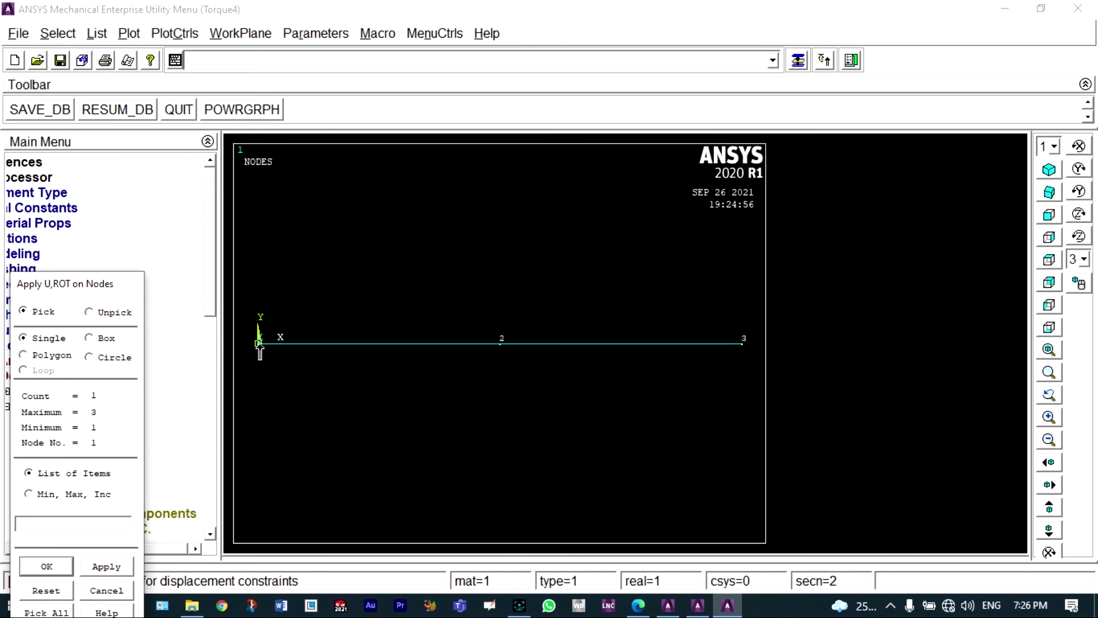
pyautogui.click(64, 565)
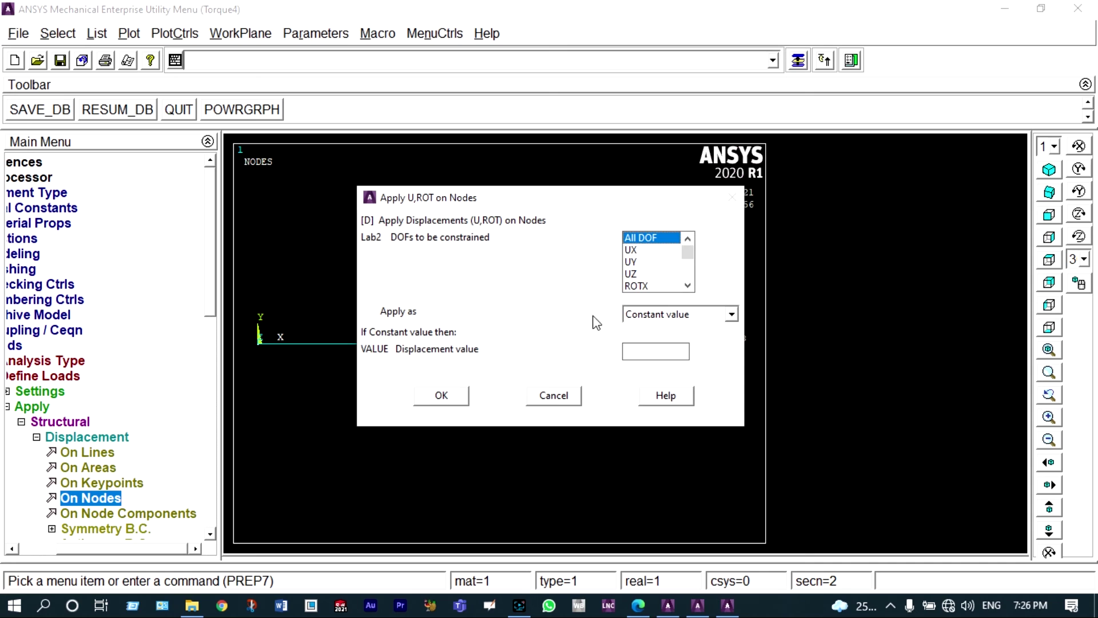
pyautogui.click(447, 395)
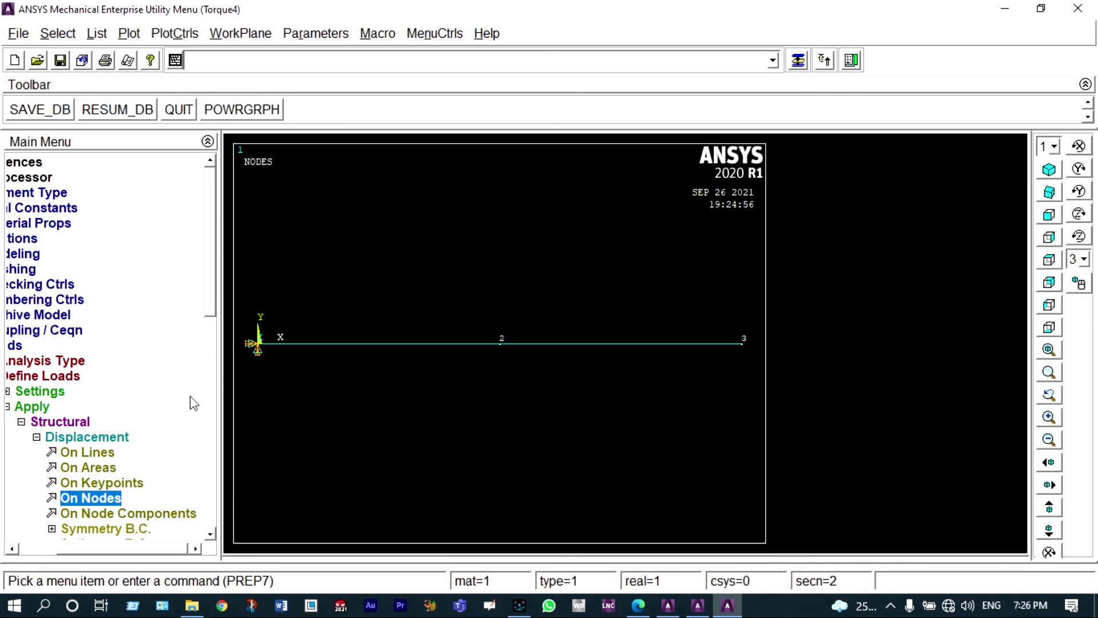
pyautogui.moveTo(211, 314); pyautogui.dragTo(213, 359)
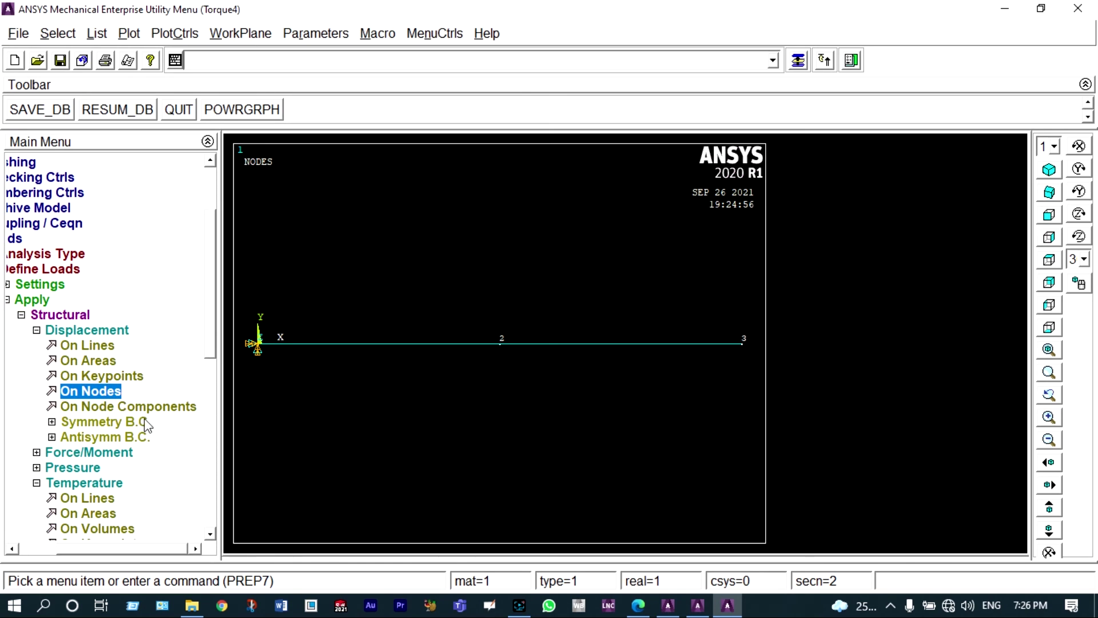
# Step: Apply an FX force of 1000 at node 3, the beam's free end
pyautogui.click(123, 453)
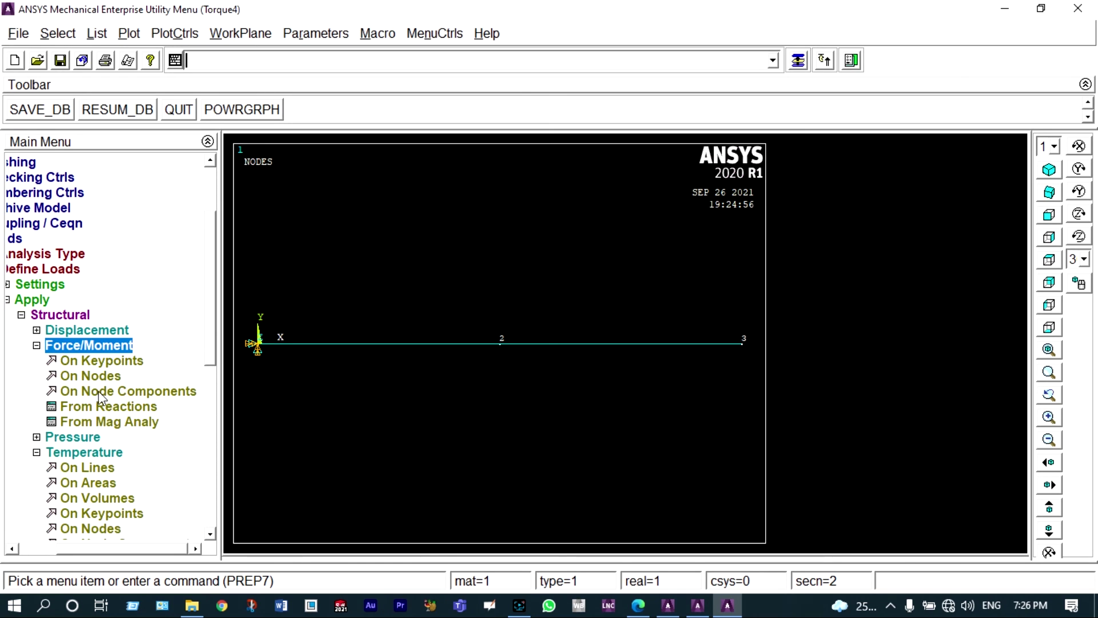
pyautogui.click(93, 376)
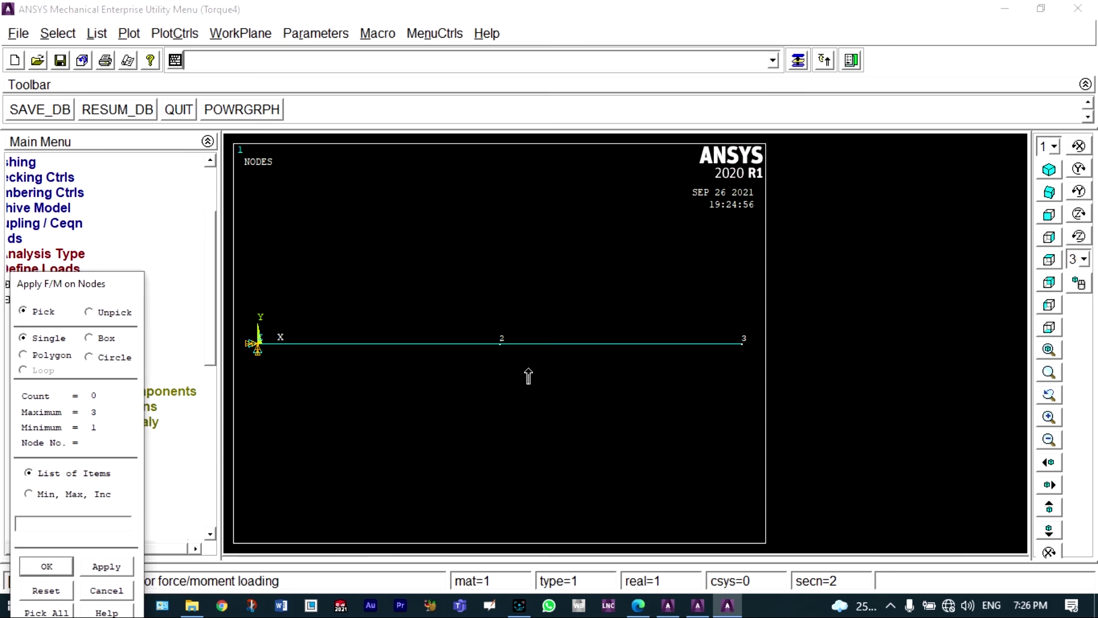
pyautogui.click(739, 345)
pyautogui.click(47, 566)
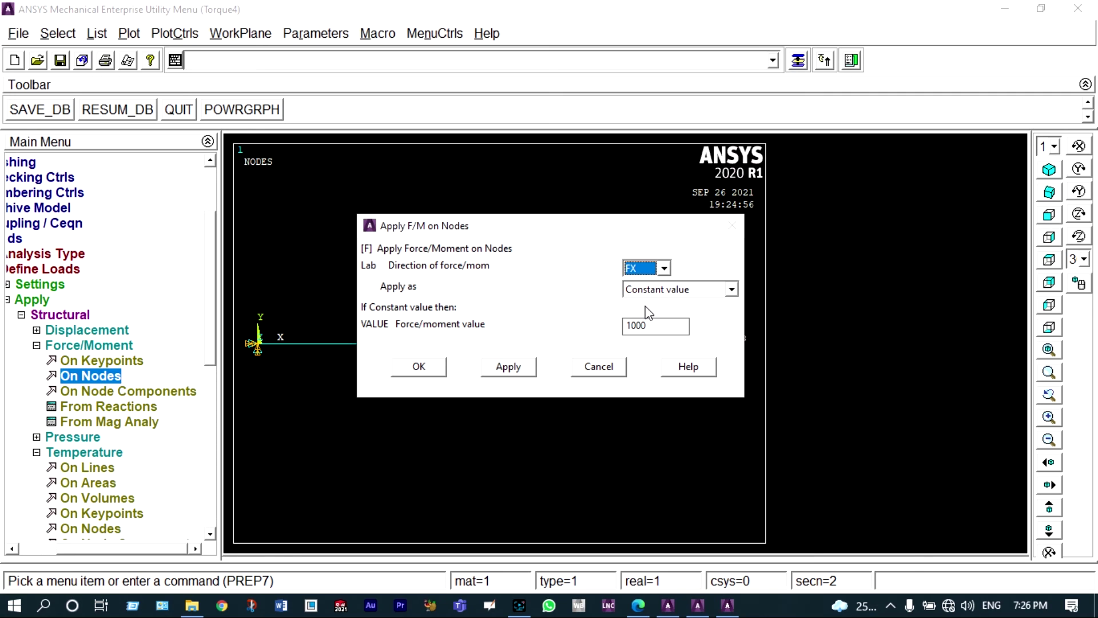
pyautogui.click(420, 367)
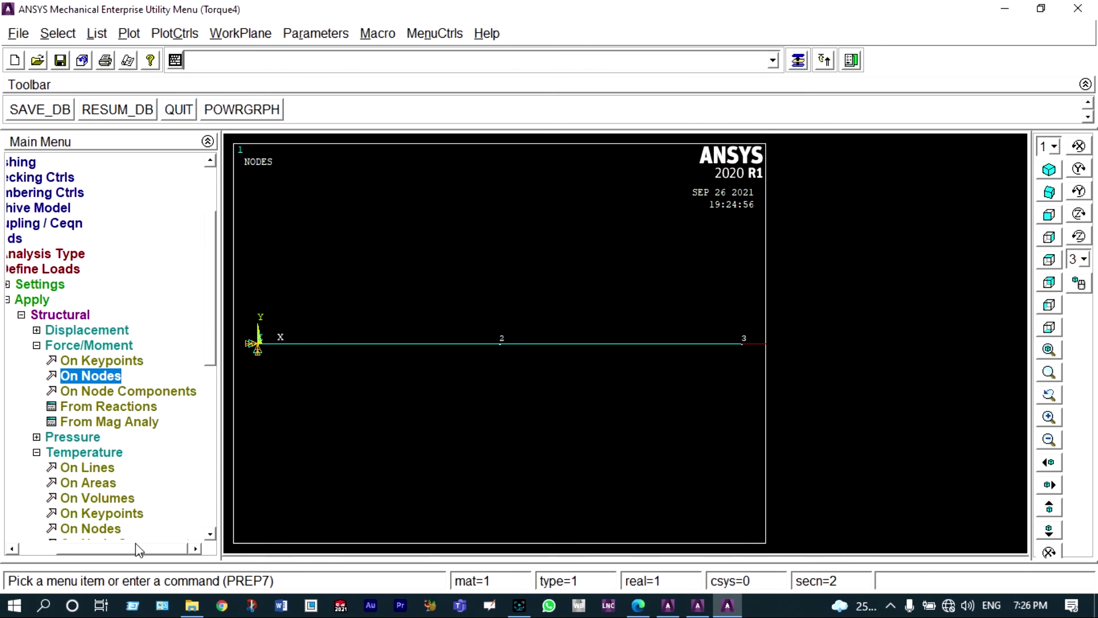
pyautogui.moveTo(138, 550); pyautogui.dragTo(107, 545)
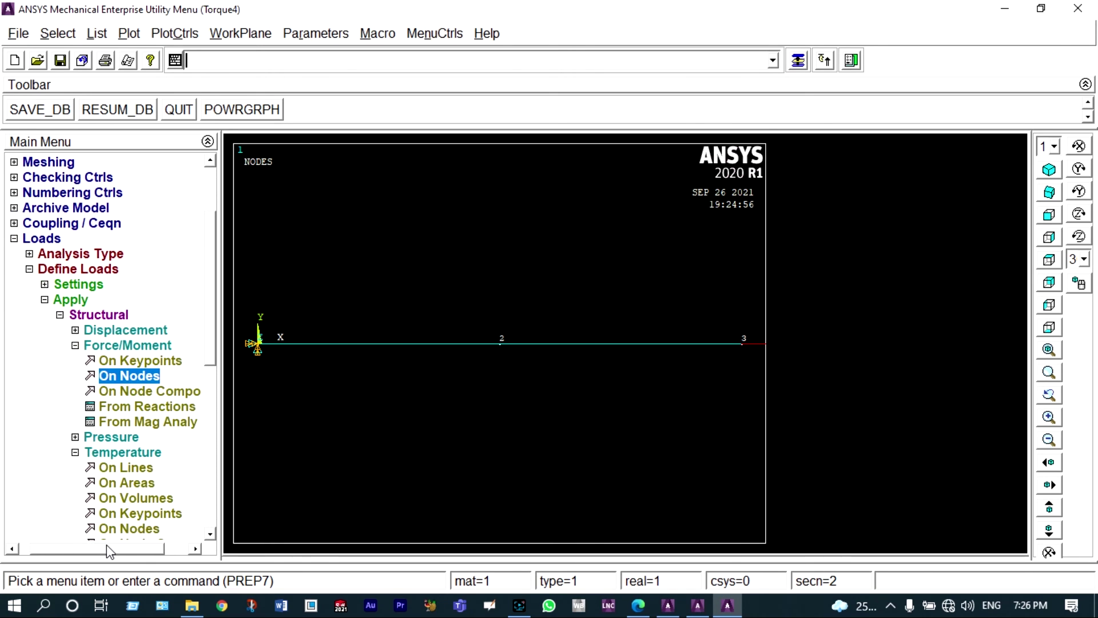
pyautogui.click(24, 239)
pyautogui.click(51, 393)
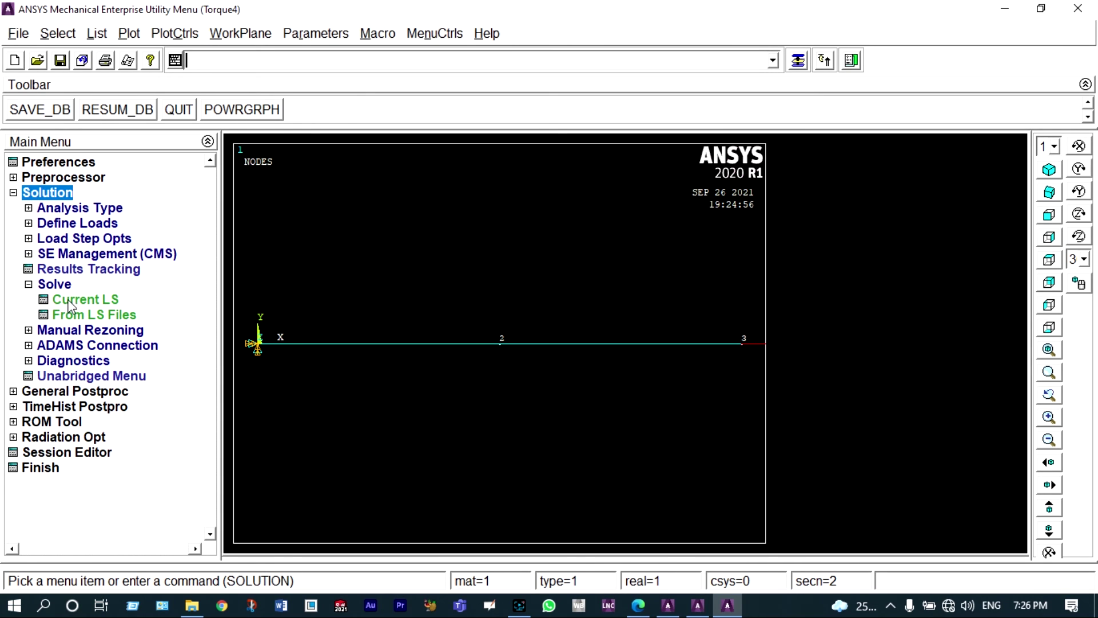
# Step: Solve the current load step and dismiss the status and completion windows
pyautogui.click(69, 301)
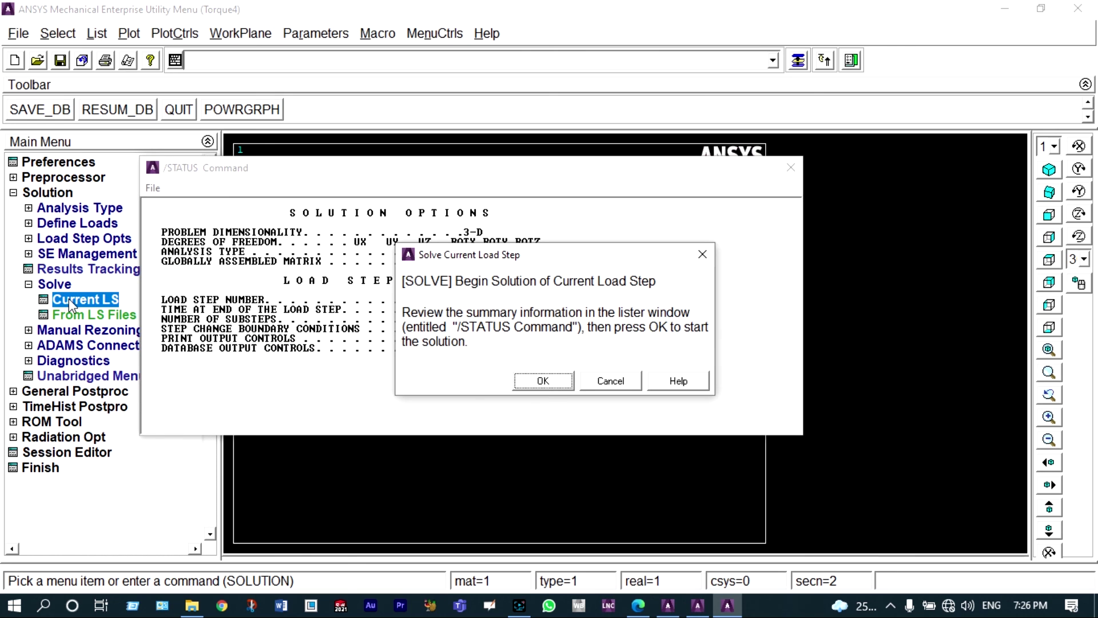
pyautogui.click(534, 381)
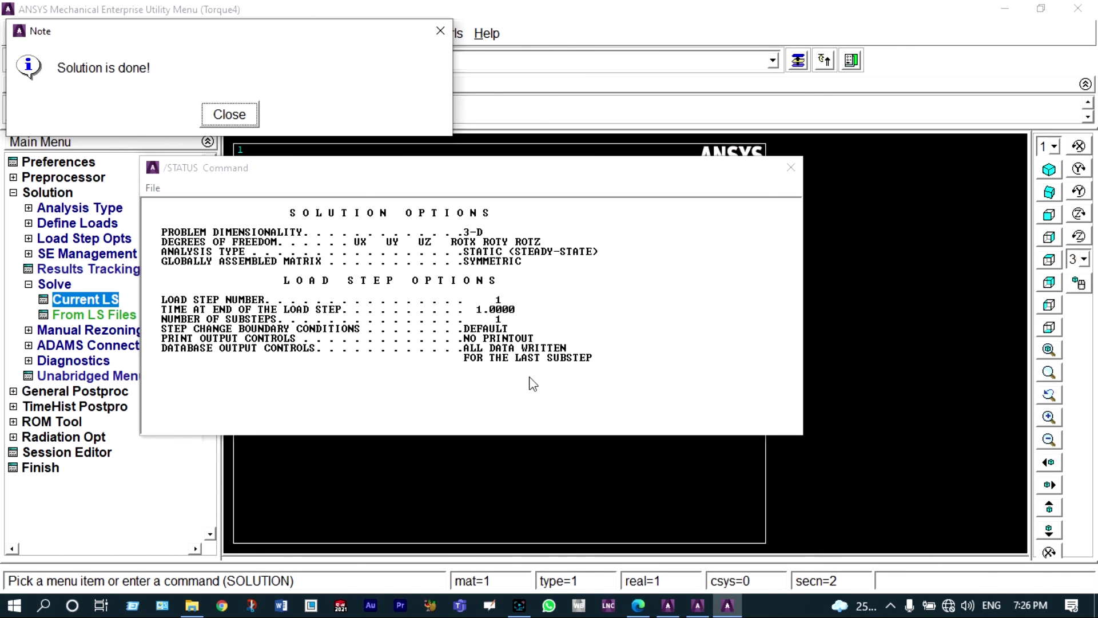
pyautogui.click(790, 170)
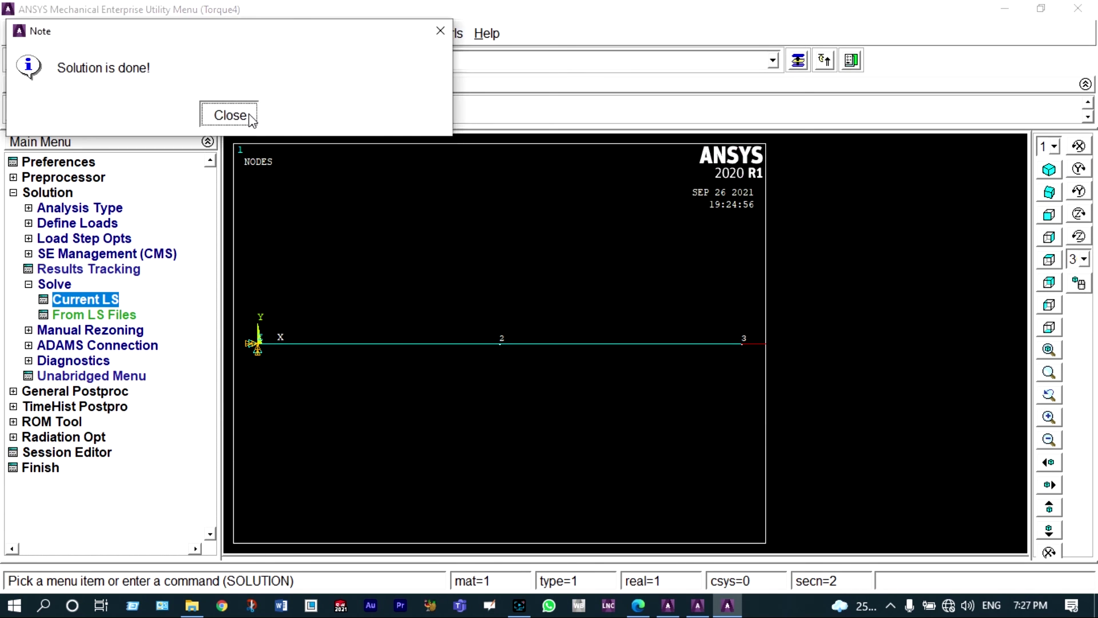
pyautogui.click(230, 115)
# Step: Plot the displacement vector sum (USUM) nodal contour, peaking at 0.002571
pyautogui.click(109, 394)
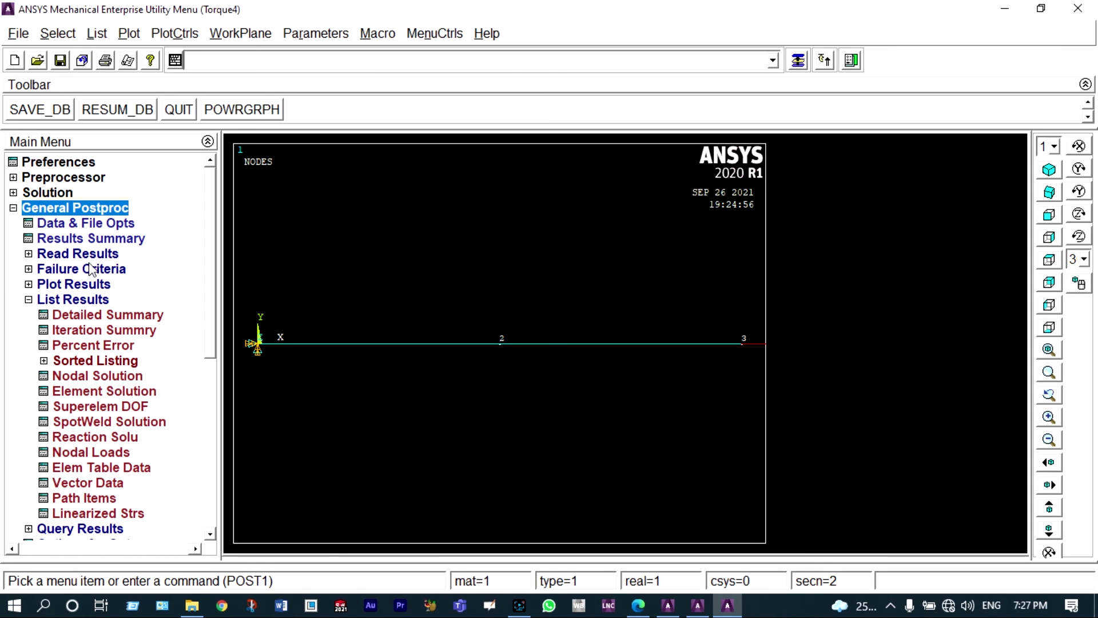
pyautogui.click(85, 286)
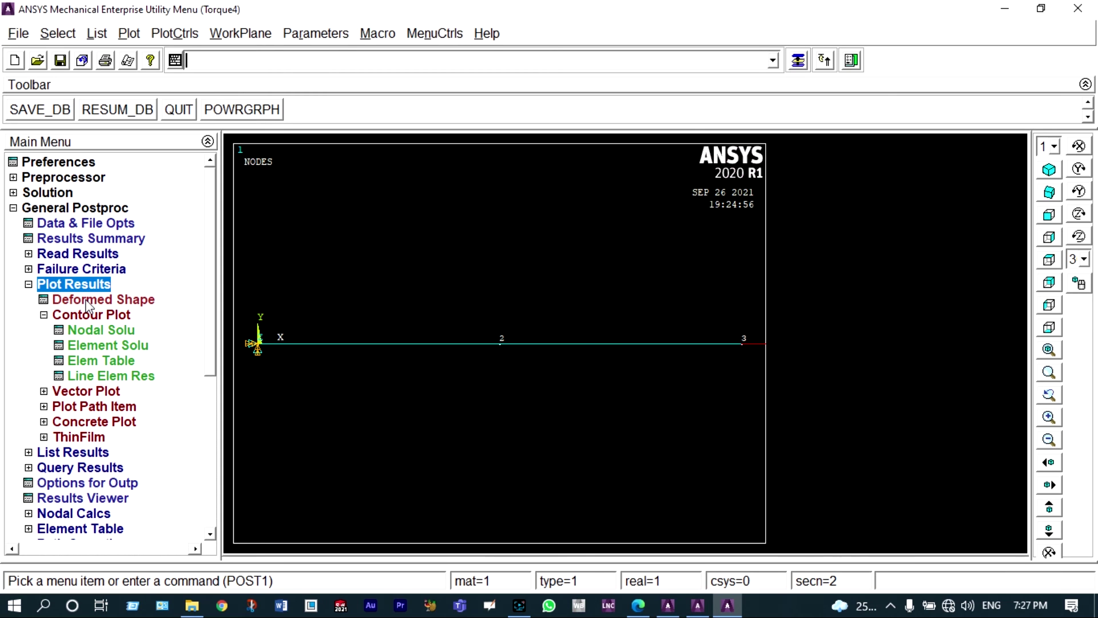
pyautogui.click(95, 331)
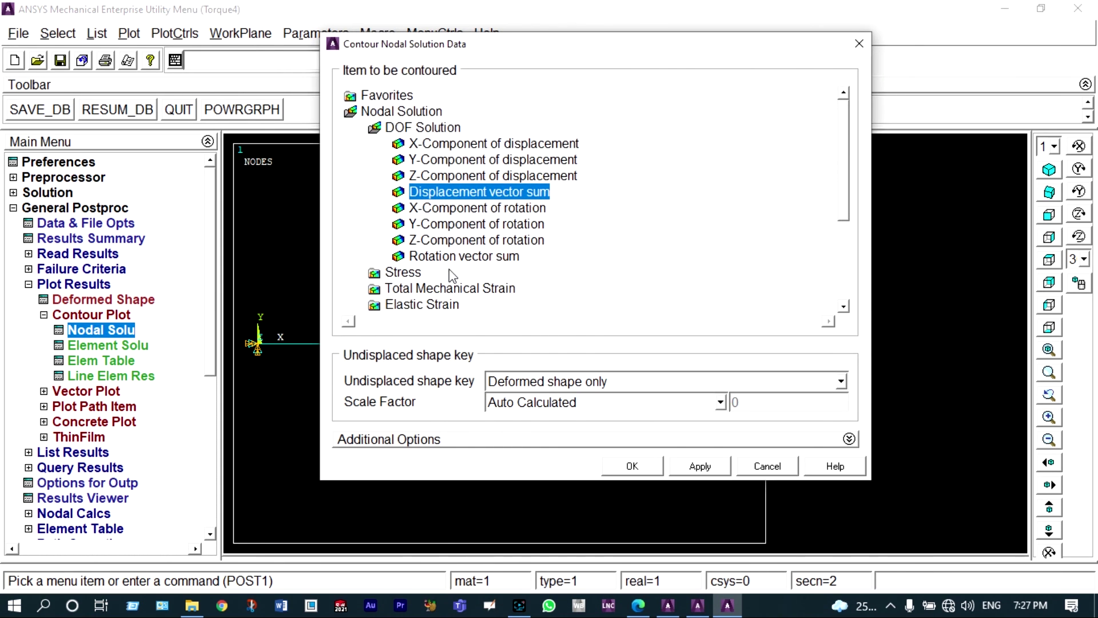
pyautogui.click(630, 467)
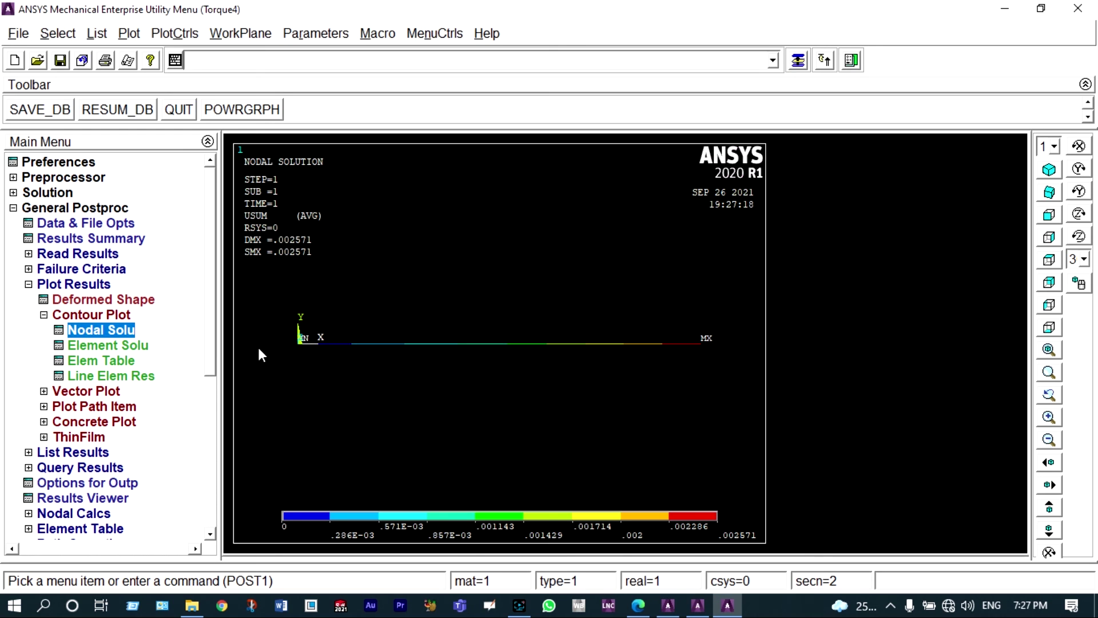
pyautogui.scroll(-2, 210, 363)
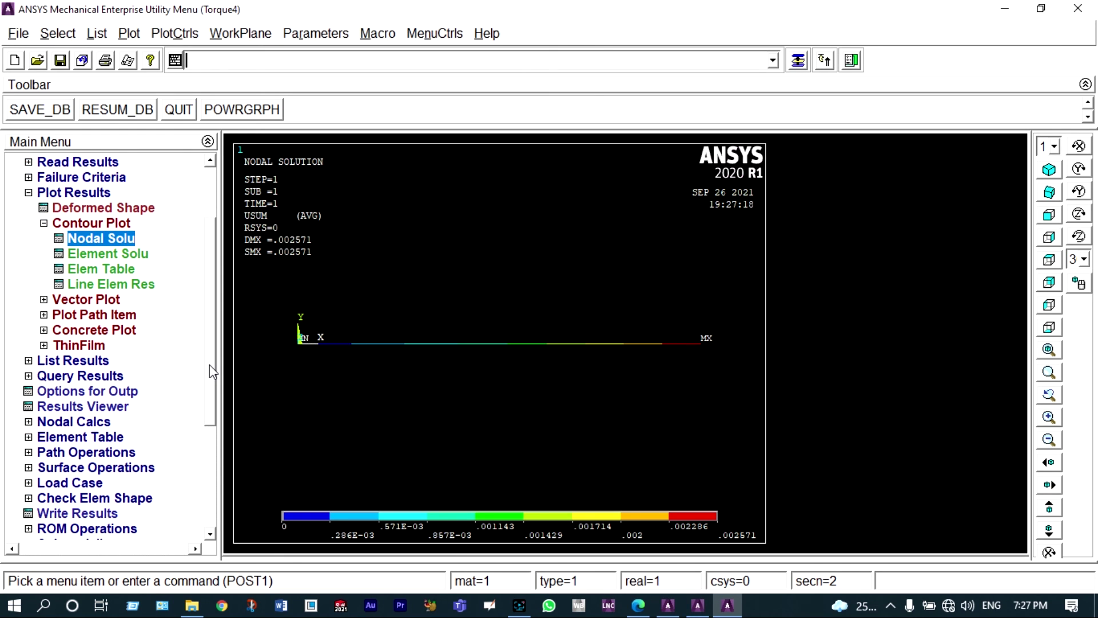
# Step: Define element table item LS1 from sequence number LS,1
pyautogui.click(89, 437)
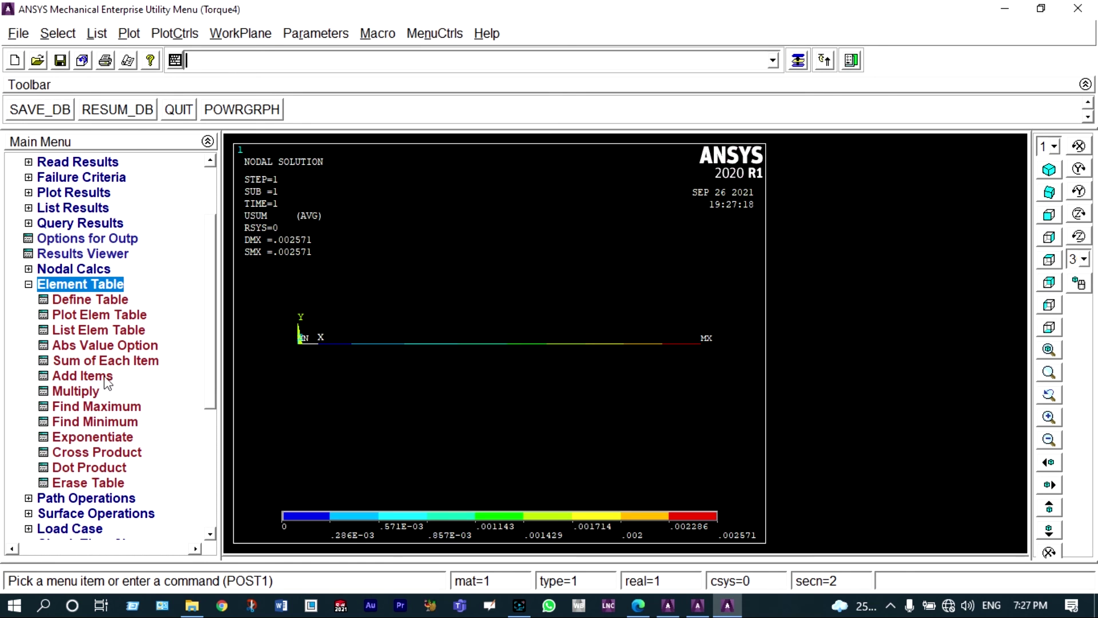
pyautogui.click(108, 299)
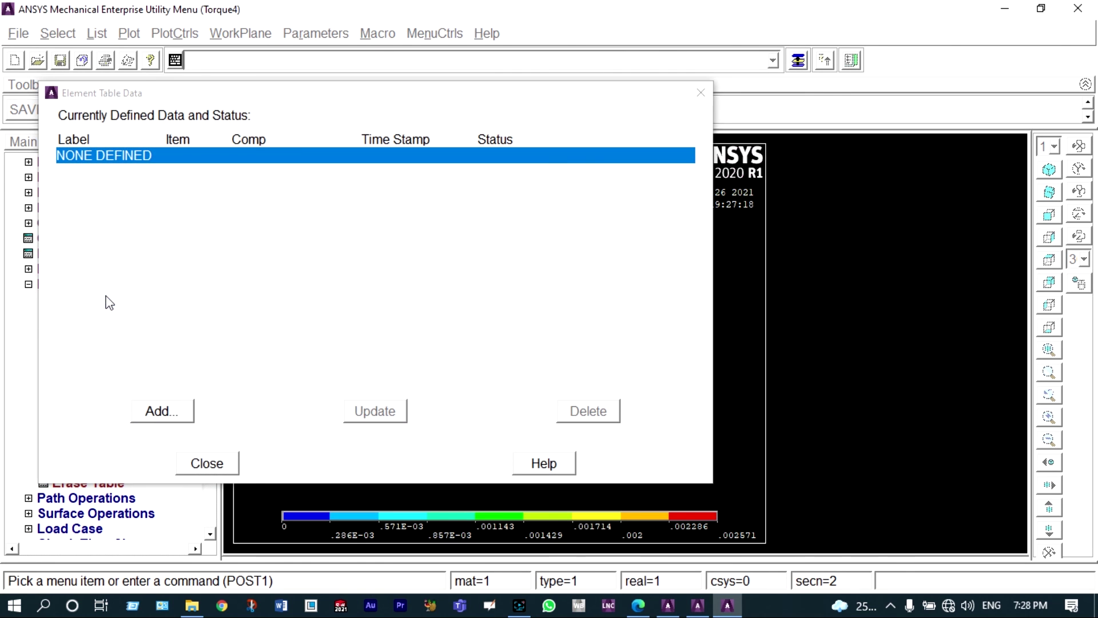
pyautogui.click(179, 412)
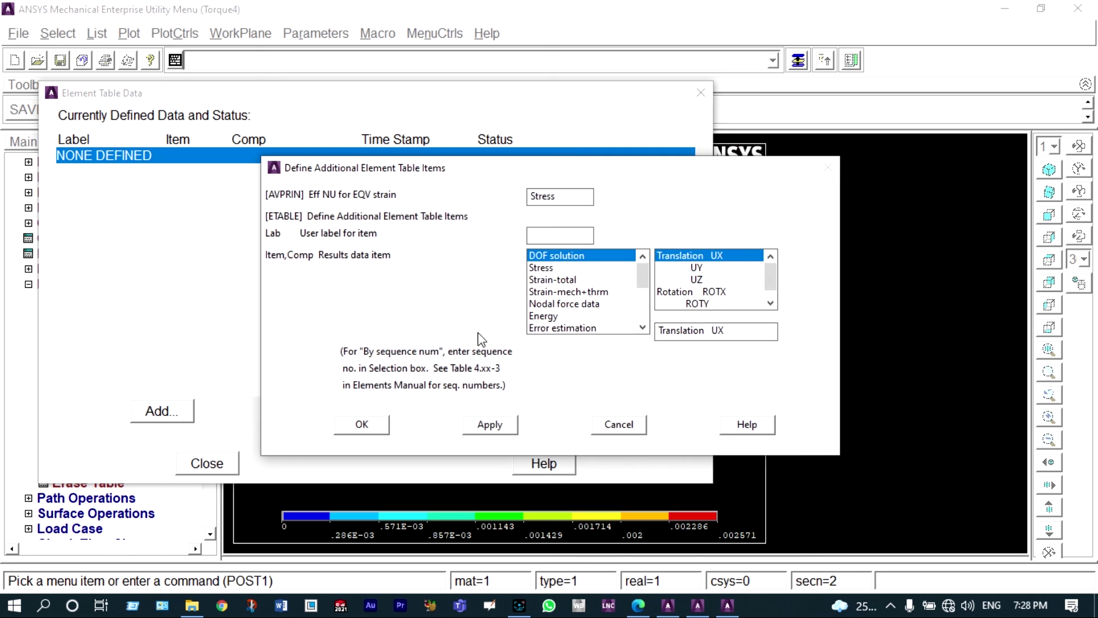
pyautogui.moveTo(643, 275); pyautogui.dragTo(645, 332)
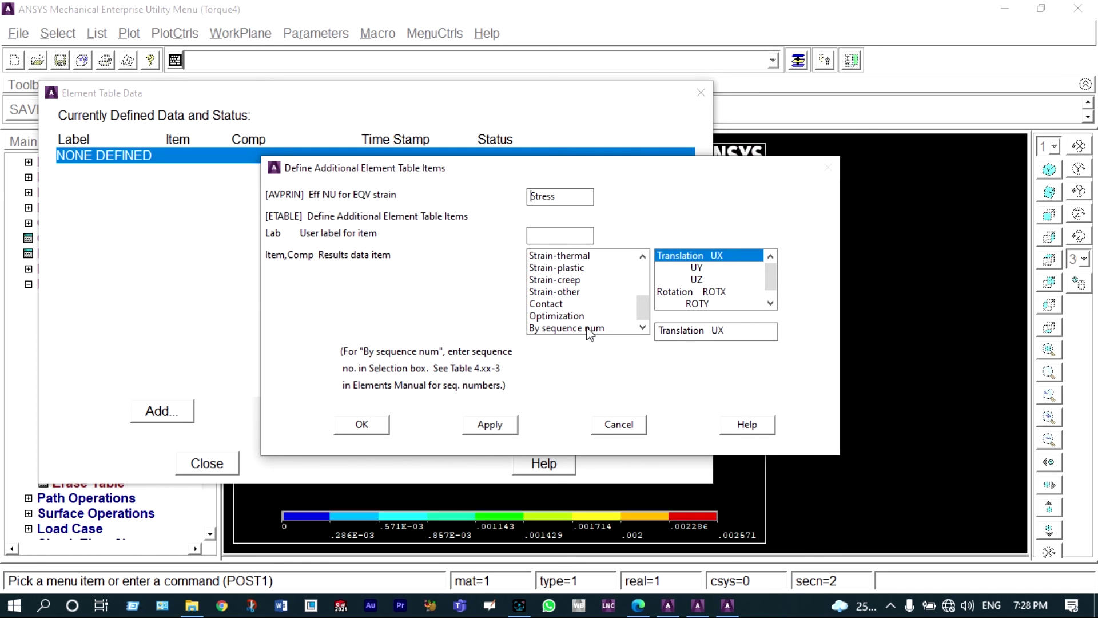
pyautogui.click(589, 328)
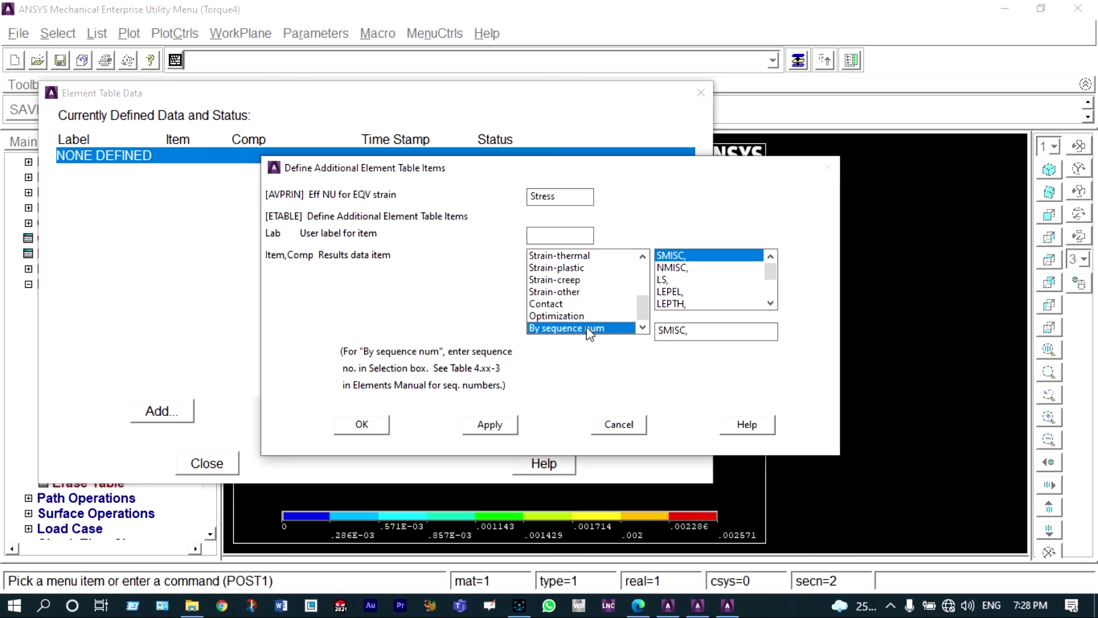
pyautogui.click(687, 280)
pyautogui.click(683, 328)
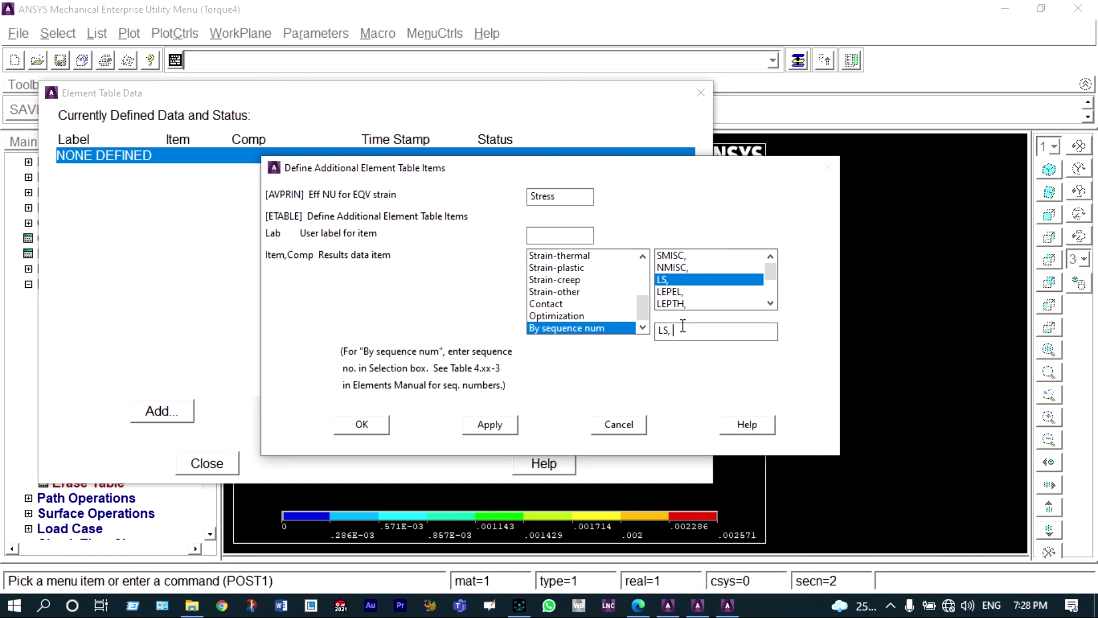
pyautogui.write('1')
pyautogui.click(362, 424)
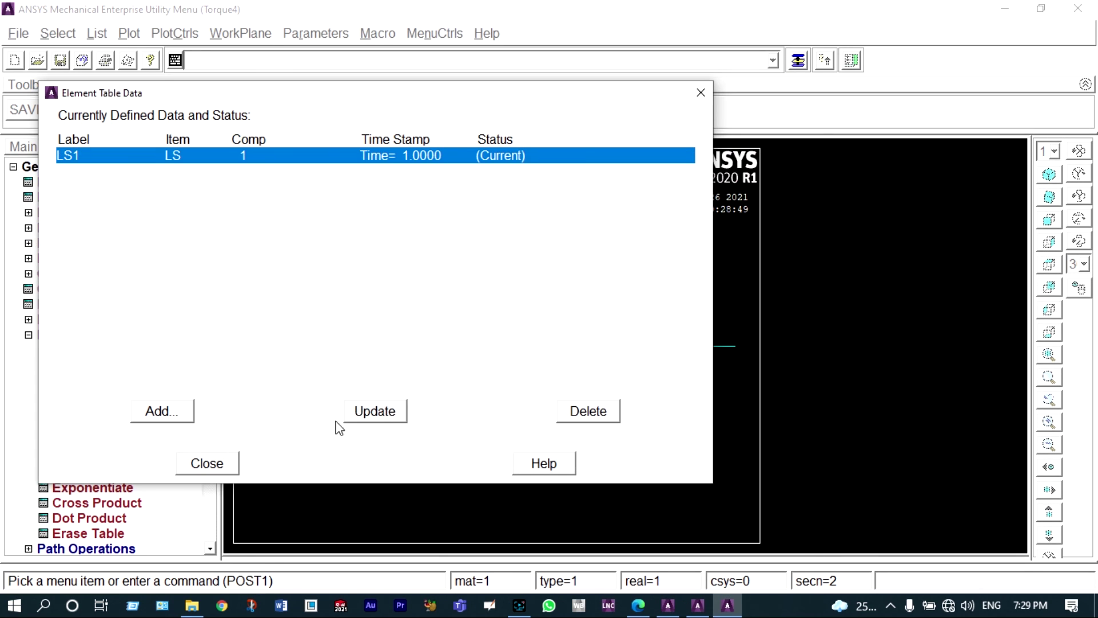
pyautogui.click(207, 463)
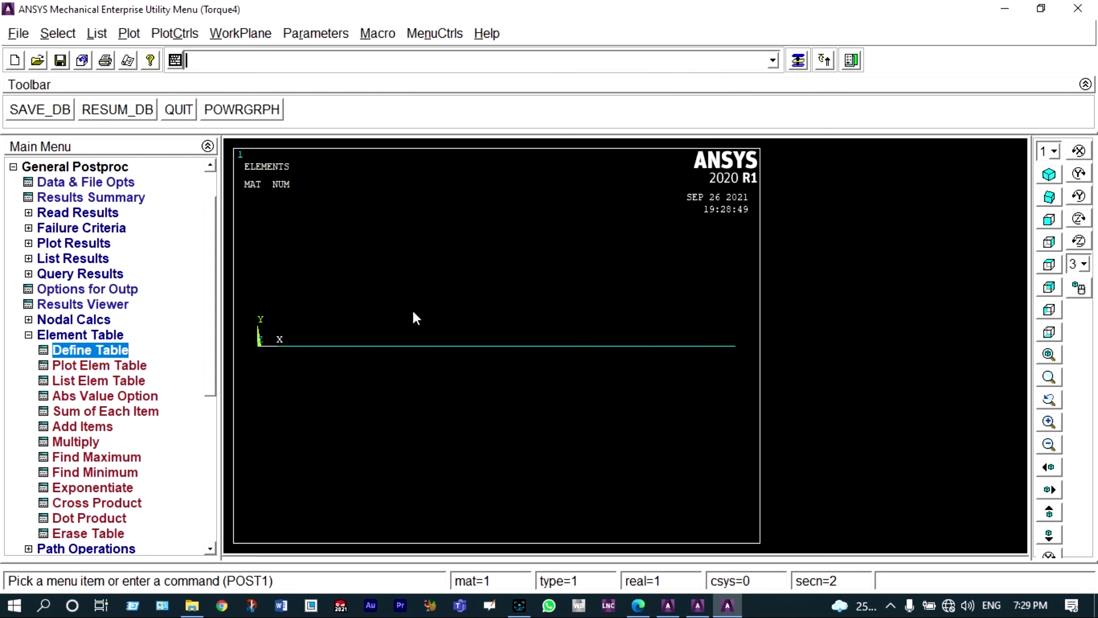
# Step: Contour the LS1 element table (1.14286 to 1.6) and view the beam obliquely
pyautogui.click(132, 368)
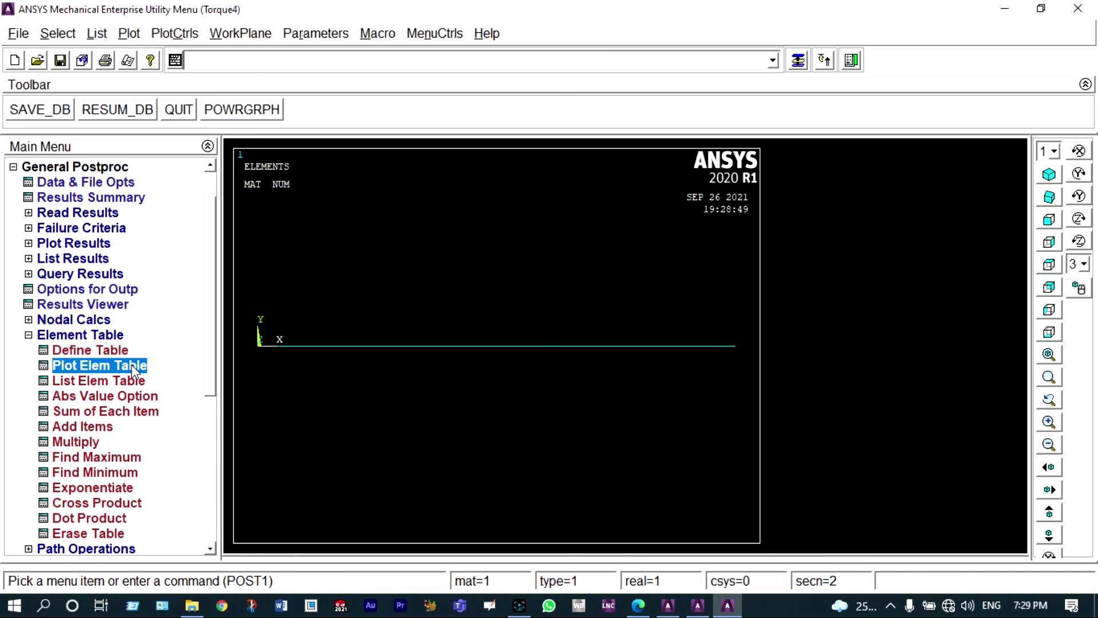
pyautogui.click(416, 346)
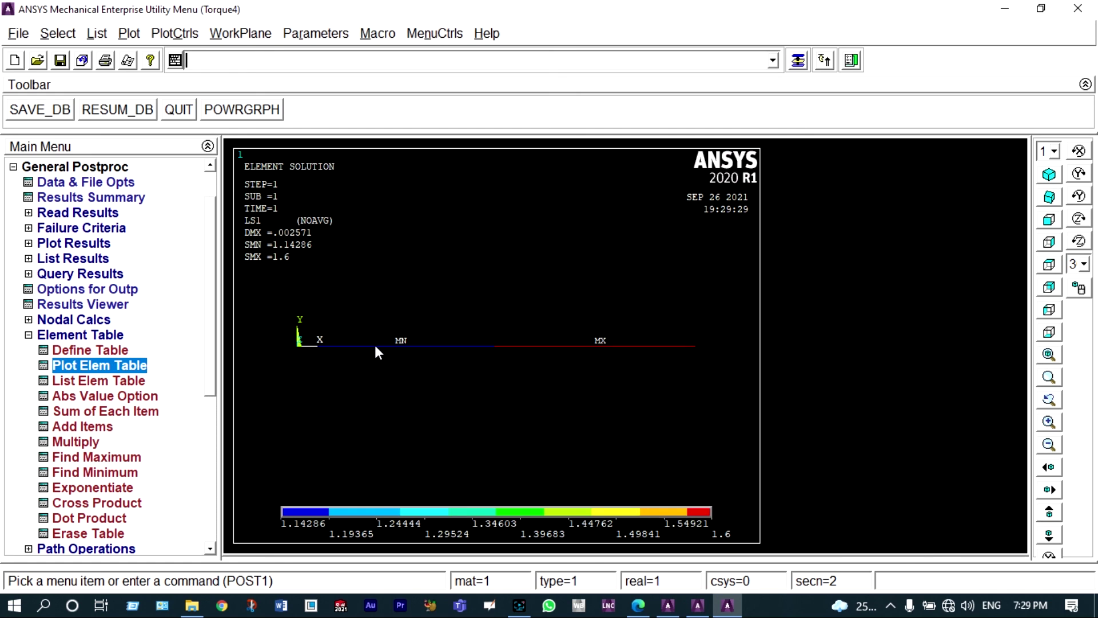
pyautogui.keyDown('ctrl'); pyautogui.moveTo(477, 268); pyautogui.dragTo(430, 311, button='right'); pyautogui.keyUp('ctrl')
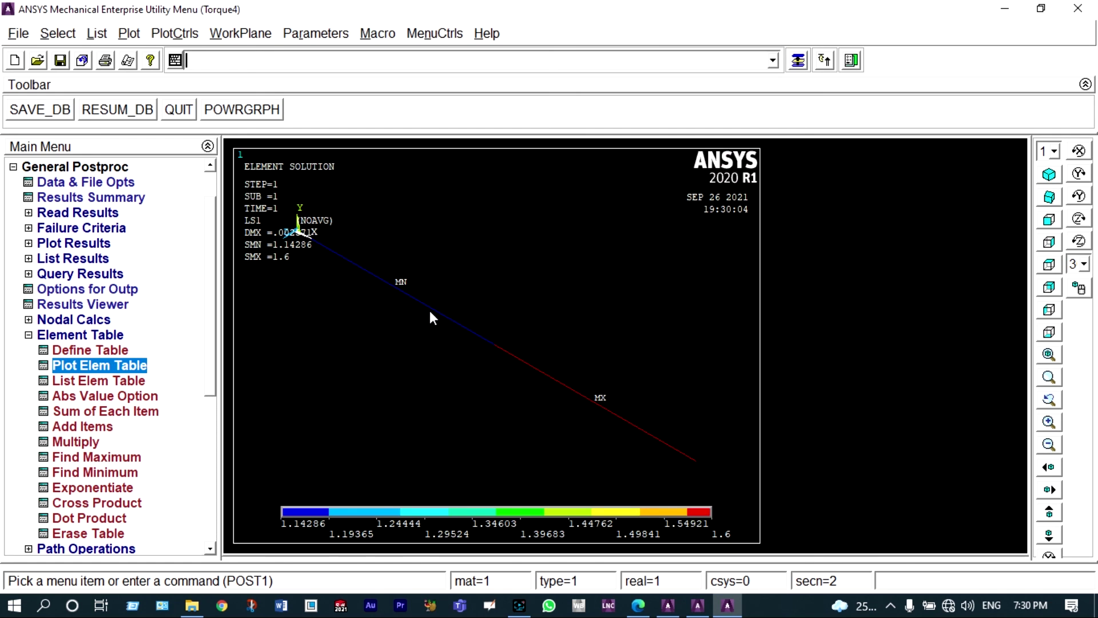